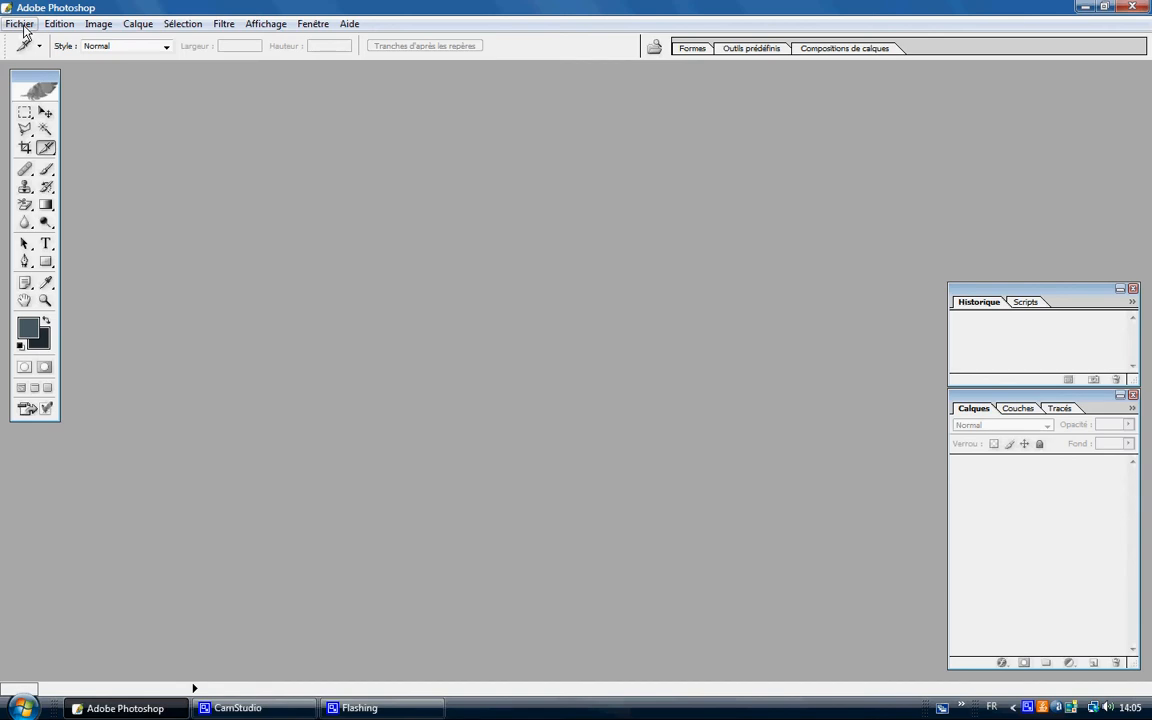
Step: Open the image arbre_mort.jpg from the desktop
{"action": "left_click", "coordinate": [22, 24]}
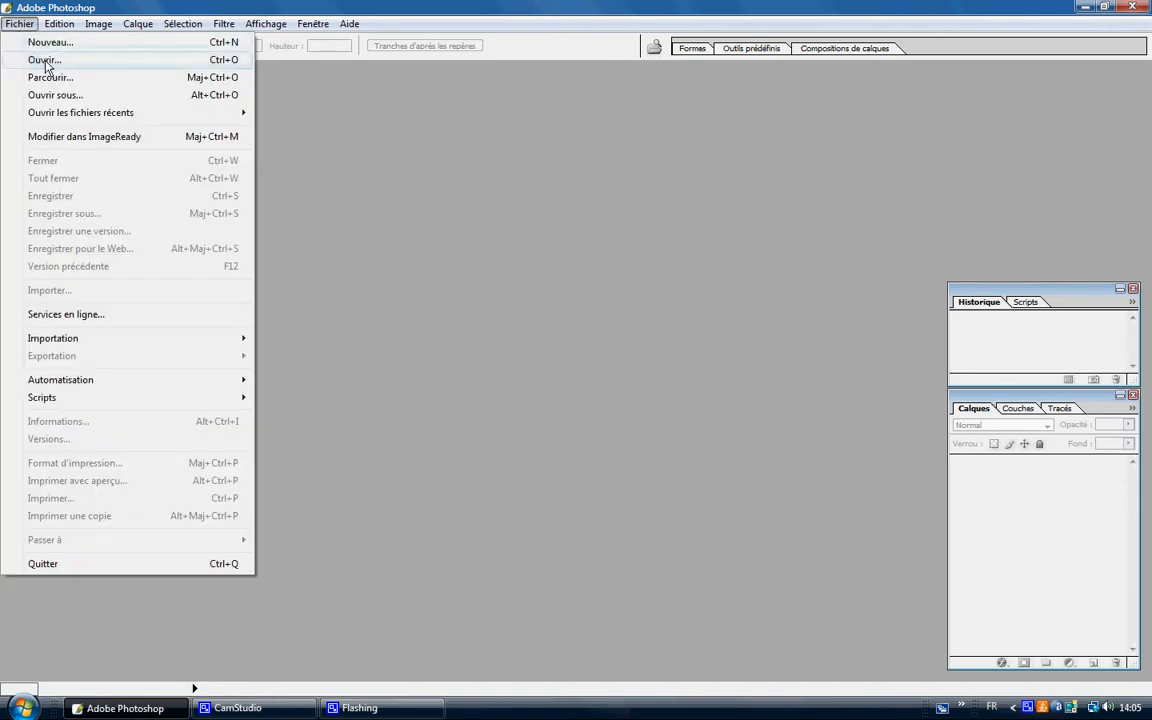
{"action": "left_click", "coordinate": [38, 58]}
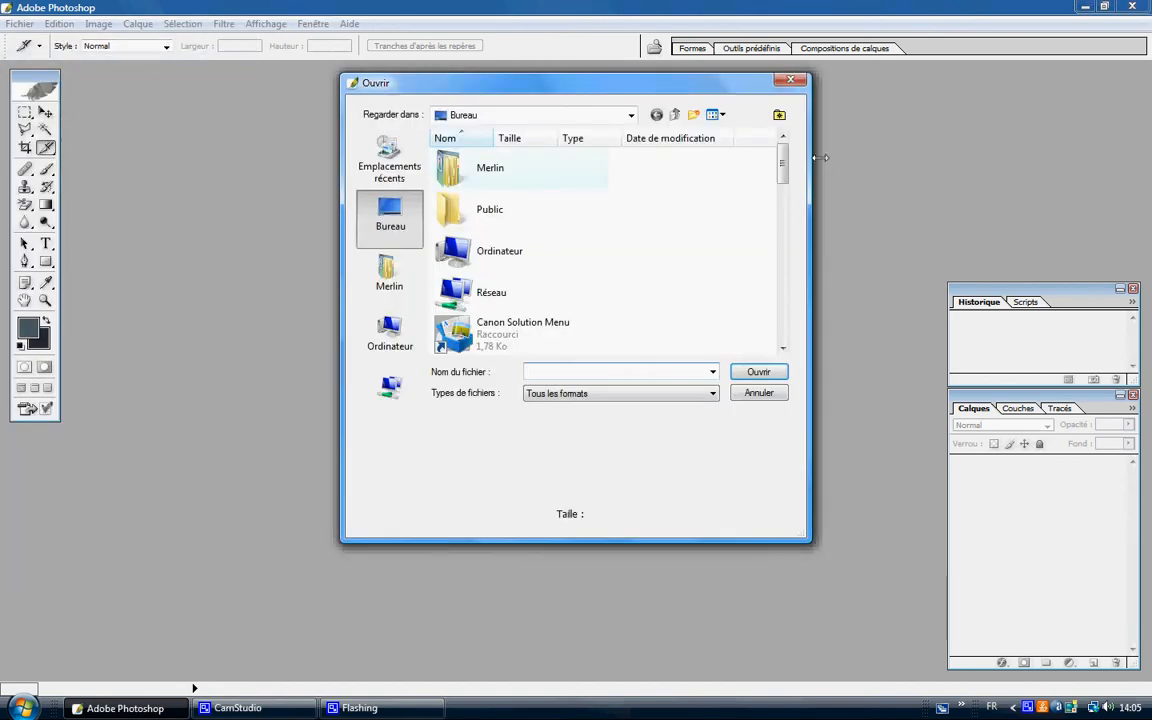
{"action": "left_click_drag", "start_coordinate": [782, 165], "coordinate": [772, 248]}
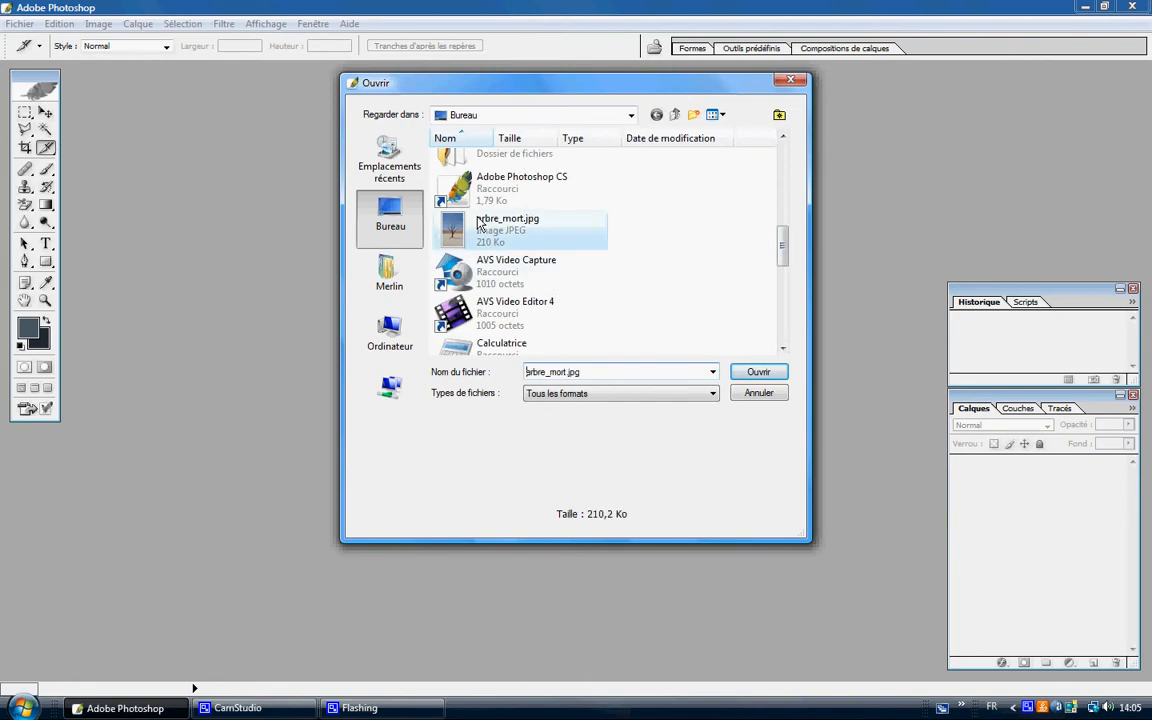
{"action": "double_click", "coordinate": [456, 218]}
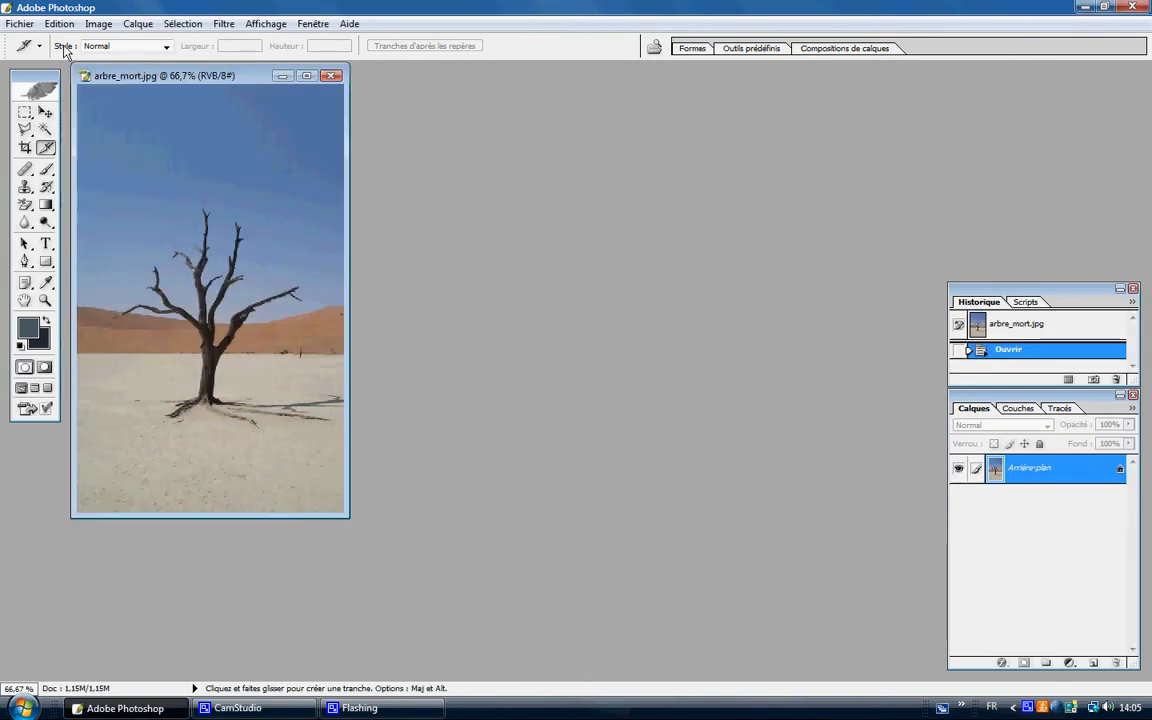
Step: Create a blank 1000 × 1000 pixel document and shift its window aside to uncover the tree photo
{"action": "left_click", "coordinate": [19, 23]}
{"action": "left_click", "coordinate": [52, 43]}
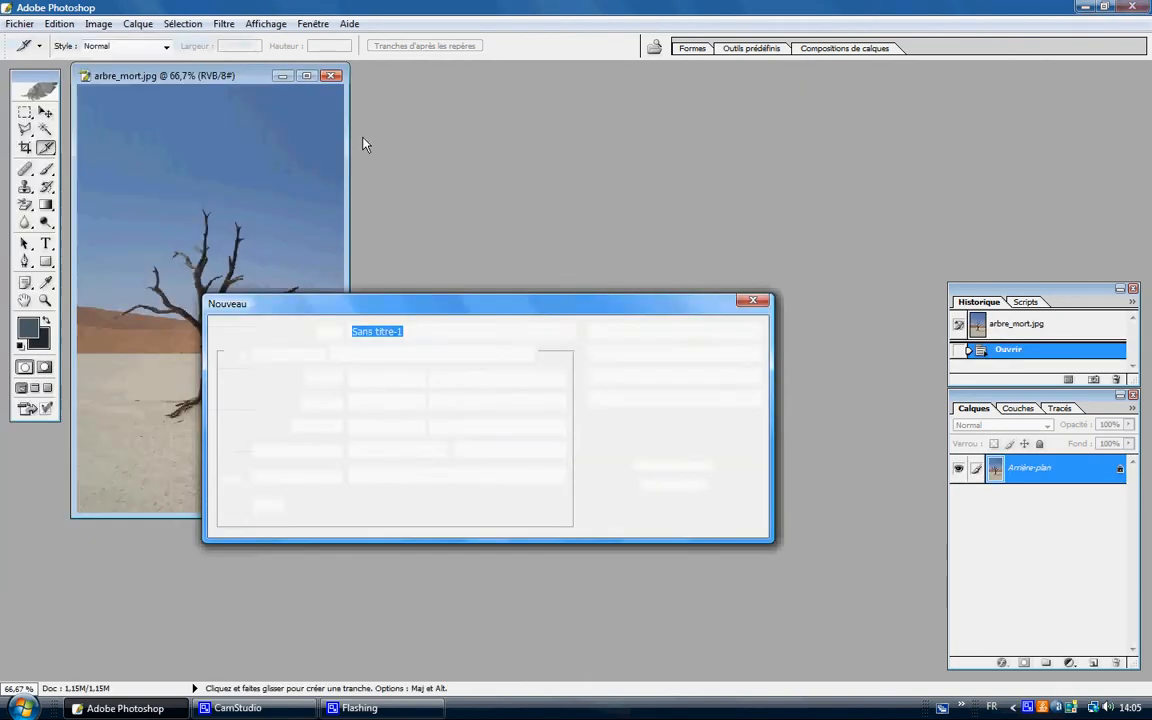
{"action": "key", "text": "Tab"}
{"action": "key", "text": "Tab"}
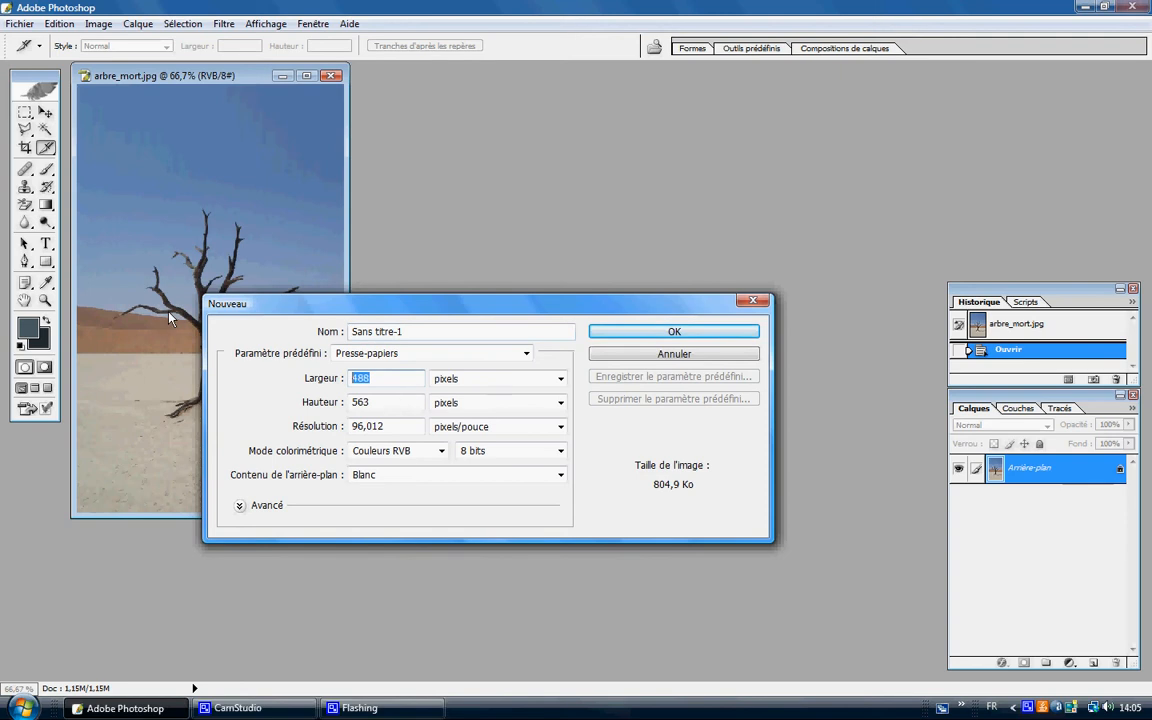
{"action": "type", "text": "1000"}
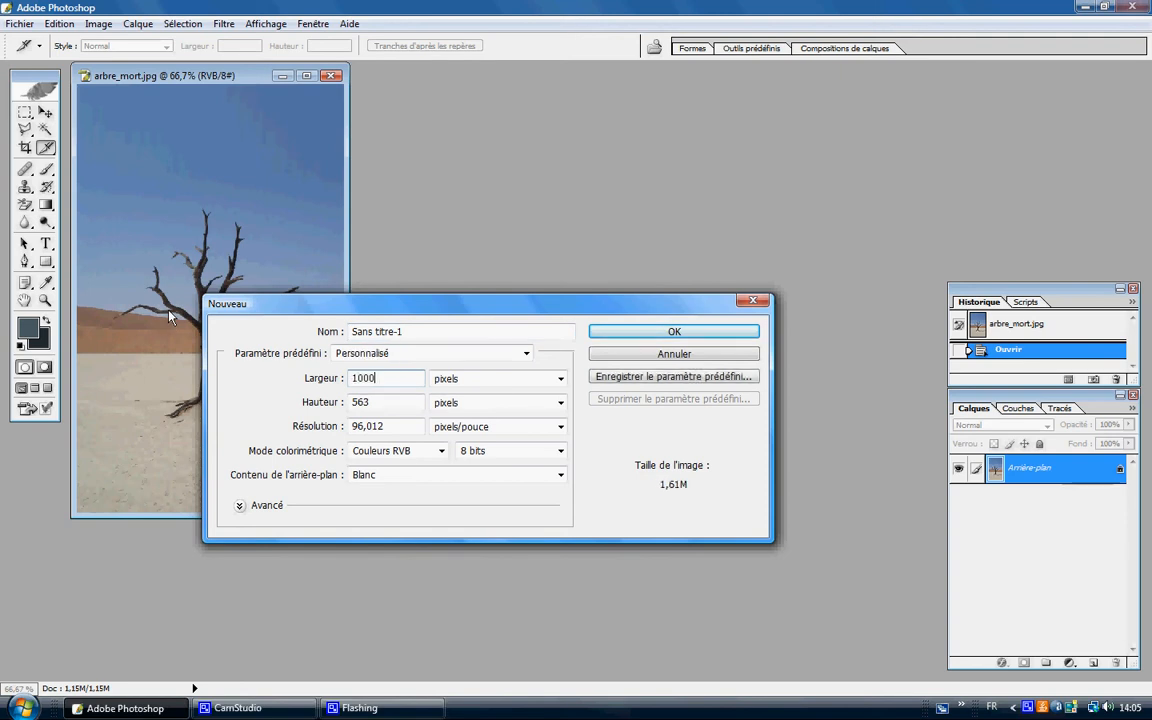
{"action": "key", "text": "Tab"}
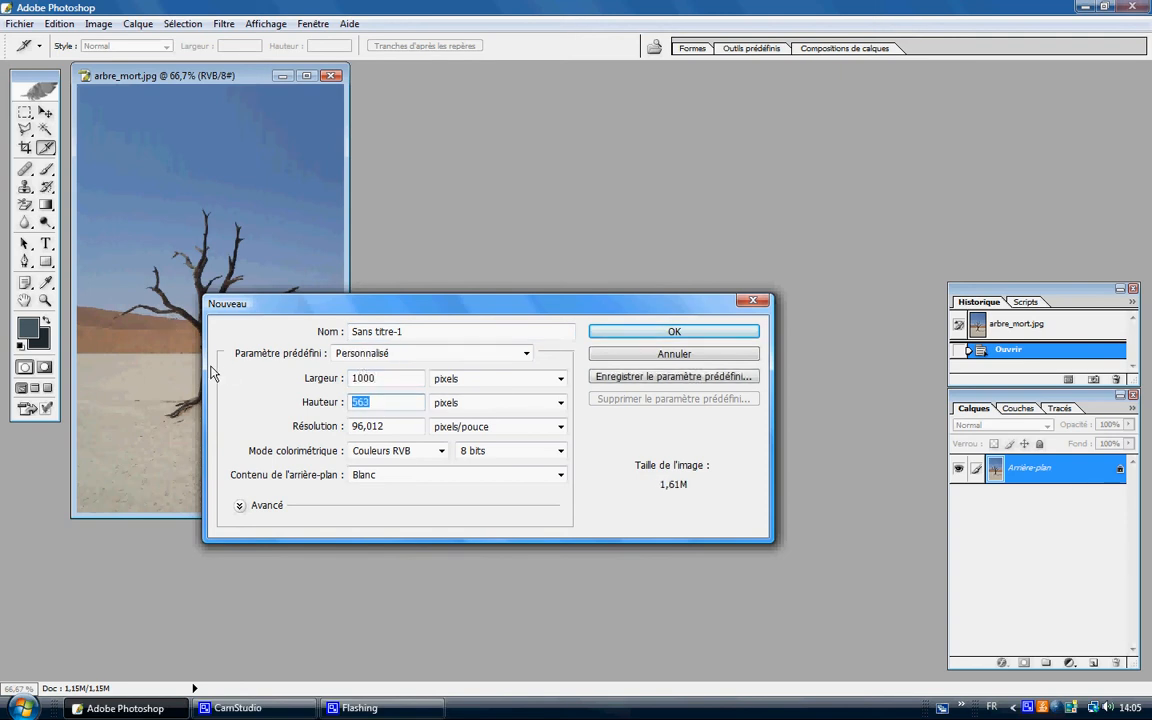
{"action": "type", "text": "1000"}
{"action": "left_click", "coordinate": [659, 338]}
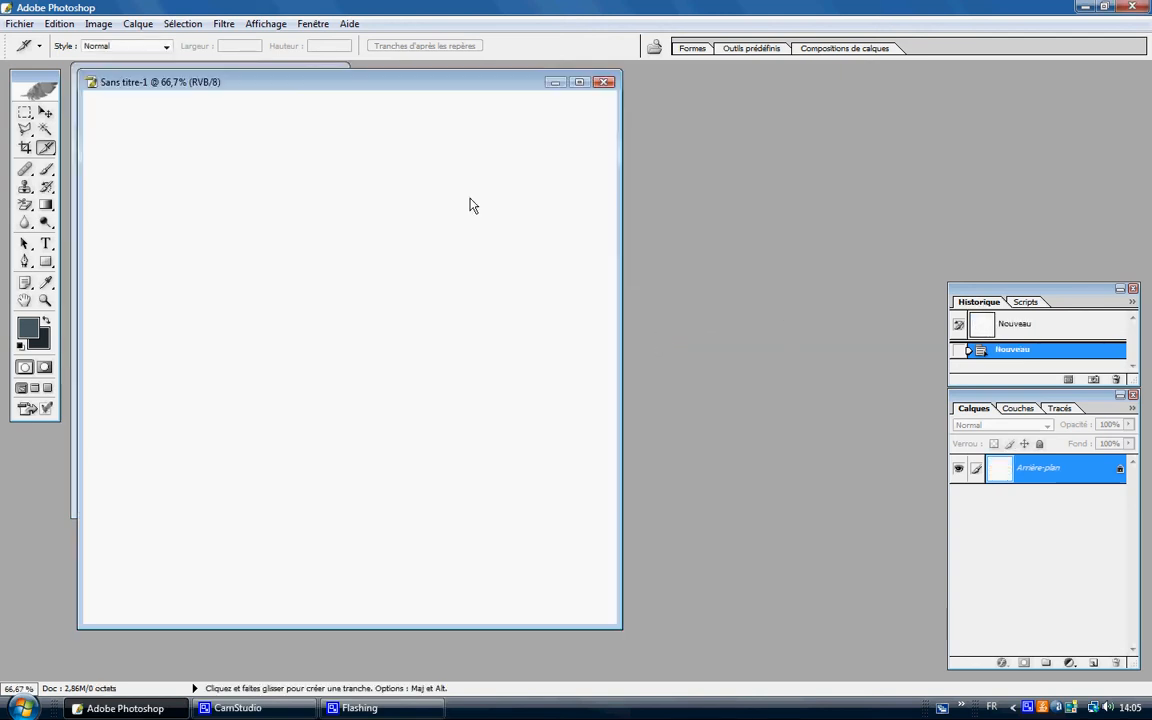
{"action": "left_click_drag", "start_coordinate": [255, 93], "coordinate": [458, 108]}
Step: Select the sky and orange dunes in arbre_mort.jpg with Color Range, adding samples of the upper sky, lower sky and dunes
{"action": "double_click", "coordinate": [252, 80]}
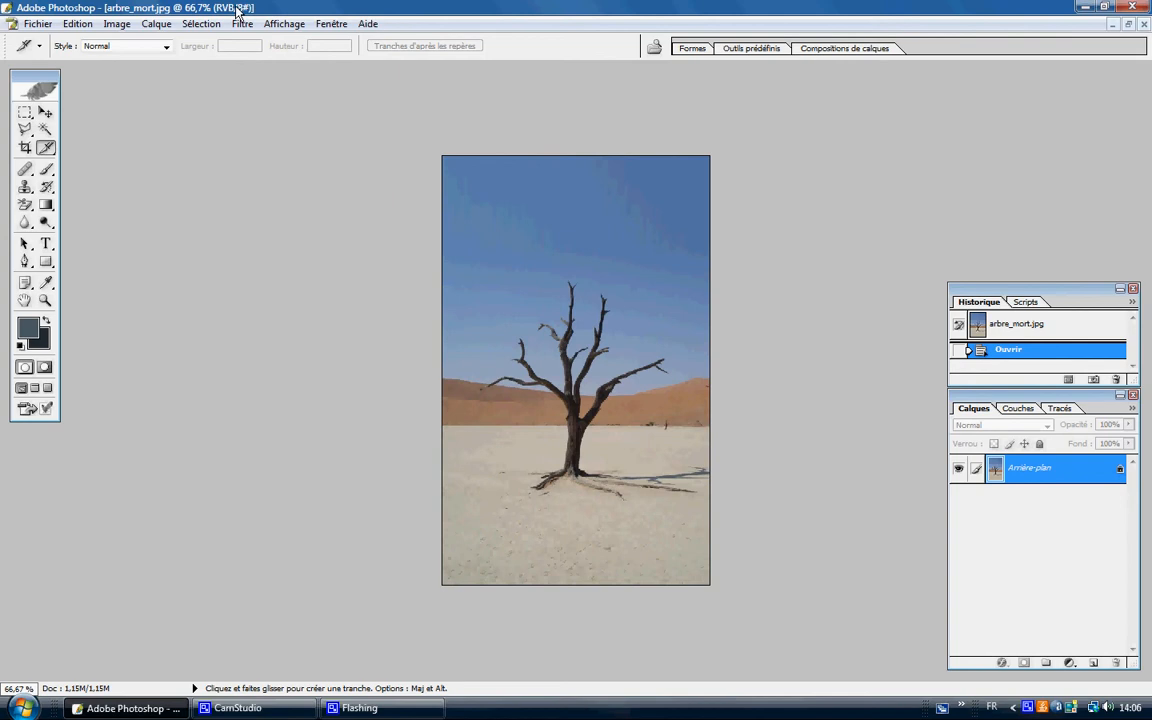
{"action": "left_click", "coordinate": [201, 24]}
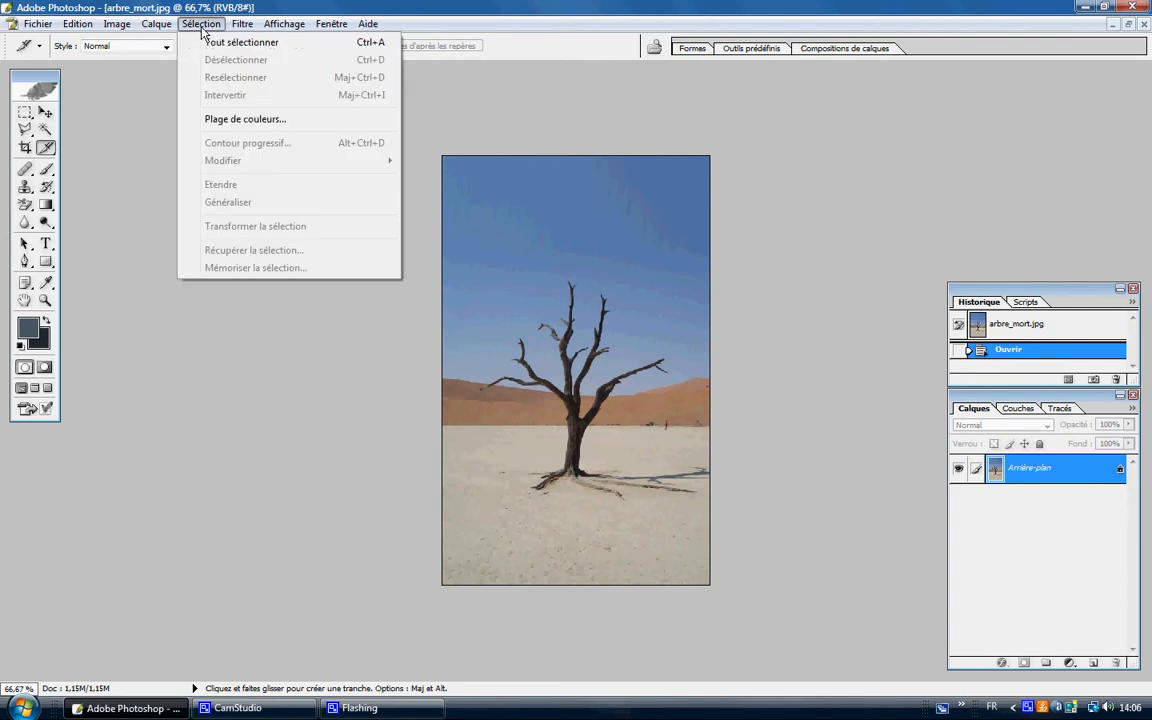
{"action": "left_click", "coordinate": [248, 119]}
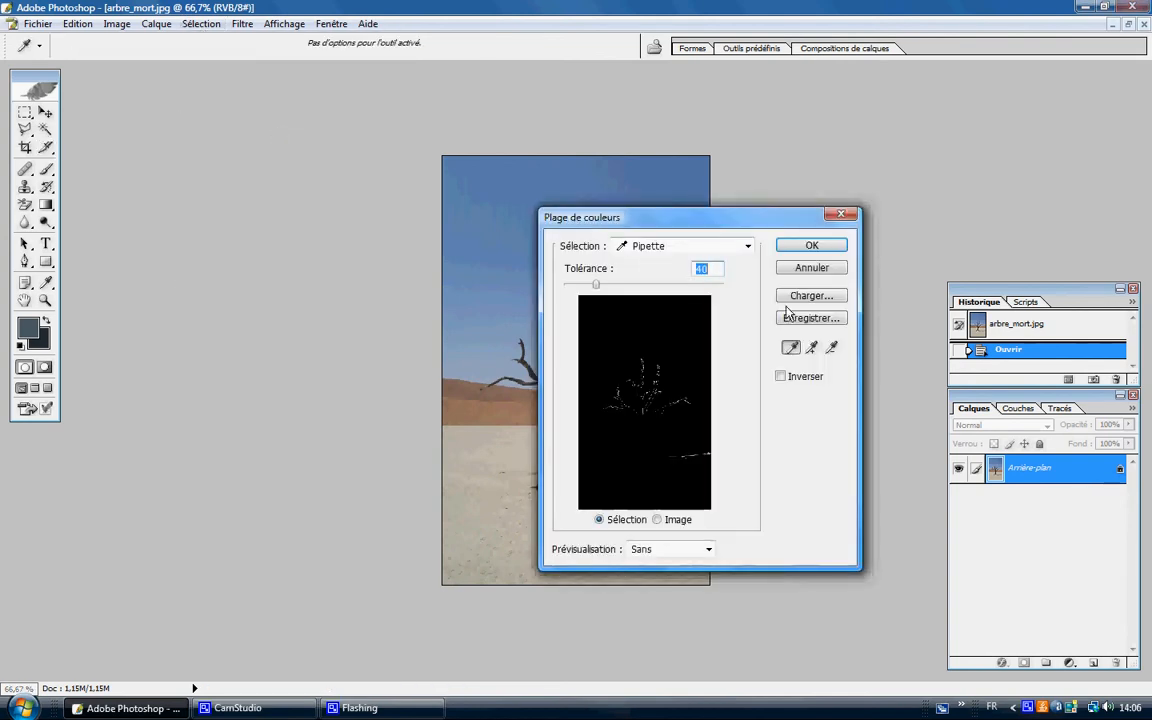
{"action": "left_click", "coordinate": [812, 349]}
{"action": "left_click_drag", "start_coordinate": [788, 196], "coordinate": [994, 127]}
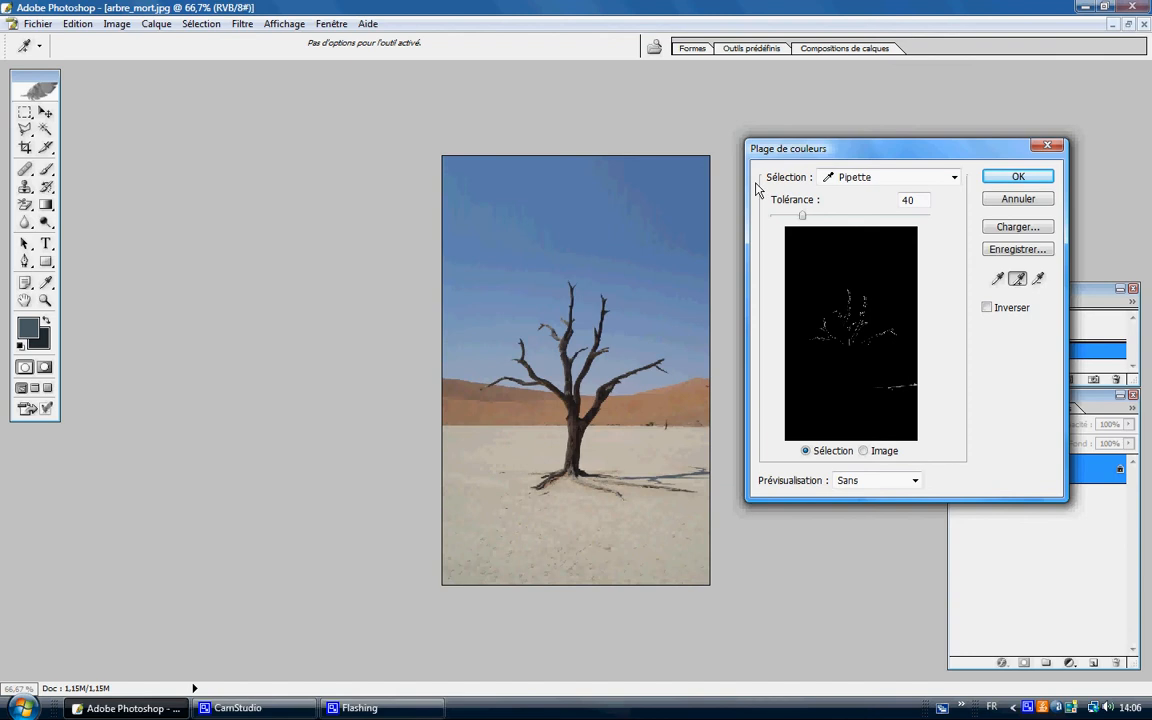
{"action": "left_click", "coordinate": [647, 263]}
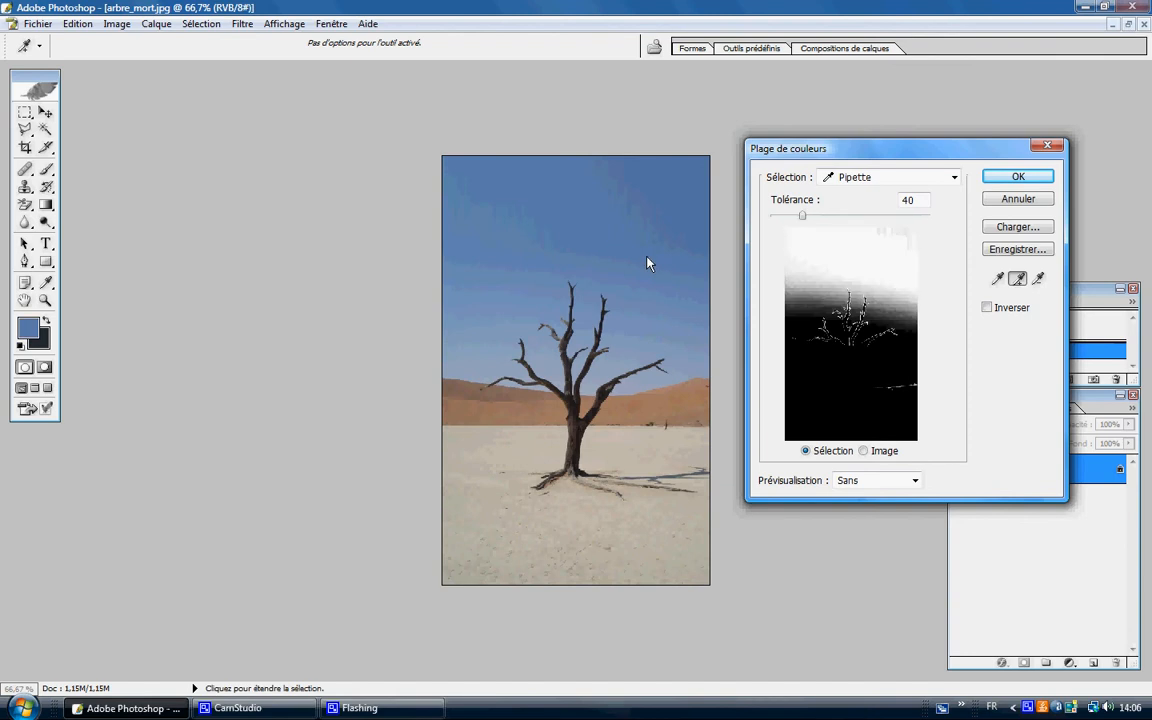
{"action": "left_click", "coordinate": [664, 348]}
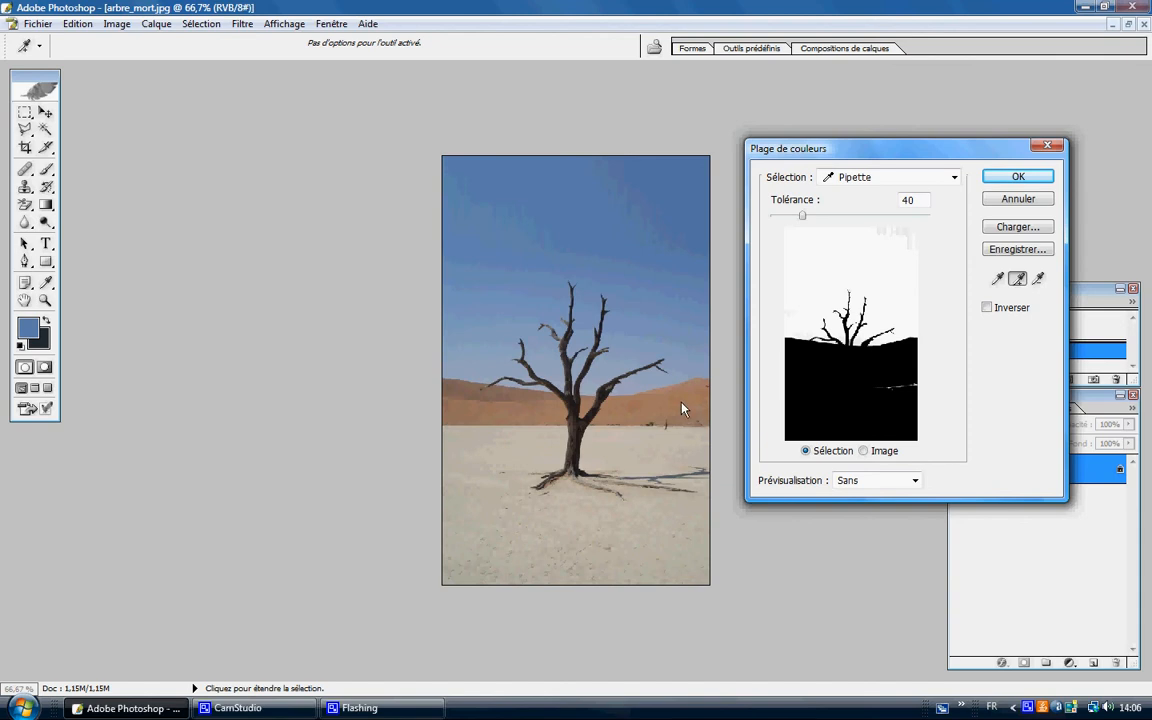
{"action": "left_click", "coordinate": [533, 408]}
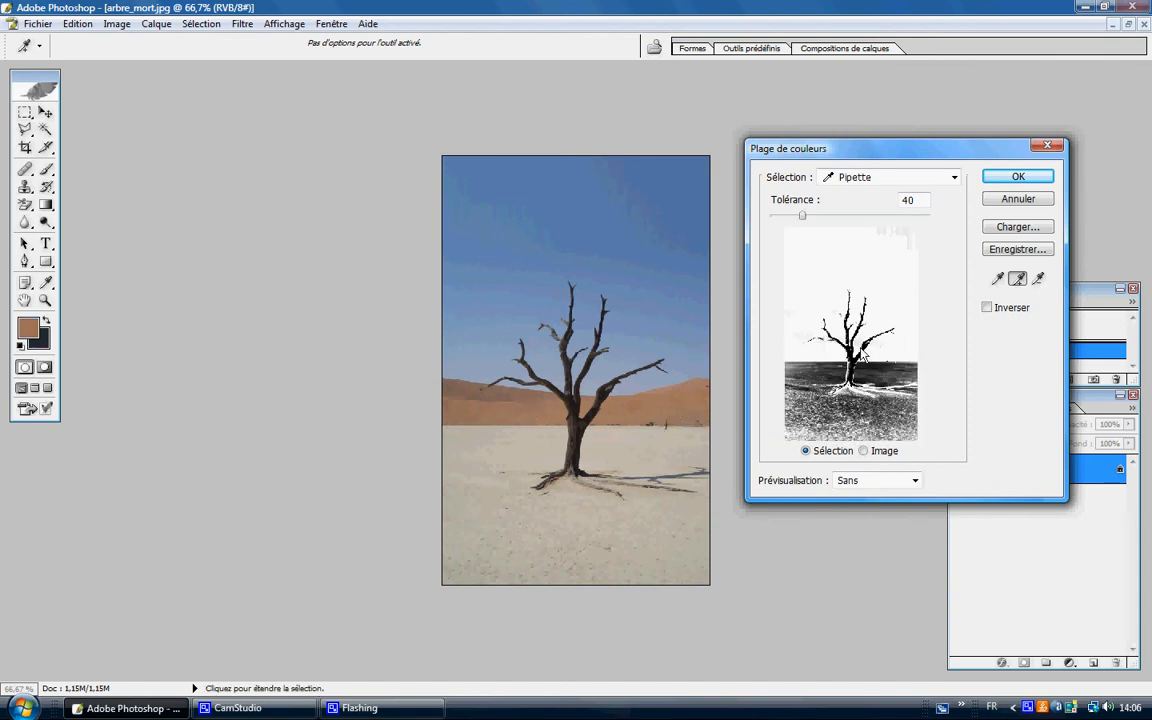
{"action": "left_click", "coordinate": [1018, 178]}
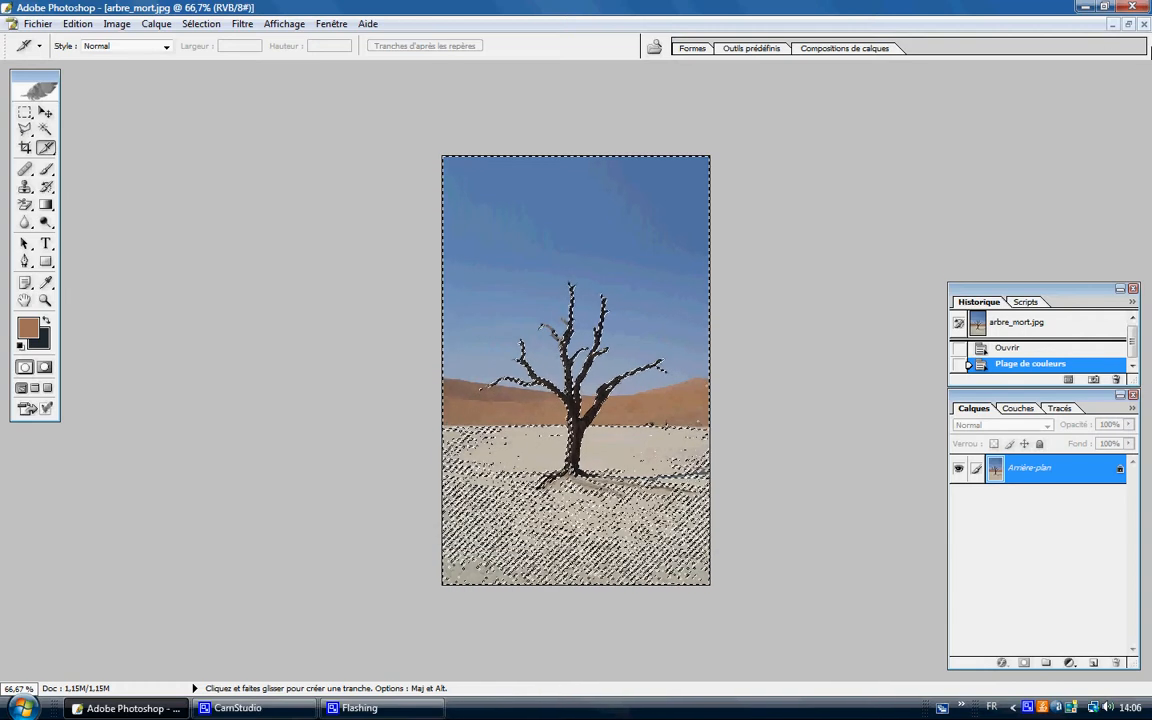
Step: Invert the selection in arbre_mort.jpg and move the selected tree and ground into the blank document
{"action": "left_click", "coordinate": [1127, 23]}
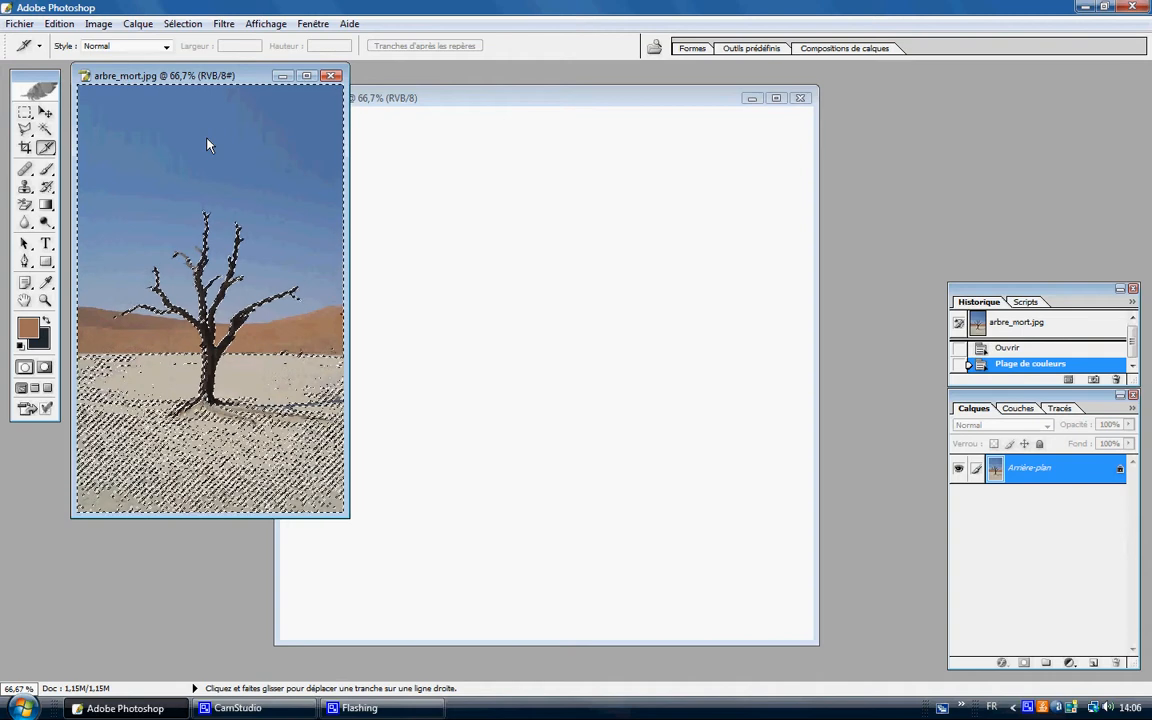
{"action": "key", "text": "ctrl+shift+i"}
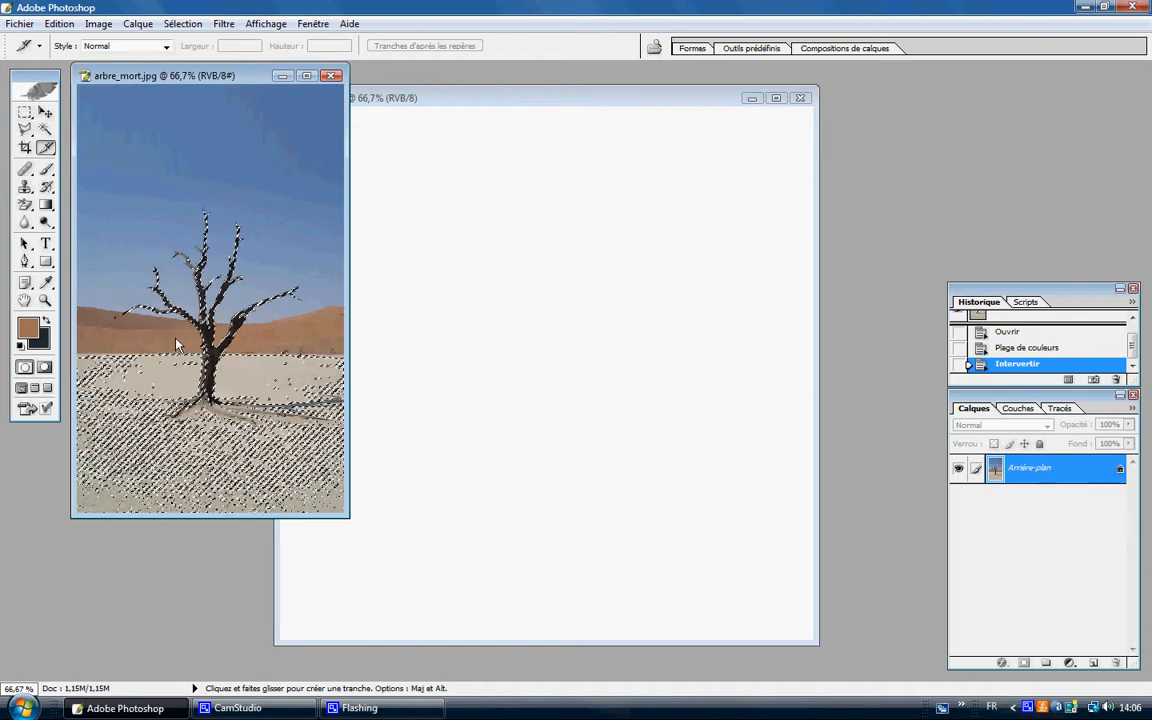
{"action": "left_click", "coordinate": [45, 113]}
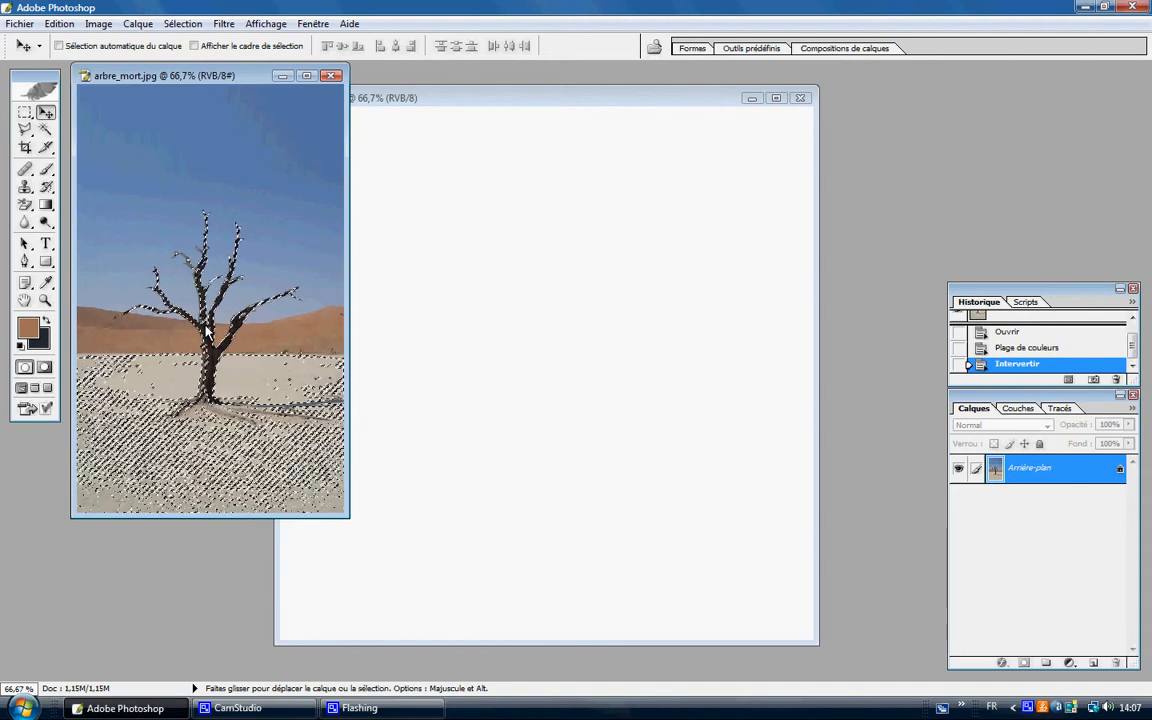
{"action": "left_click_drag", "start_coordinate": [209, 337], "coordinate": [519, 432]}
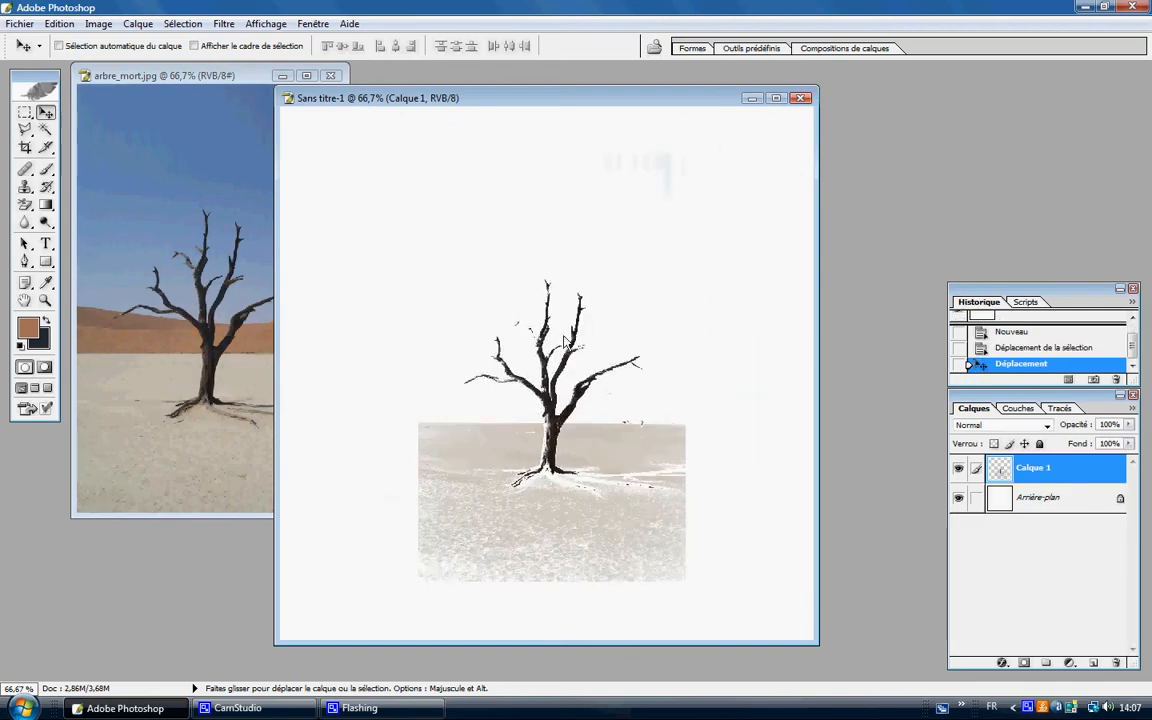
Step: Close arbre_mort.jpg and move the tree layer slightly upward on the blank canvas
{"action": "left_click", "coordinate": [228, 82]}
{"action": "left_click", "coordinate": [330, 75]}
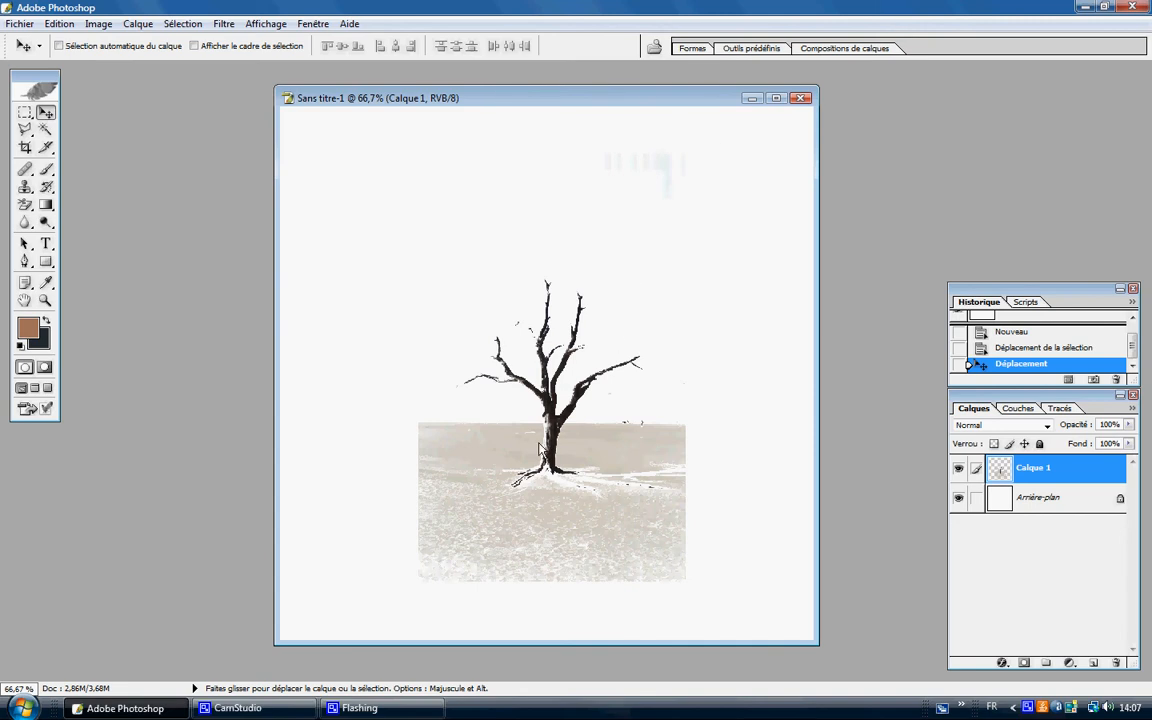
{"action": "left_click_drag", "start_coordinate": [545, 440], "coordinate": [538, 390]}
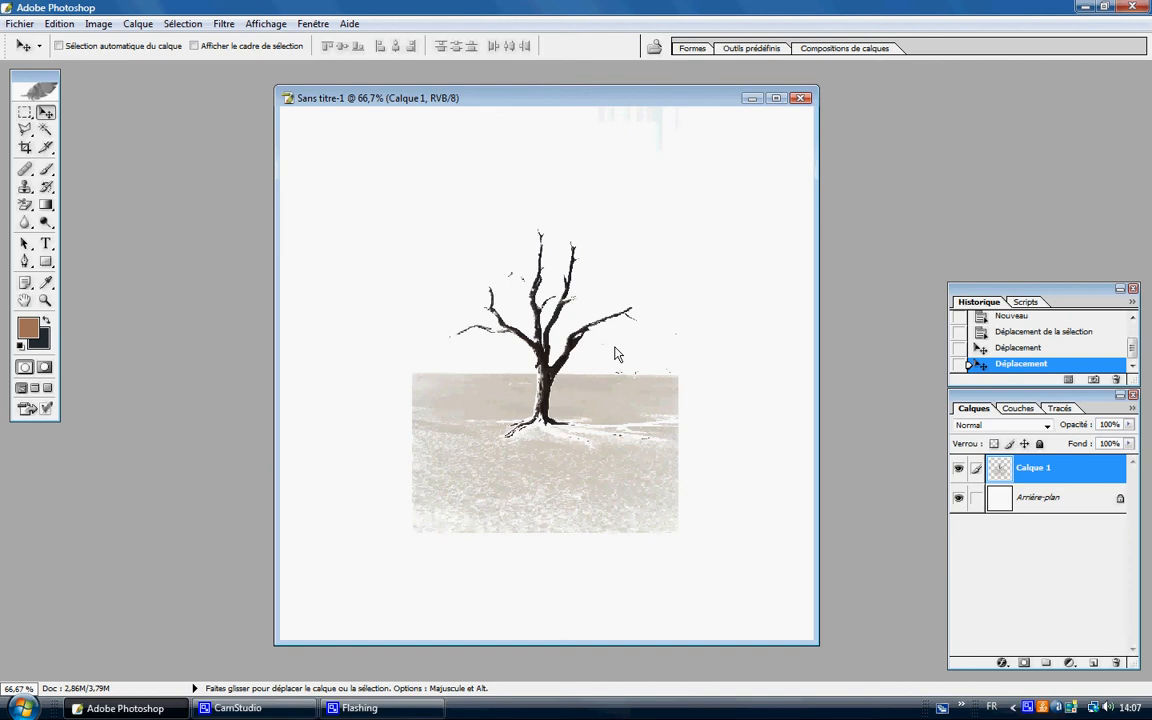
Step: Free-transform the tree layer, enlarging it proportionally to about 131% and placing it centred against the canvas's lower edge
{"action": "key", "text": "ctrl+t"}
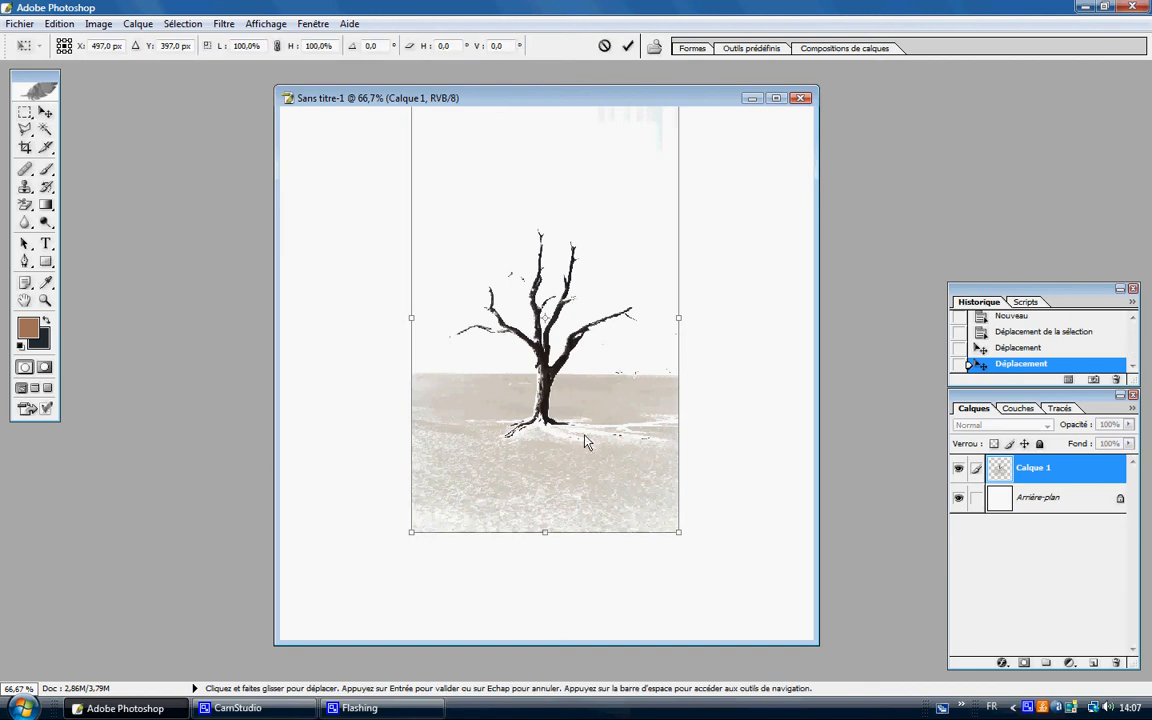
{"action": "left_click_drag", "start_coordinate": [561, 404], "coordinate": [557, 438]}
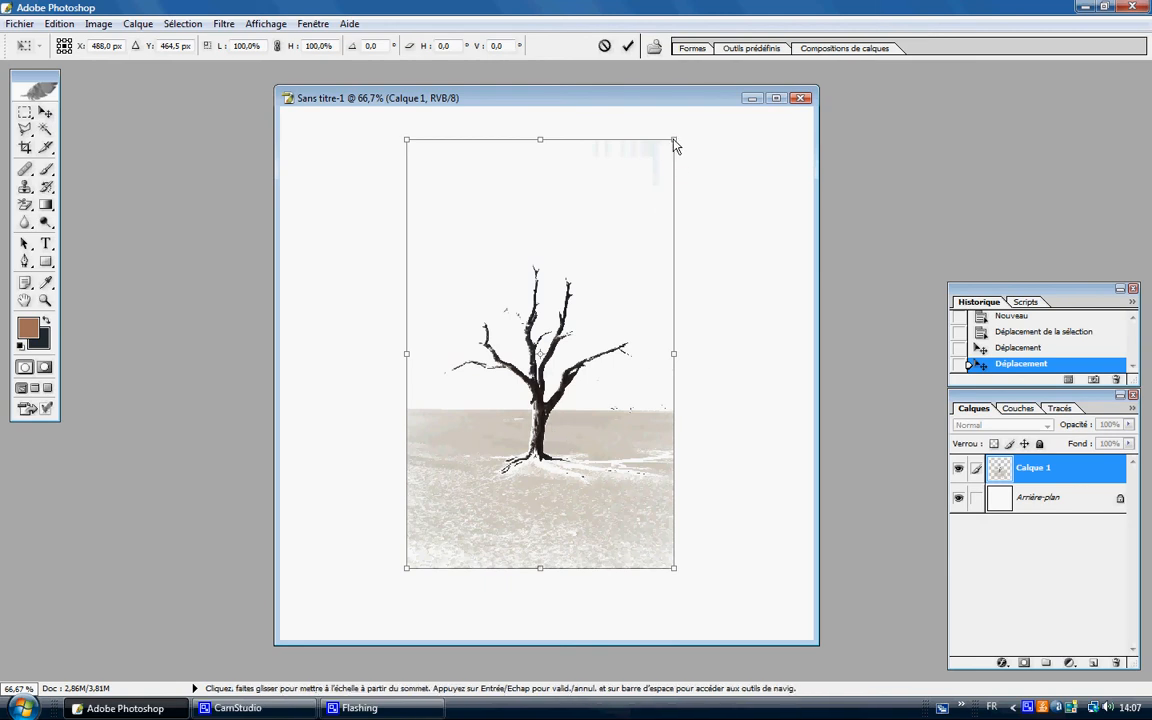
{"action": "left_click_drag", "start_coordinate": [675, 146], "coordinate": [654, 232]}
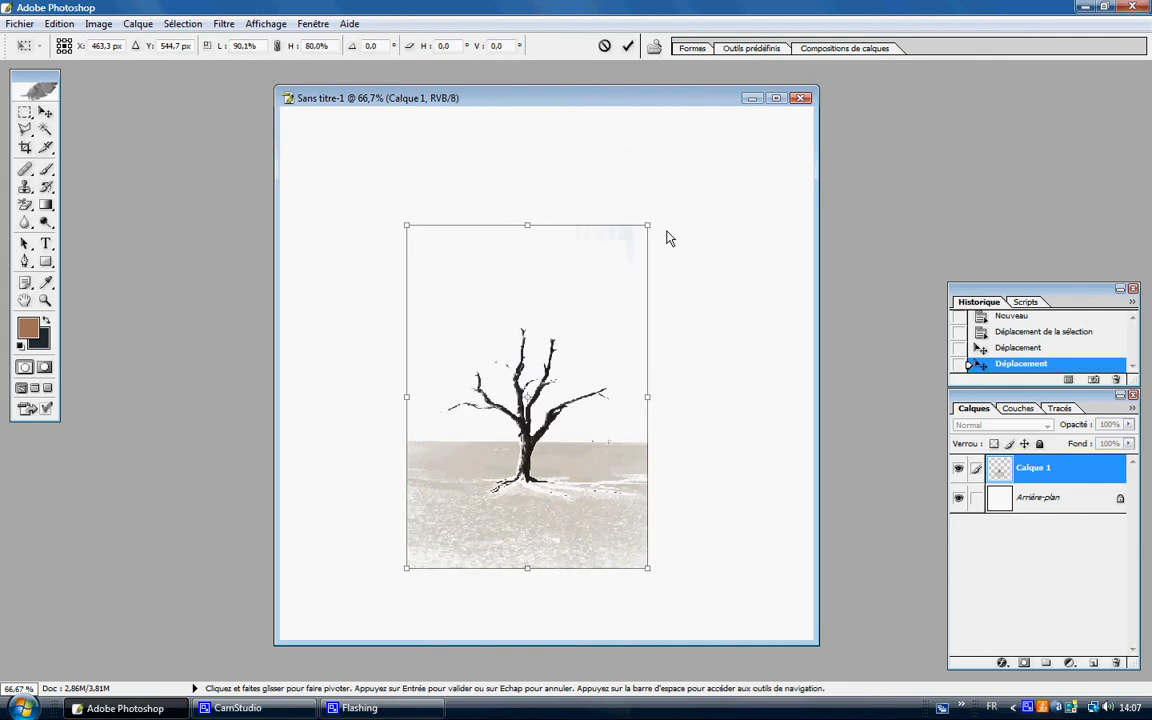
{"action": "key", "text": "ctrl+z"}
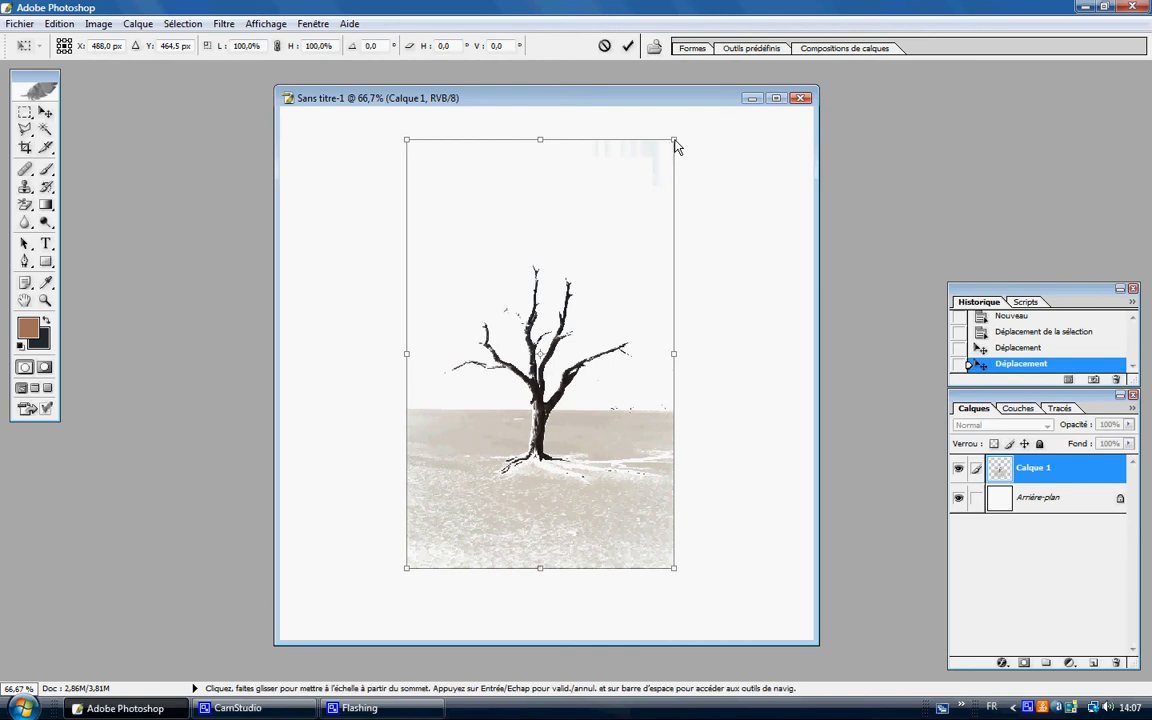
{"action": "left_click_drag", "start_coordinate": [675, 145], "coordinate": [812, 66]}
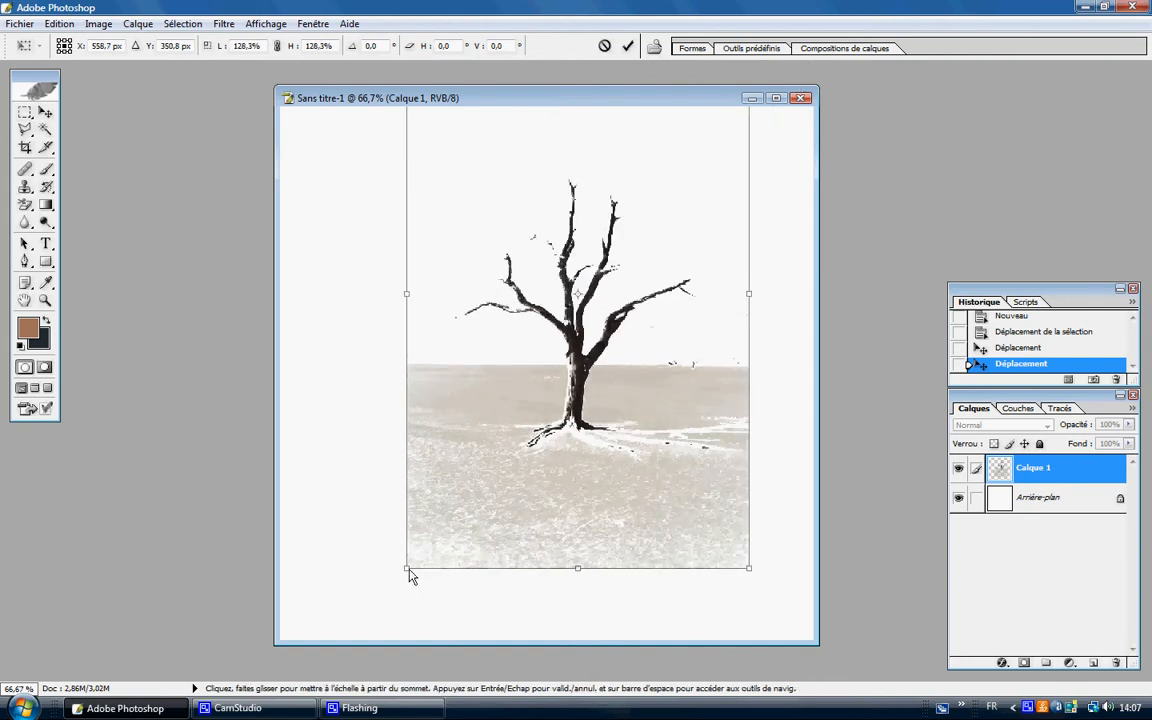
{"action": "left_click_drag", "start_coordinate": [410, 576], "coordinate": [402, 586]}
{"action": "left_click_drag", "start_coordinate": [540, 347], "coordinate": [509, 405]}
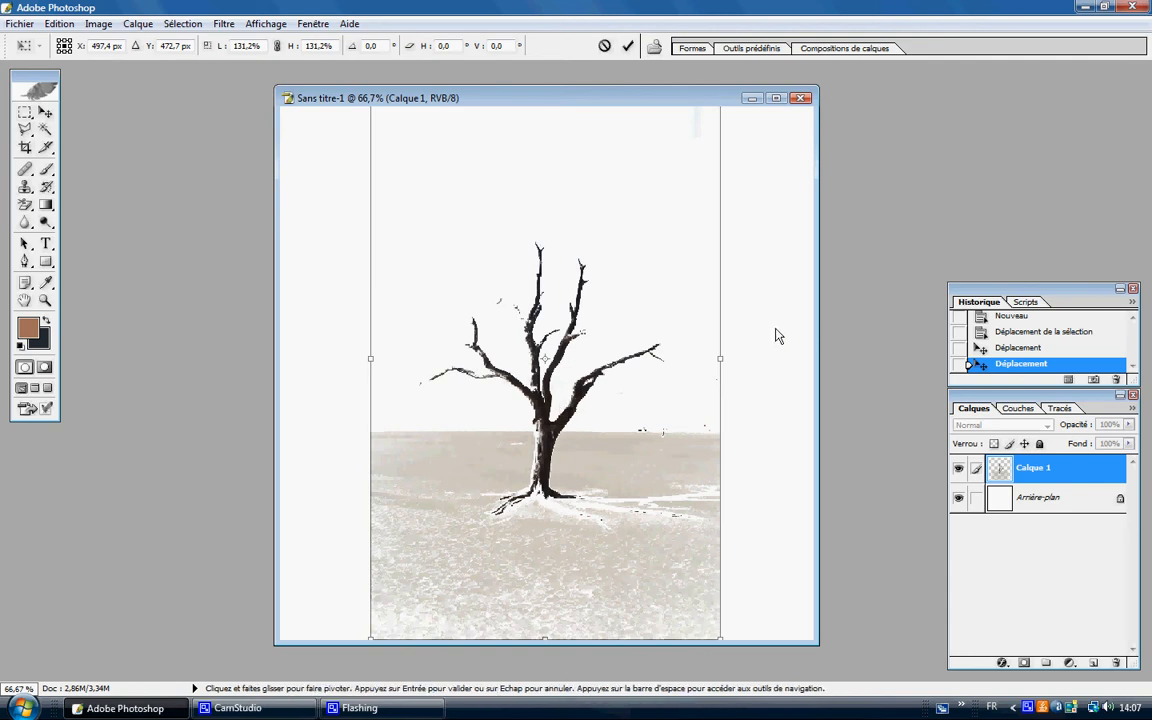
{"action": "left_click_drag", "start_coordinate": [771, 532], "coordinate": [684, 500]}
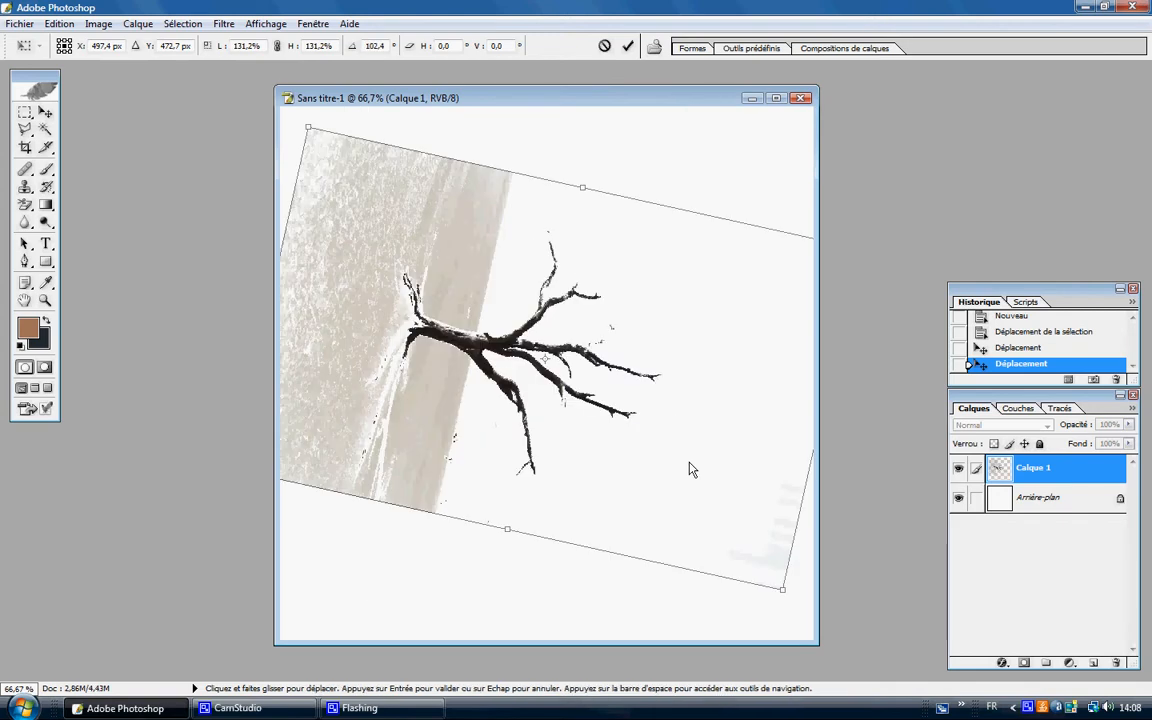
{"action": "key", "text": "ctrl+z"}
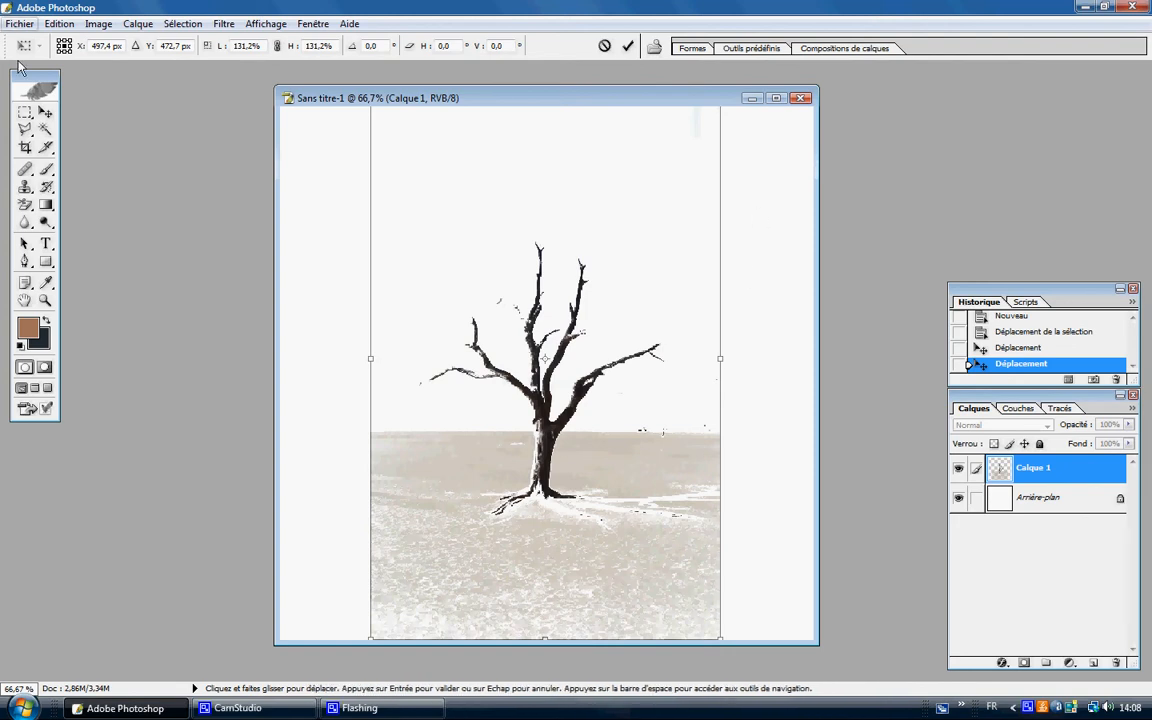
{"action": "left_click", "coordinate": [44, 111]}
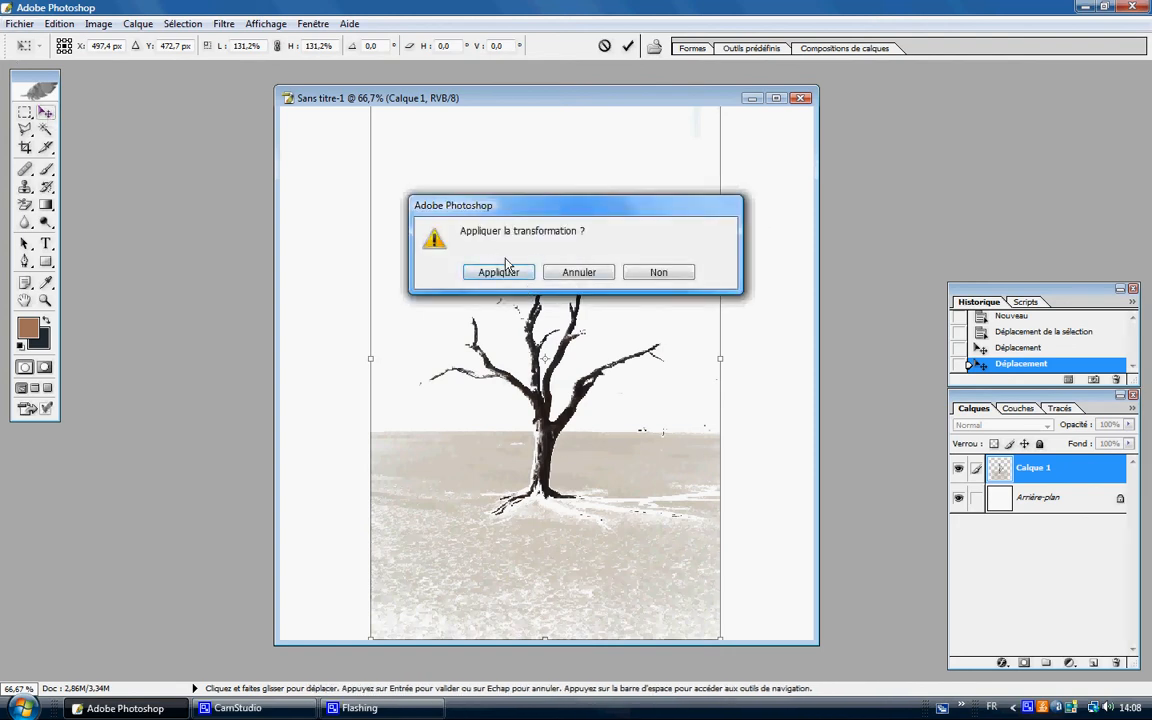
{"action": "left_click", "coordinate": [498, 272]}
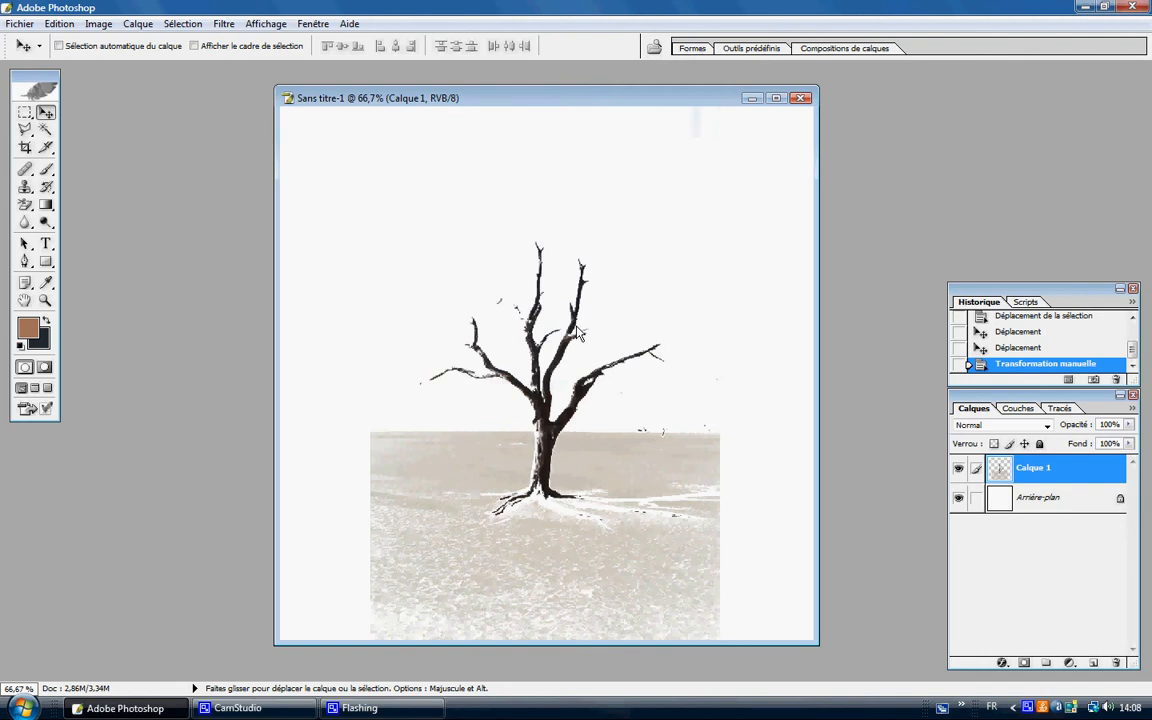
{"action": "left_click", "coordinate": [17, 25]}
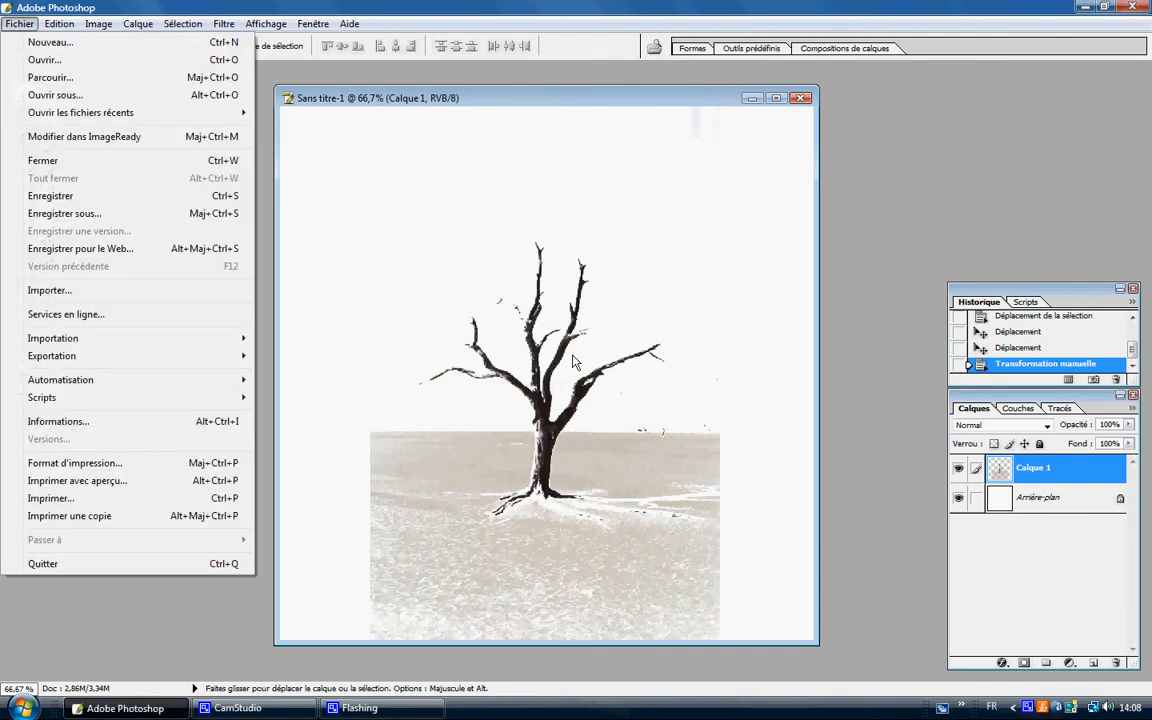
{"action": "left_click", "coordinate": [925, 493]}
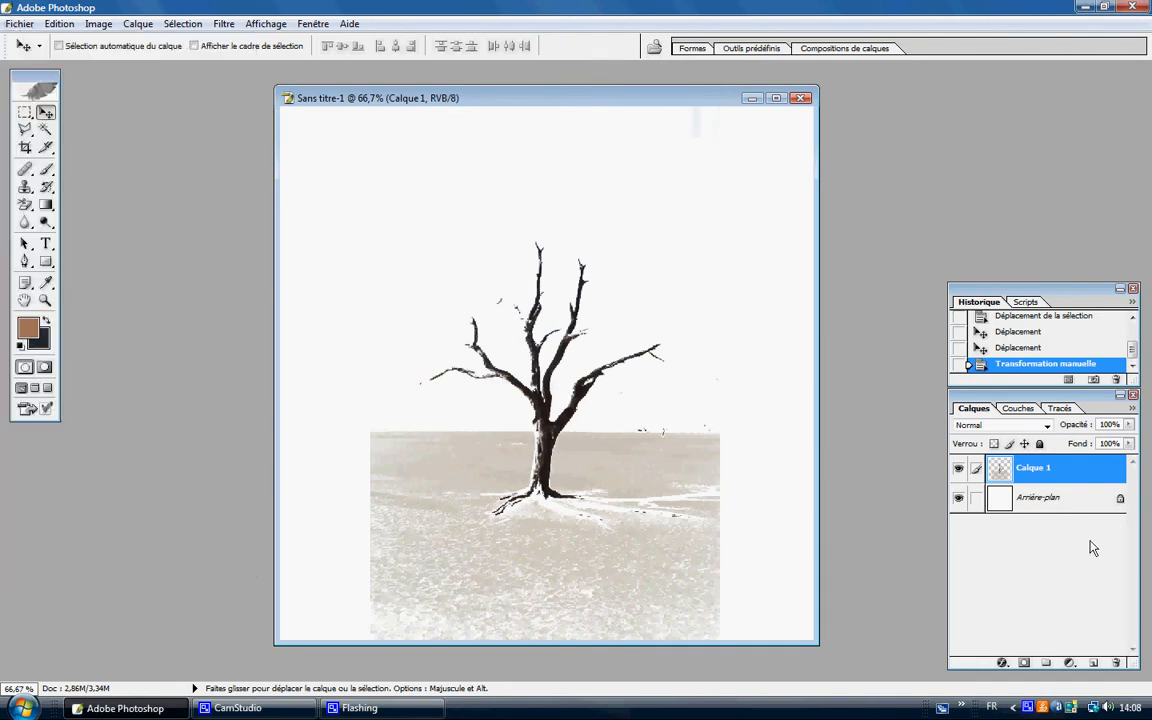
Step: Add an empty layer above the tree layer and open sang310.jpg from the desktop
{"action": "left_click_drag", "start_coordinate": [1025, 468], "coordinate": [1025, 525]}
{"action": "left_click", "coordinate": [1095, 664]}
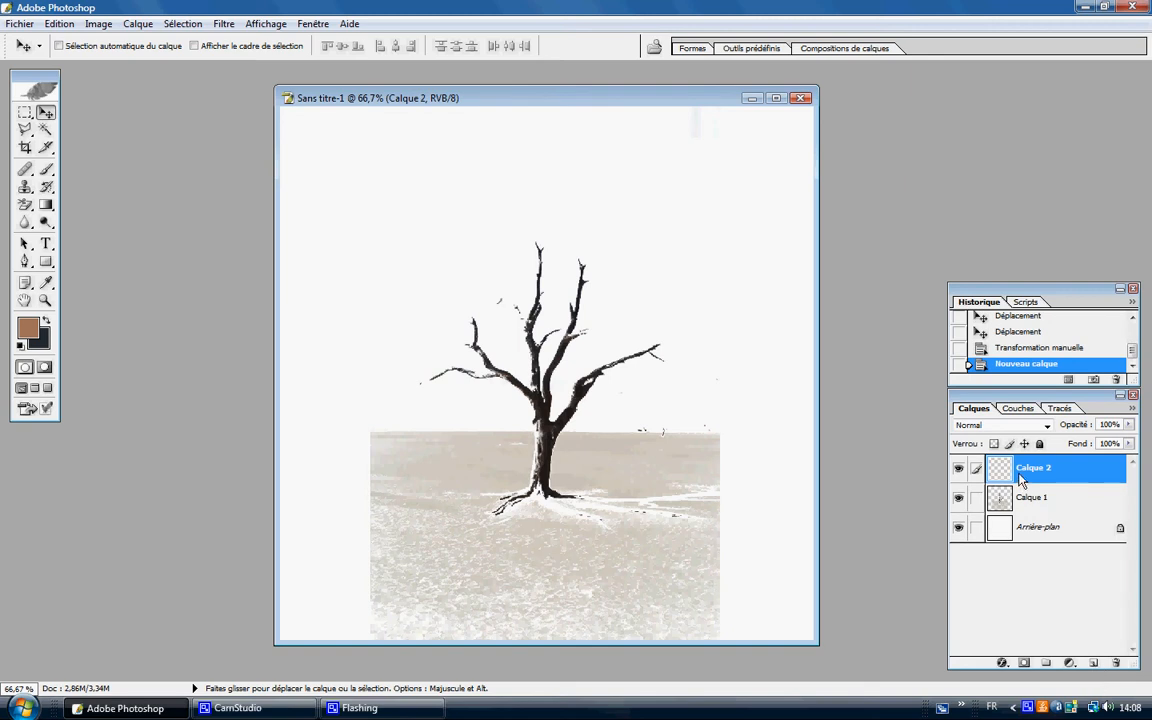
{"action": "left_click", "coordinate": [17, 24]}
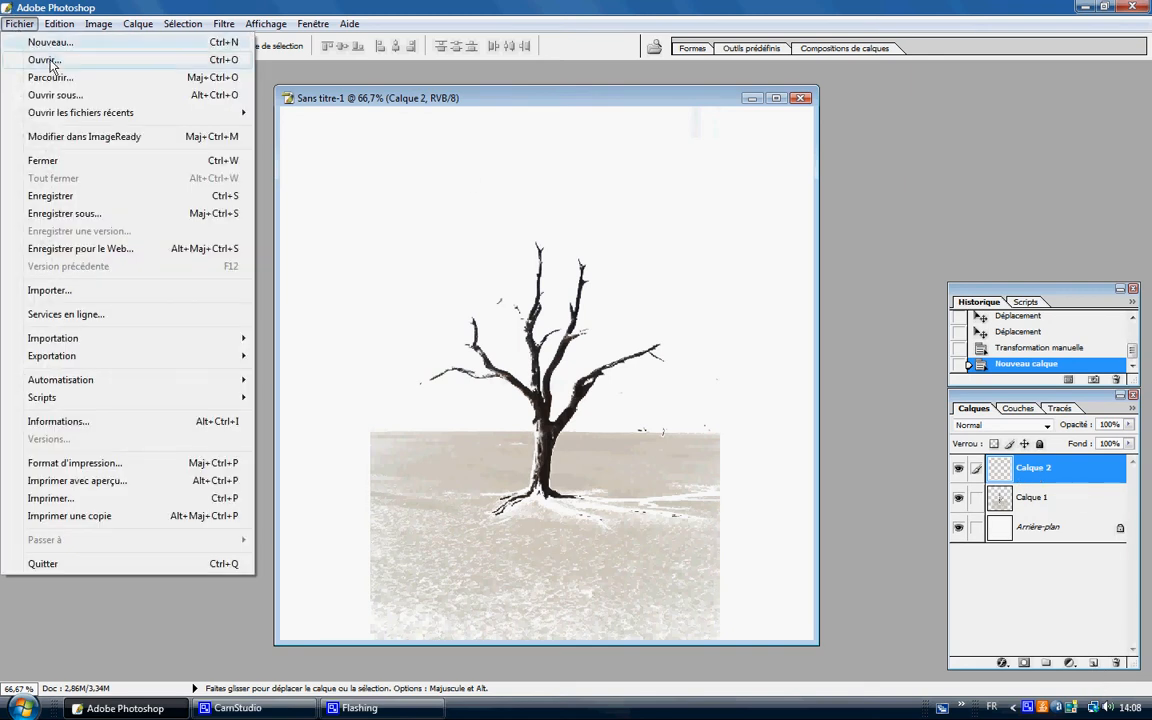
{"action": "left_click", "coordinate": [46, 60]}
{"action": "left_click_drag", "start_coordinate": [787, 157], "coordinate": [760, 345]}
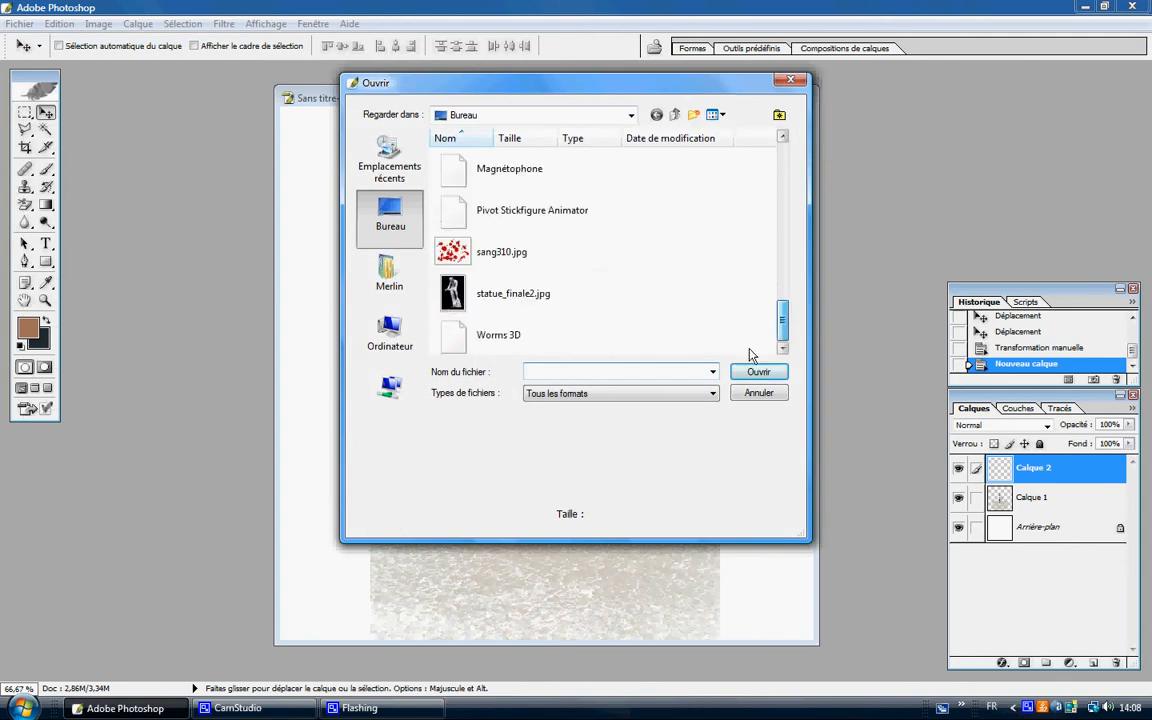
{"action": "double_click", "coordinate": [504, 249]}
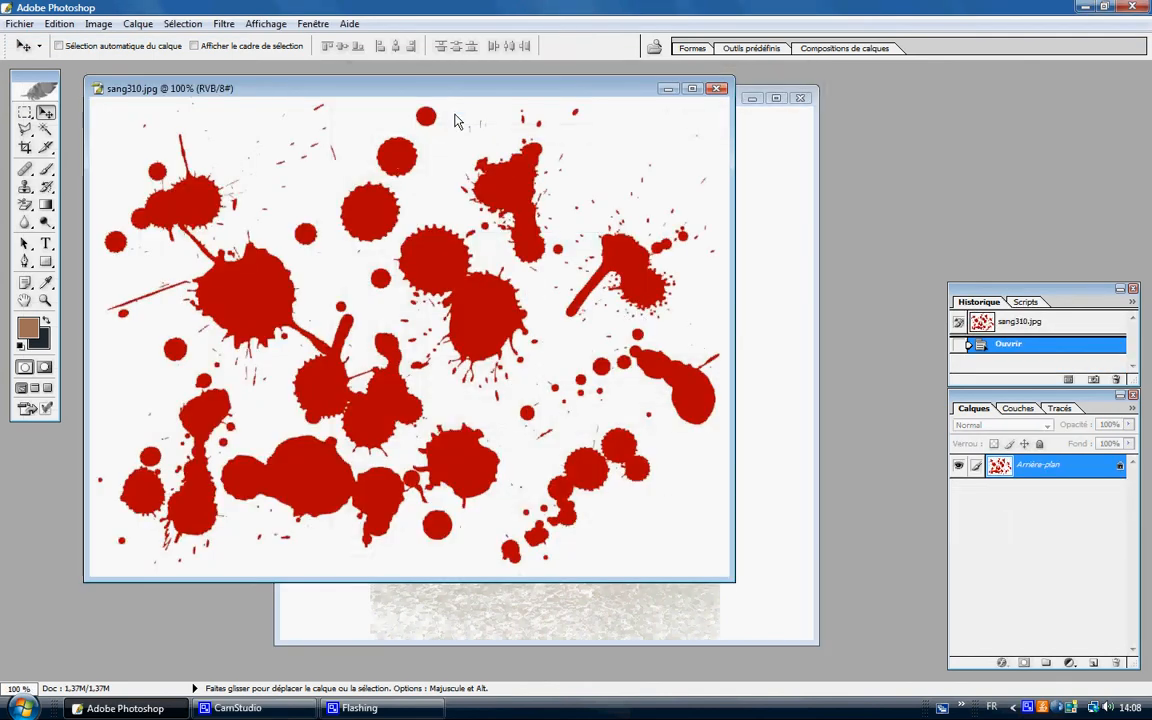
Step: Copy the red splatter image from sang310.jpg into the tree composition as a new layer and close sang310.jpg
{"action": "left_click_drag", "start_coordinate": [450, 90], "coordinate": [309, 116]}
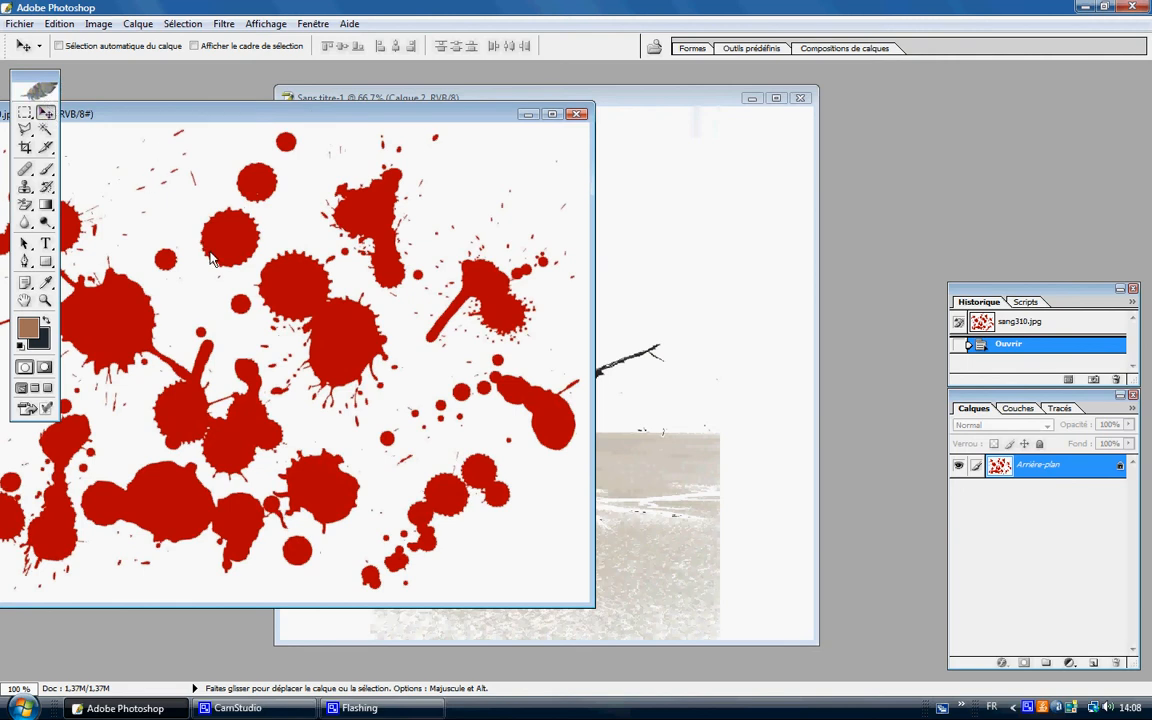
{"action": "left_click_drag", "start_coordinate": [400, 362], "coordinate": [637, 387]}
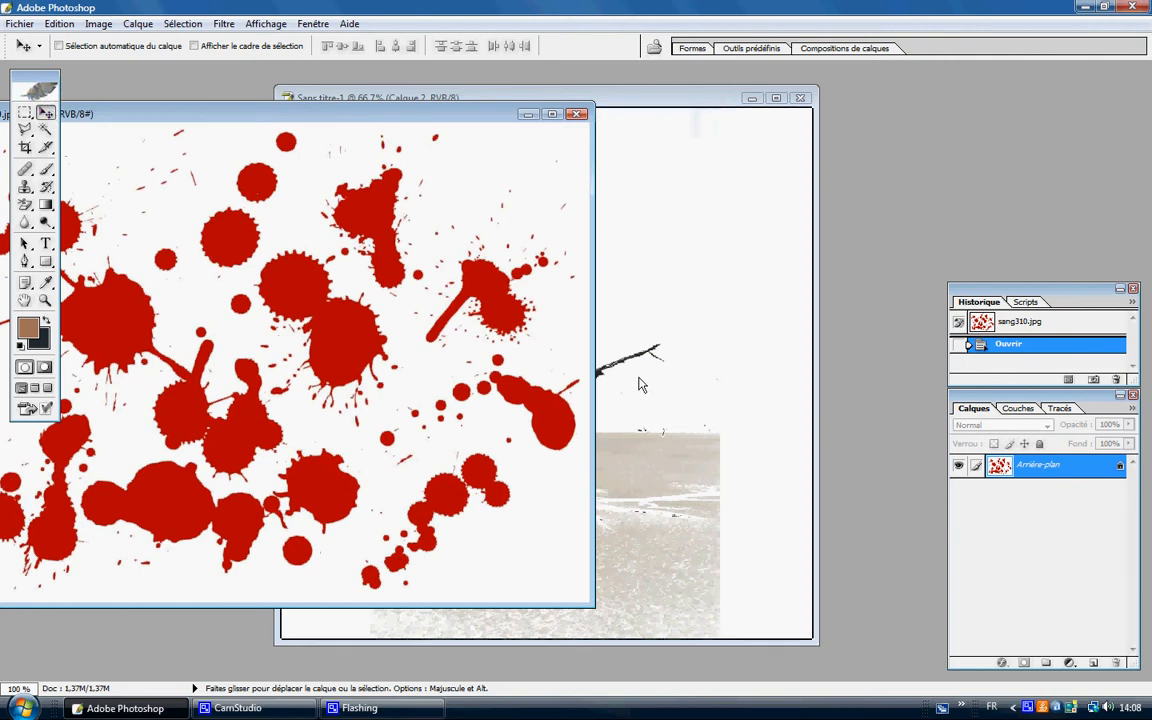
{"action": "left_click_drag", "start_coordinate": [640, 384], "coordinate": [645, 386]}
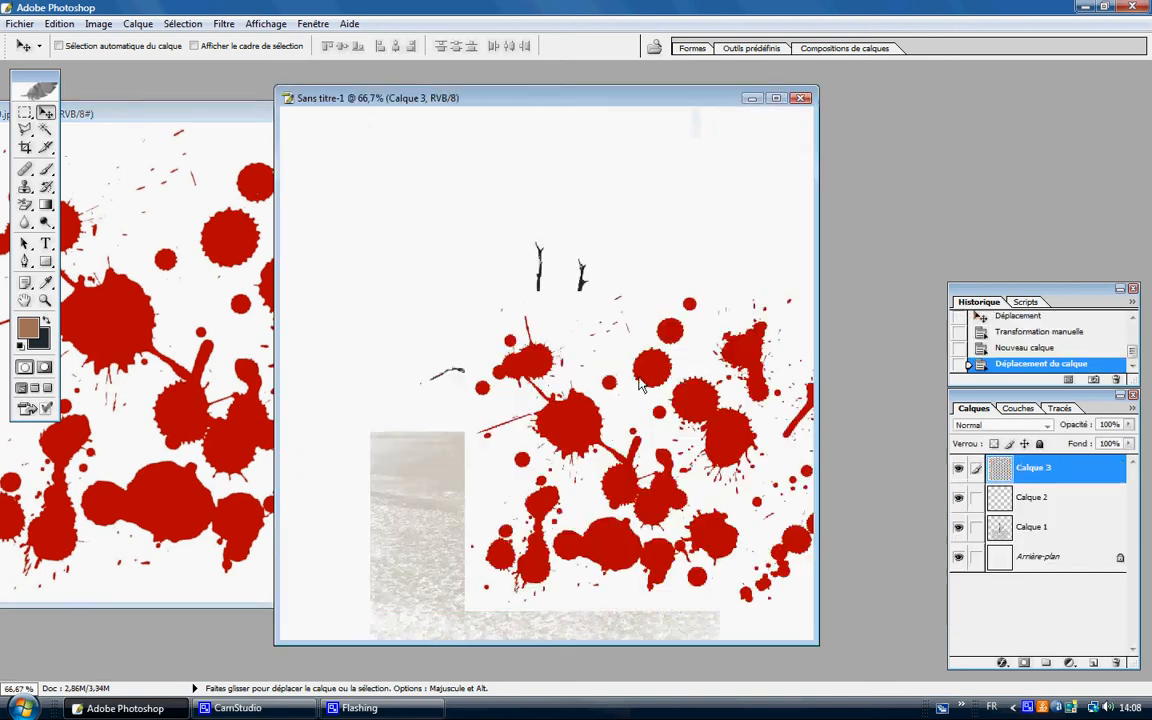
{"action": "left_click", "coordinate": [238, 110]}
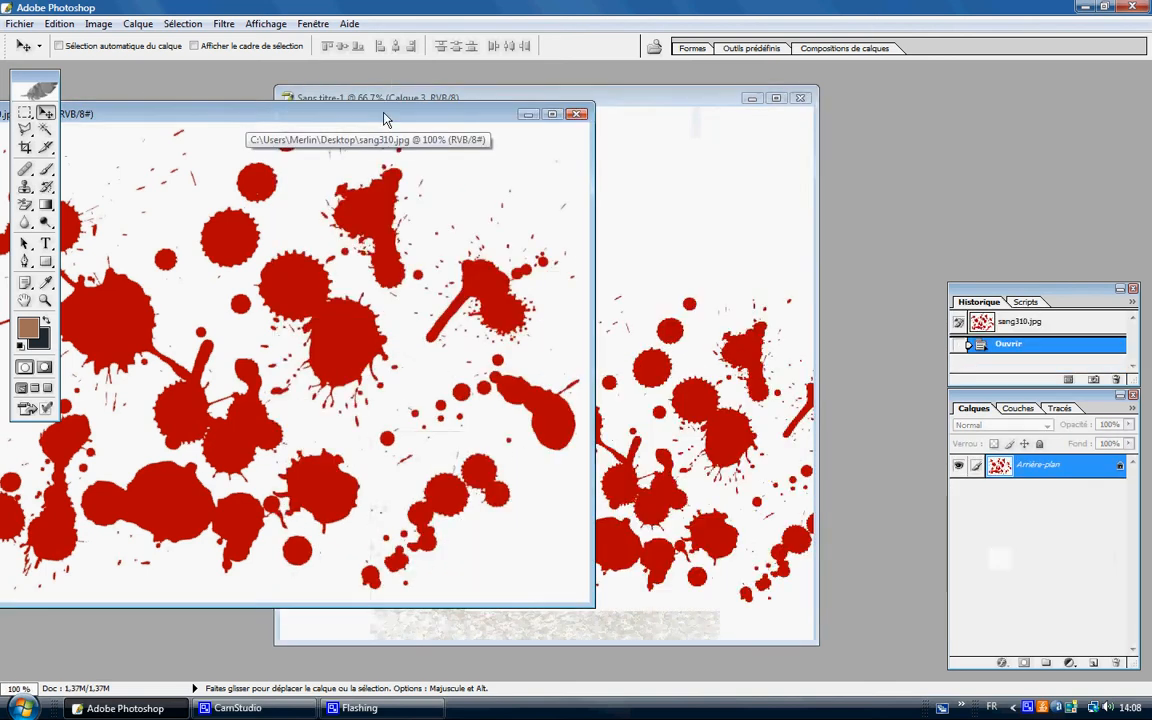
{"action": "left_click", "coordinate": [579, 113]}
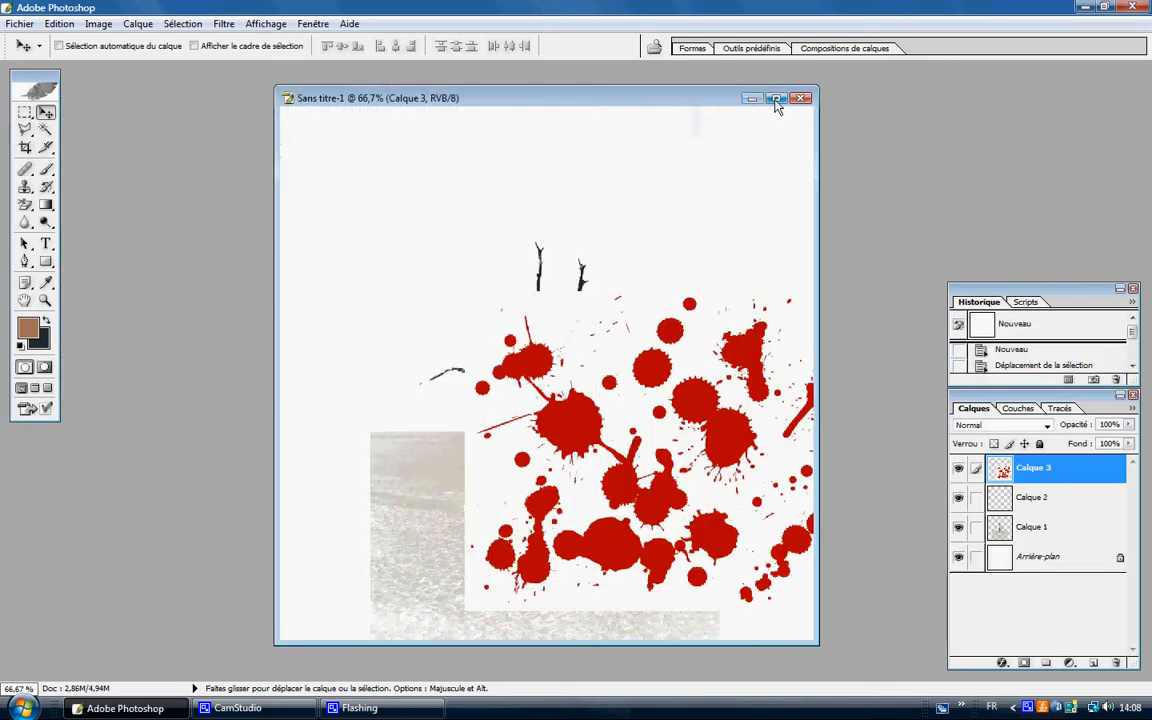
Step: Maximize the composition's window and move the splatter layer over the tree, roughly centred across the canvas
{"action": "left_click", "coordinate": [776, 98]}
{"action": "left_click_drag", "start_coordinate": [636, 371], "coordinate": [516, 320]}
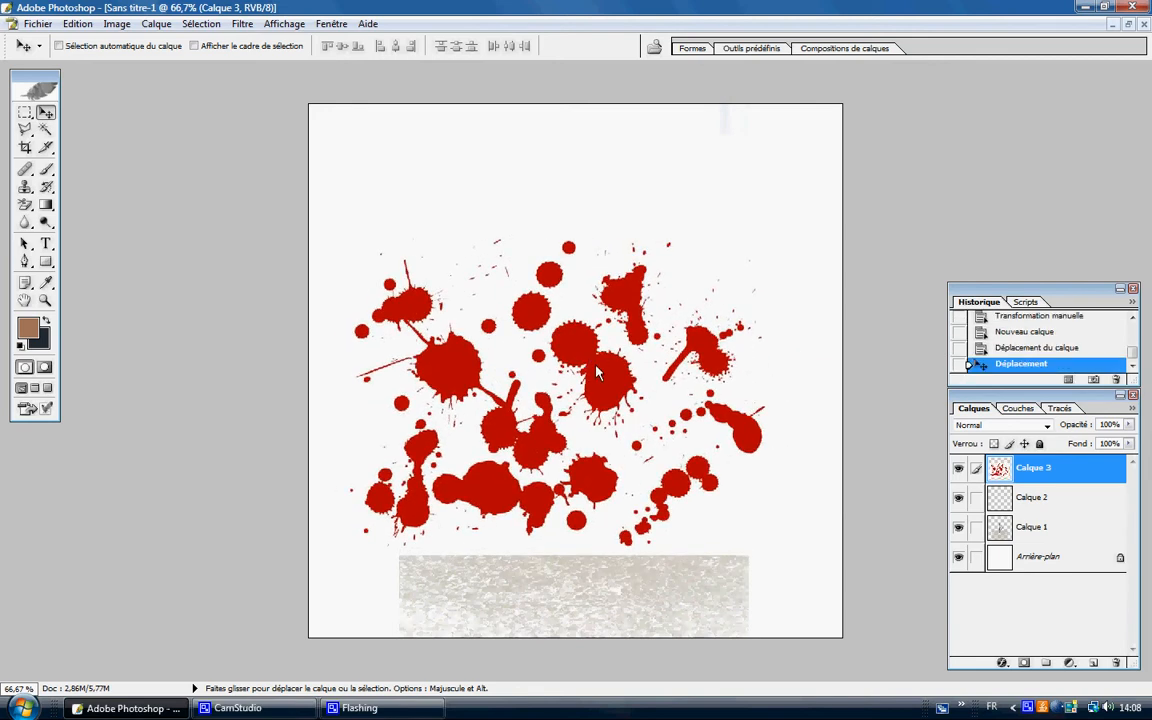
{"action": "left_click_drag", "start_coordinate": [596, 371], "coordinate": [579, 343]}
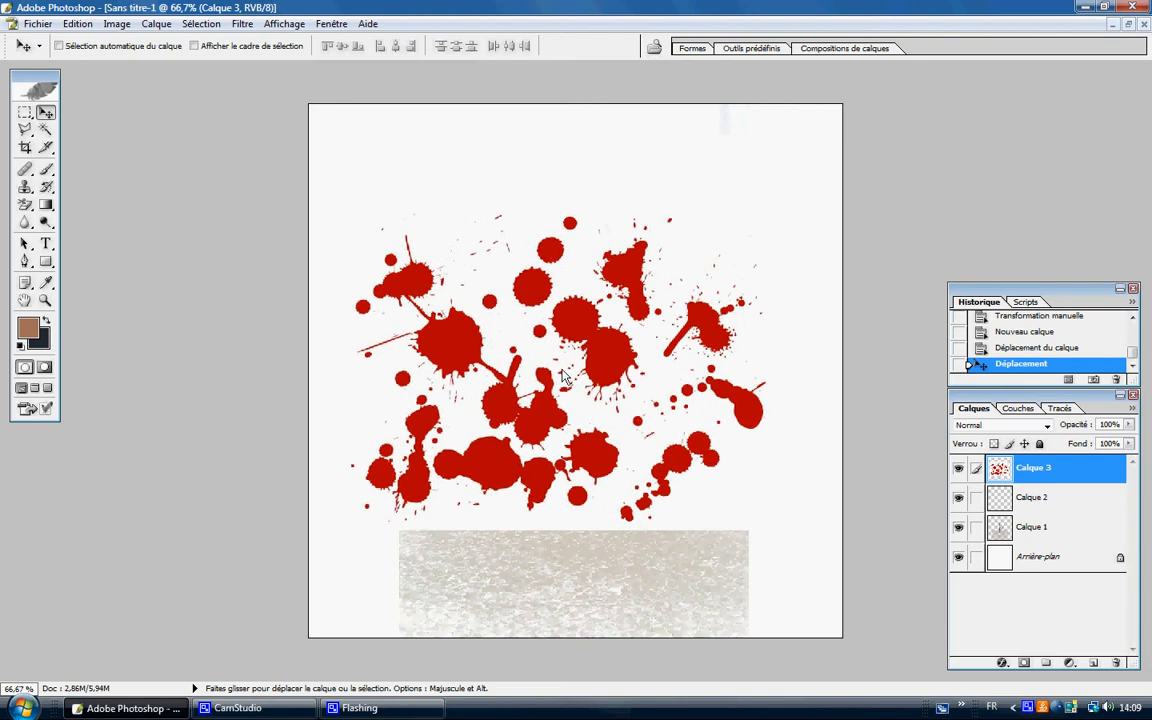
Step: Try blend modes from Produit onward on the splatter layer, settle on Exclusion, and shift the layer slightly downward
{"action": "left_click", "coordinate": [997, 428]}
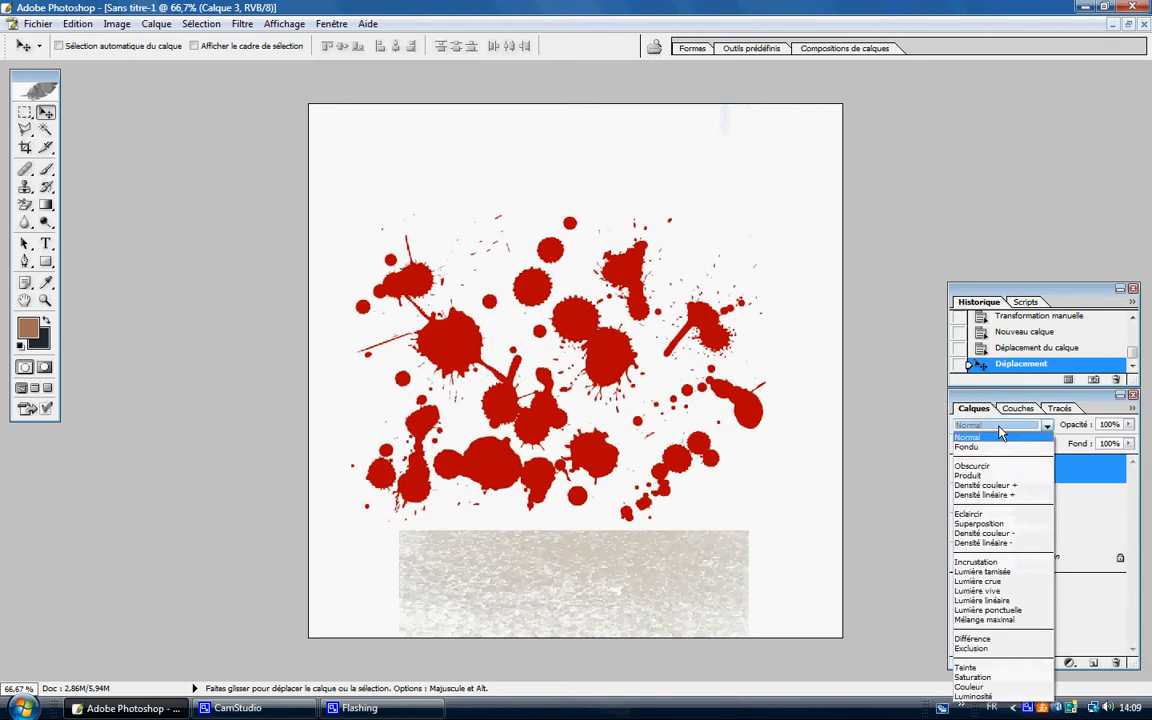
{"action": "left_click", "coordinate": [997, 476]}
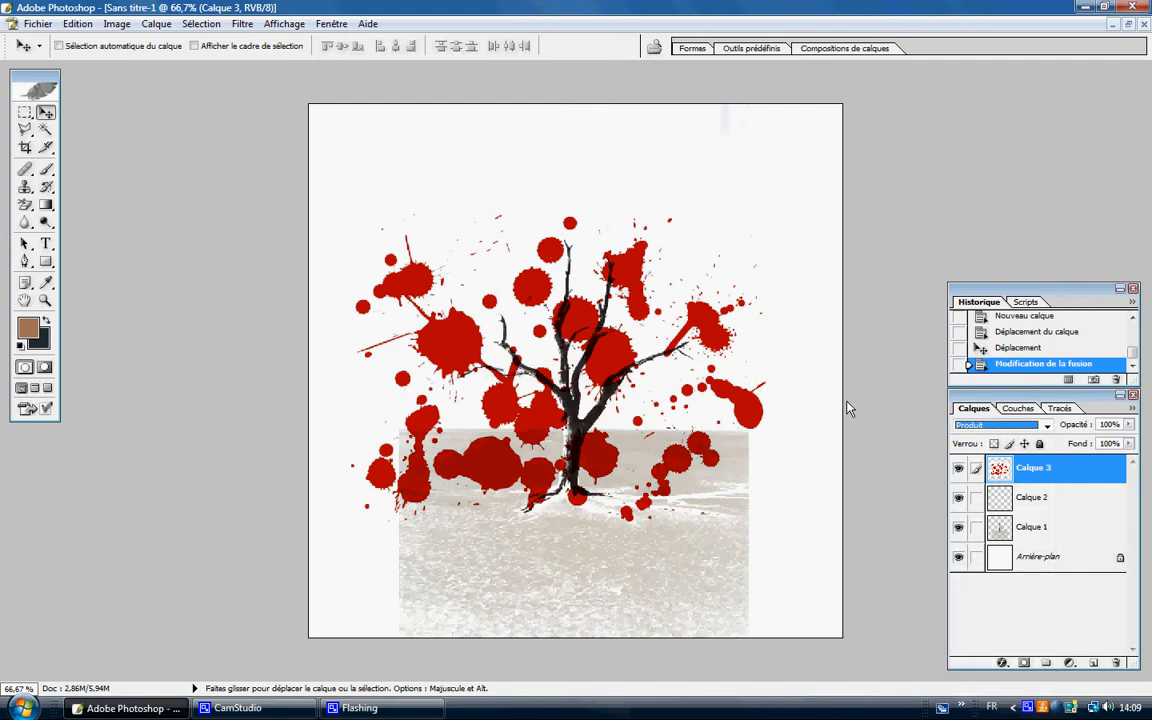
{"action": "key", "text": "Down"}
{"action": "key", "text": "Down"}
{"action": "key", "text": "Down"}
{"action": "key", "text": "Down"}
{"action": "key", "text": "Down"}
{"action": "key", "text": "Down"}
{"action": "key", "text": "Down"}
{"action": "key", "text": "Down"}
{"action": "key", "text": "Down"}
{"action": "key", "text": "Down"}
{"action": "key", "text": "Down"}
{"action": "key", "text": "Down"}
{"action": "key", "text": "Down"}
{"action": "key", "text": "Down"}
{"action": "key", "text": "Down"}
{"action": "key", "text": "Down"}
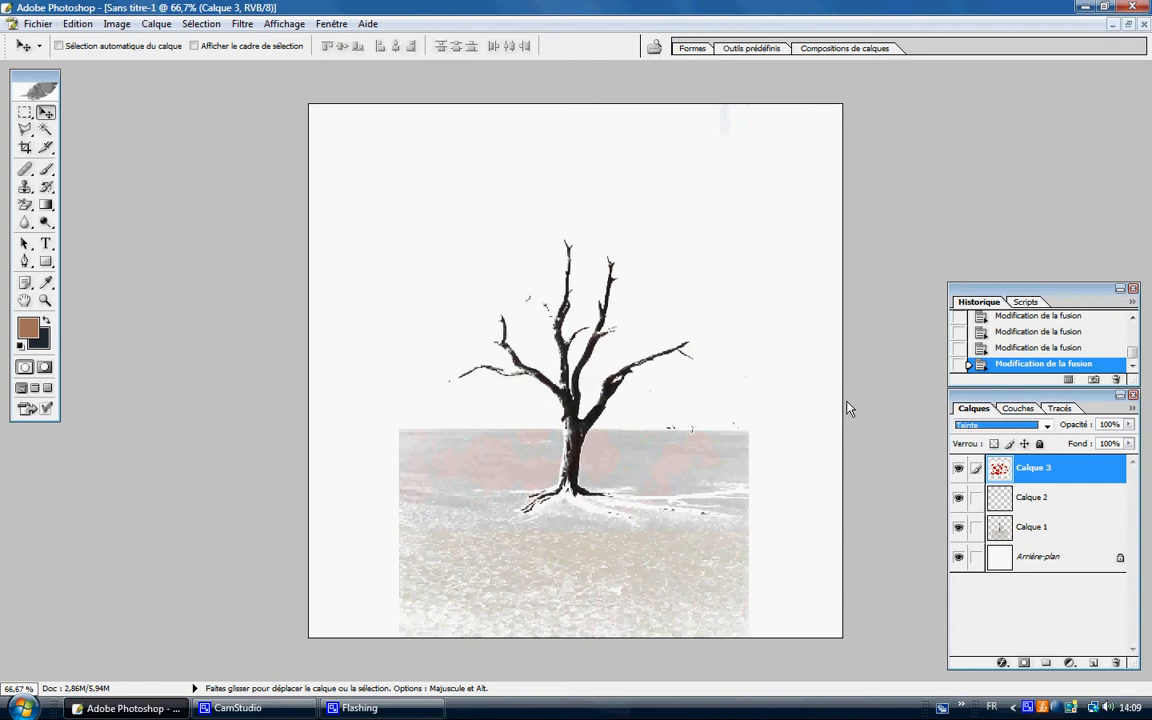
{"action": "key", "text": "Up"}
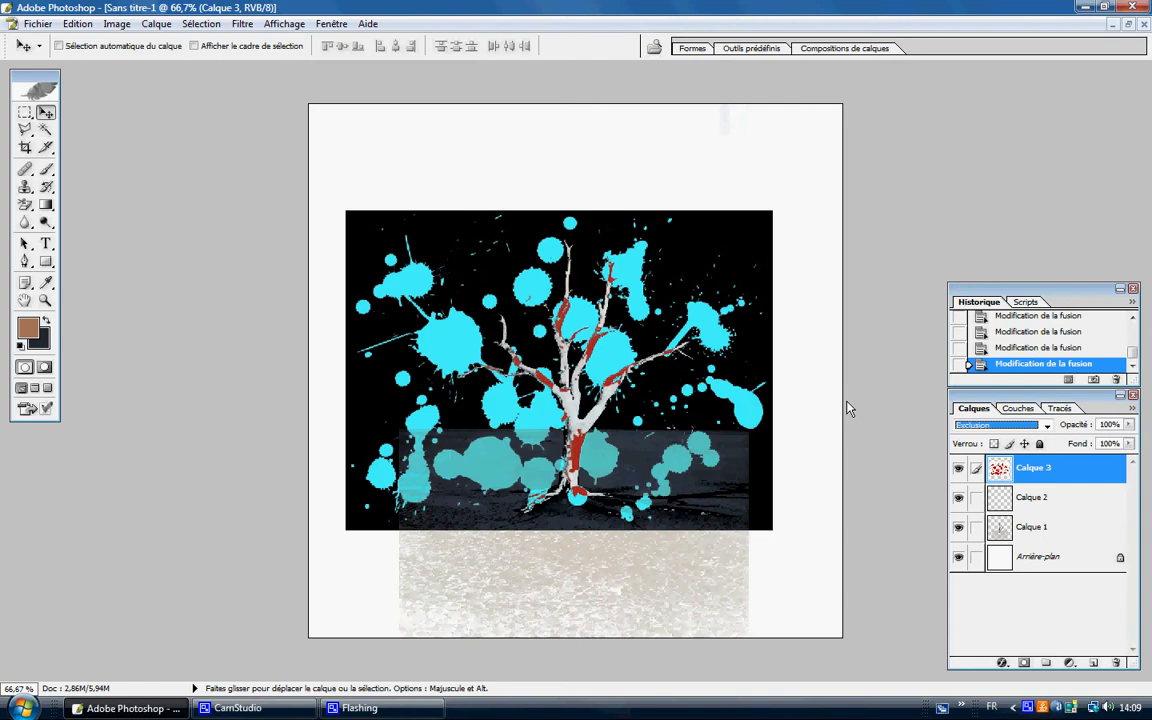
{"action": "left_click_drag", "start_coordinate": [583, 425], "coordinate": [580, 442]}
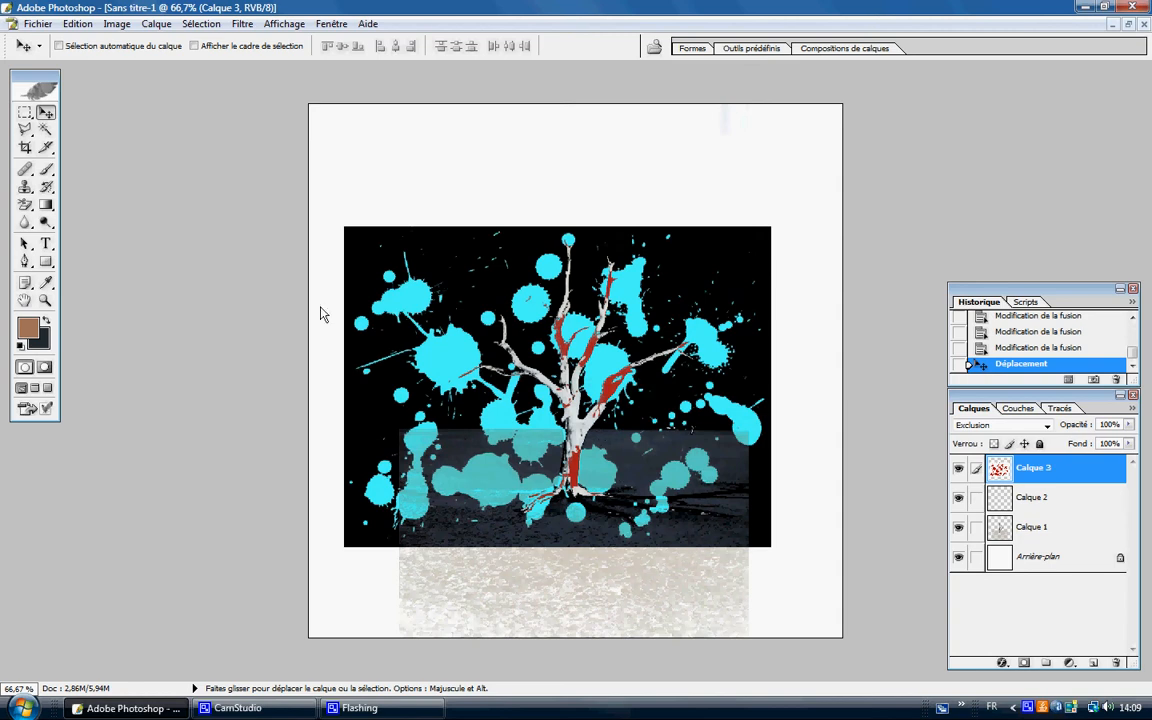
Step: Free-transform the tree layer, stretching its width to 122% to match the splatter image's side edges, and apply the transformation
{"action": "left_click", "coordinate": [978, 521]}
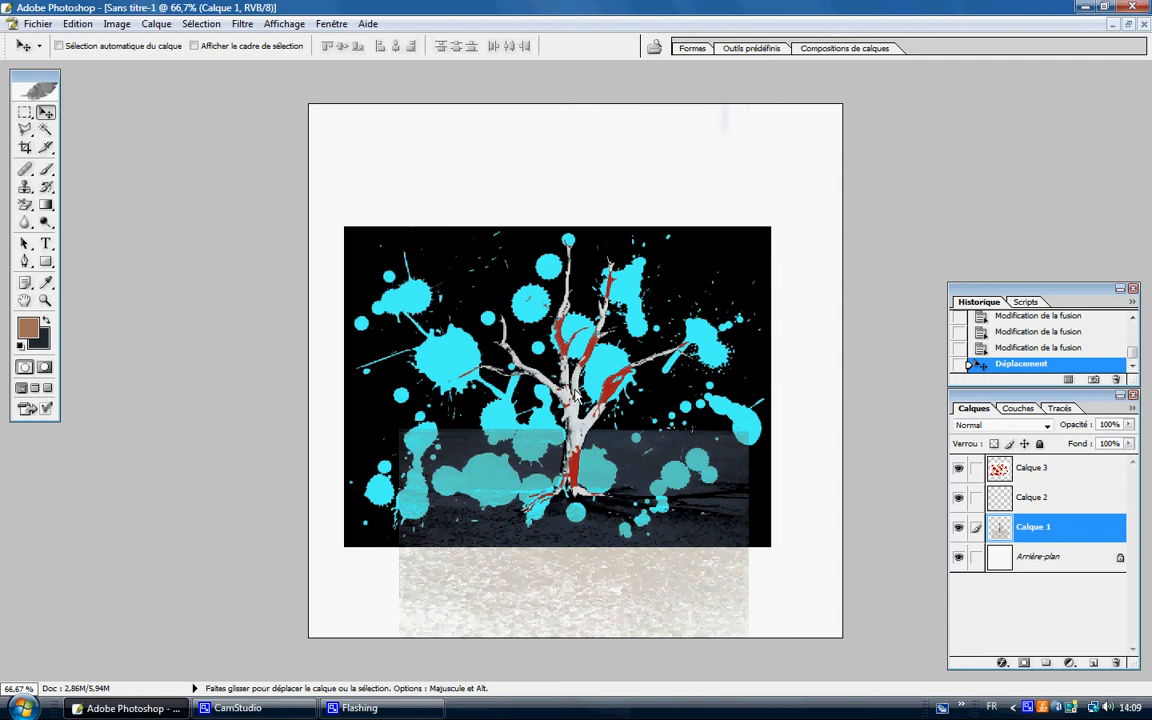
{"action": "key", "text": "ctrl+t"}
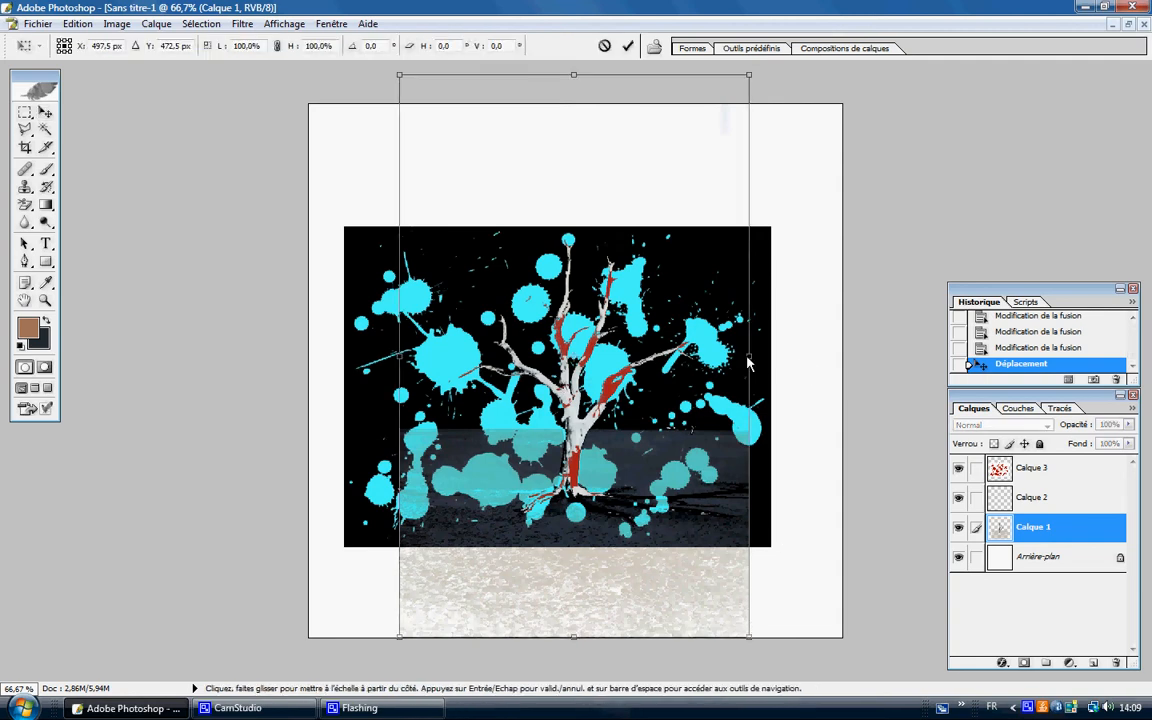
{"action": "left_click_drag", "start_coordinate": [749, 362], "coordinate": [770, 356]}
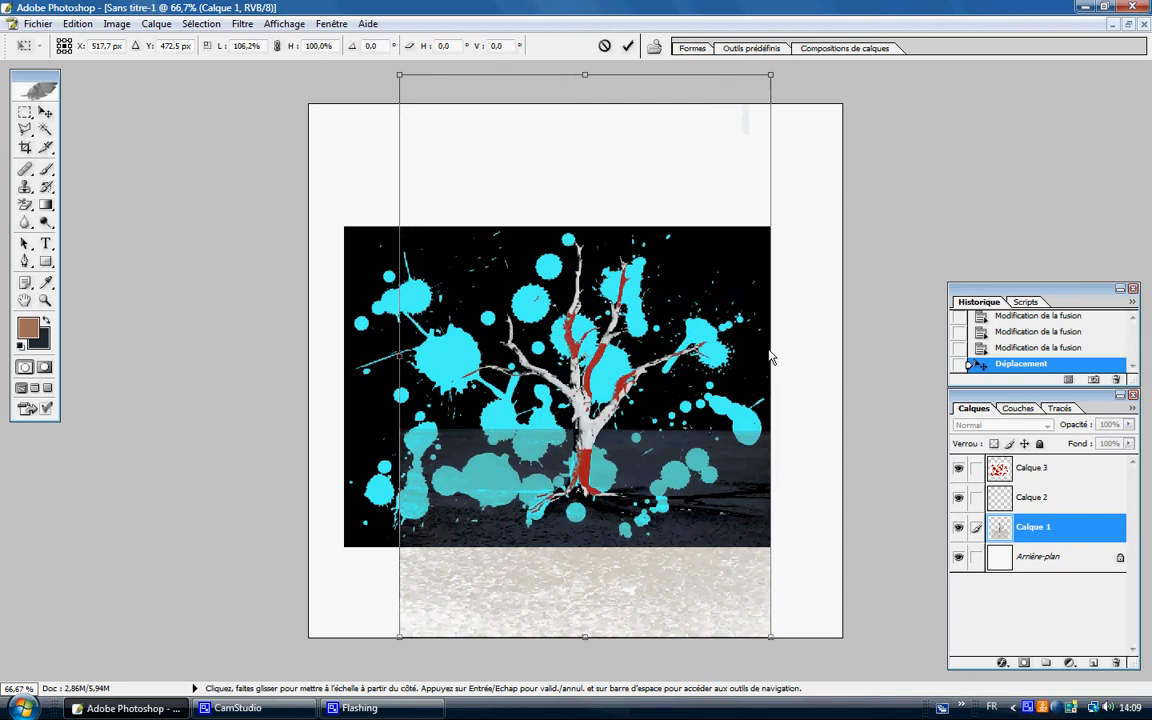
{"action": "left_click_drag", "start_coordinate": [400, 356], "coordinate": [348, 357]}
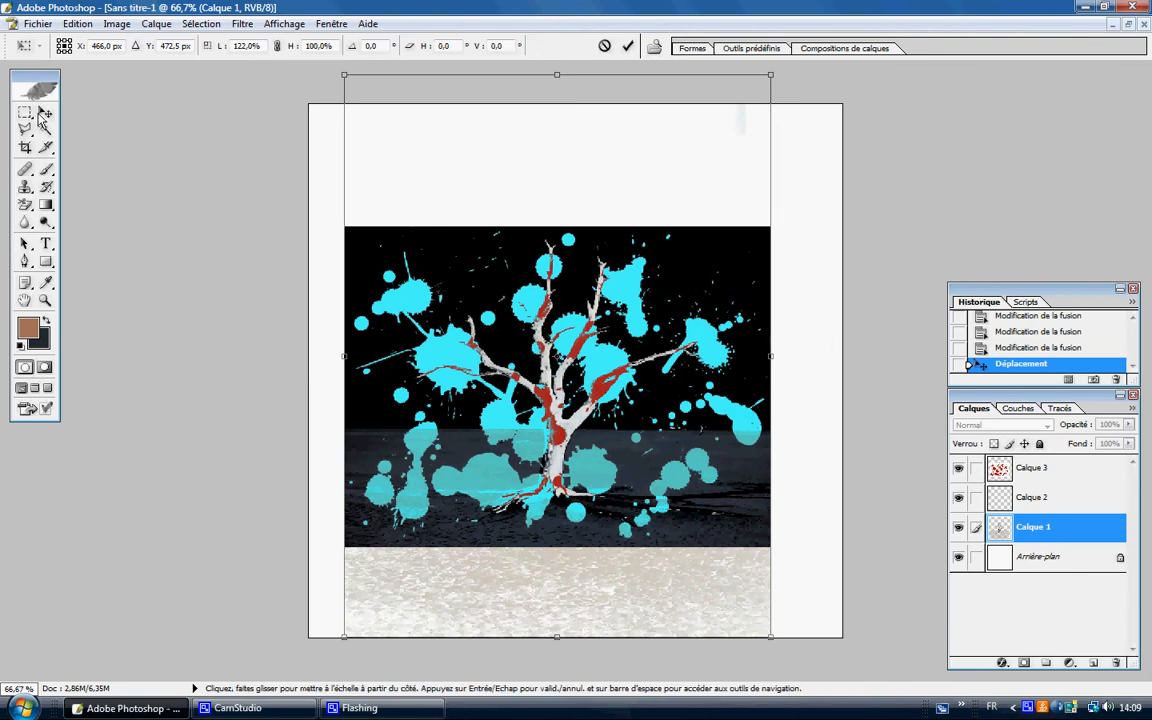
{"action": "left_click", "coordinate": [45, 112]}
{"action": "left_click", "coordinate": [499, 272]}
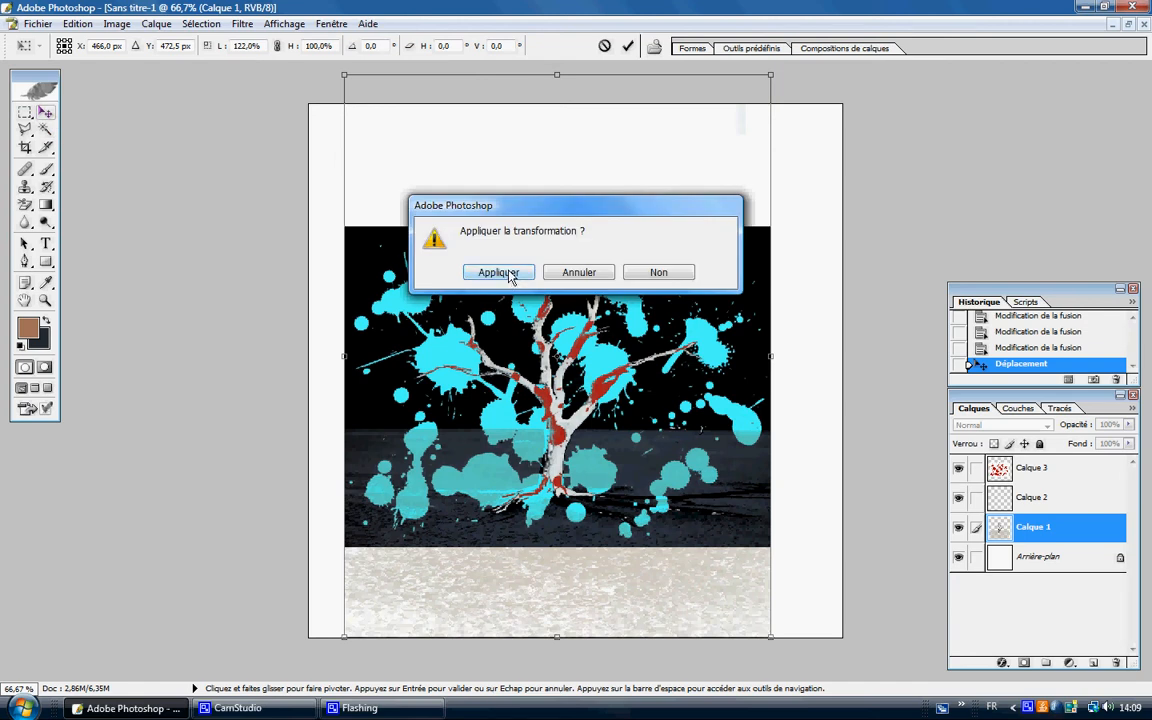
Step: Add an empty layer above the splatter layer and open statue_finale2.jpg from the desktop
{"action": "left_click", "coordinate": [1003, 476]}
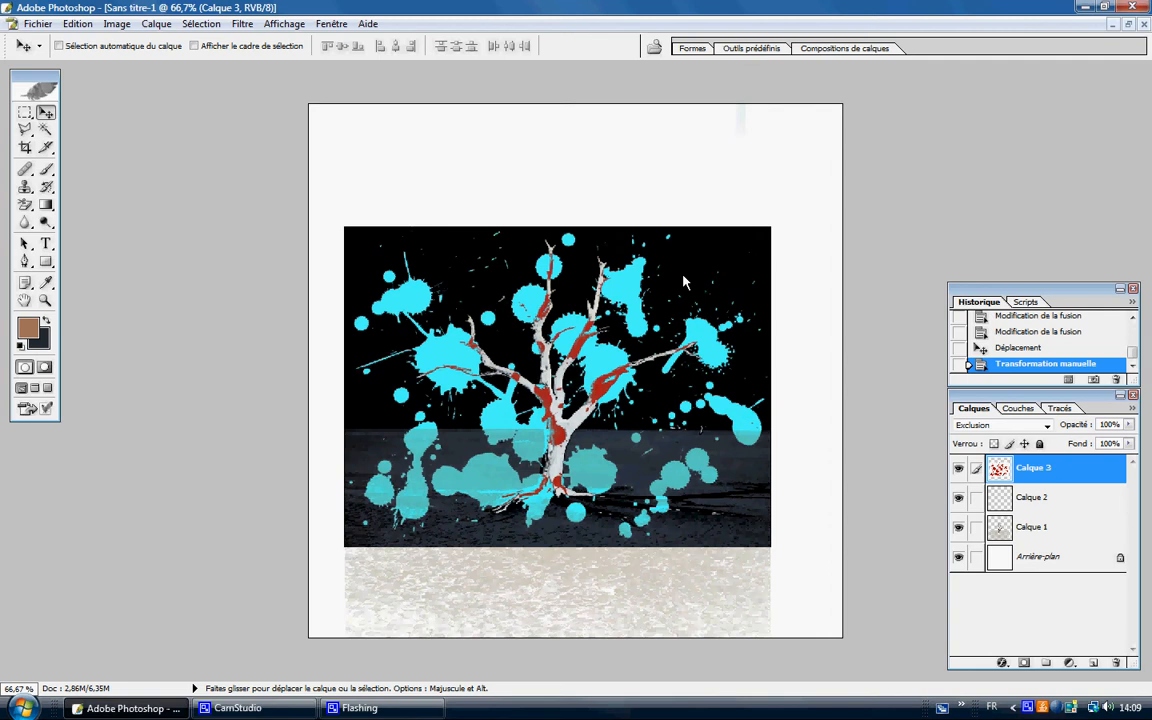
{"action": "left_click", "coordinate": [1094, 664]}
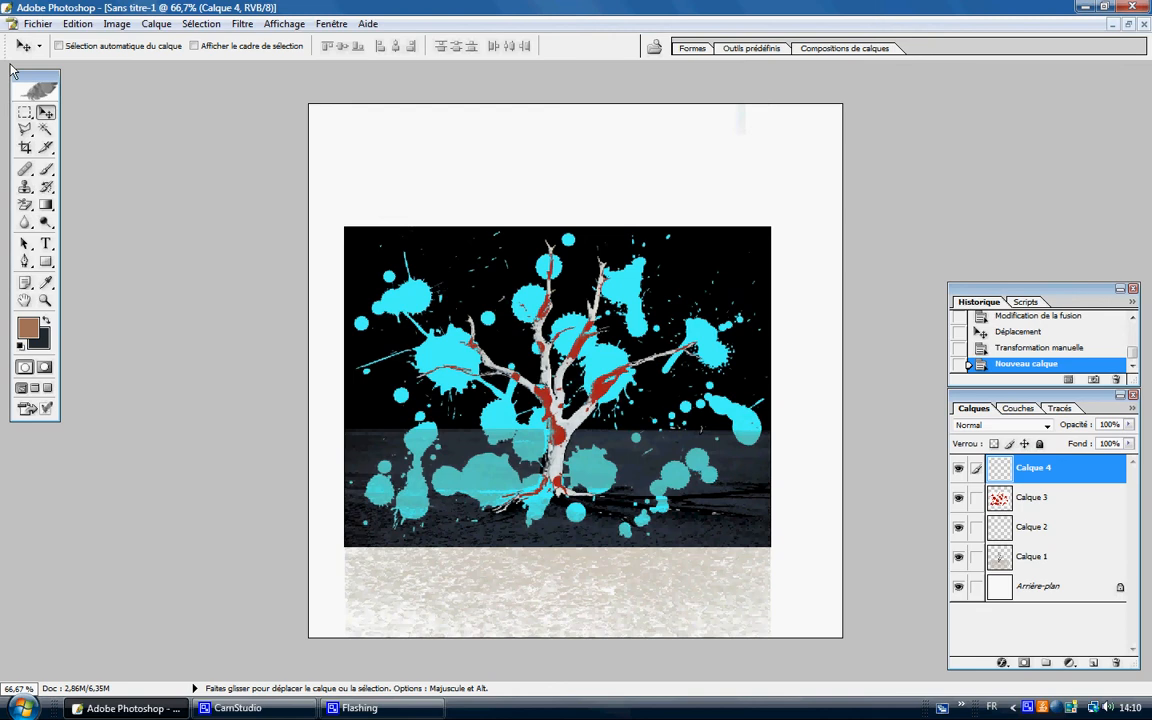
{"action": "left_click", "coordinate": [37, 23]}
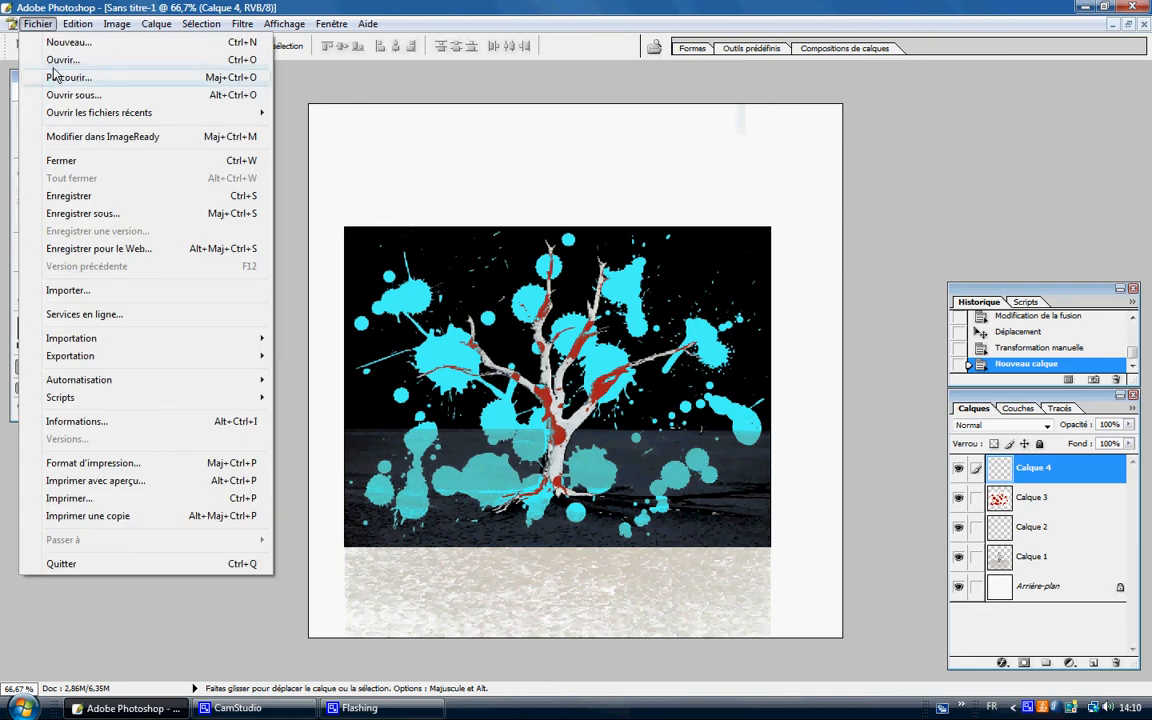
{"action": "left_click", "coordinate": [60, 60]}
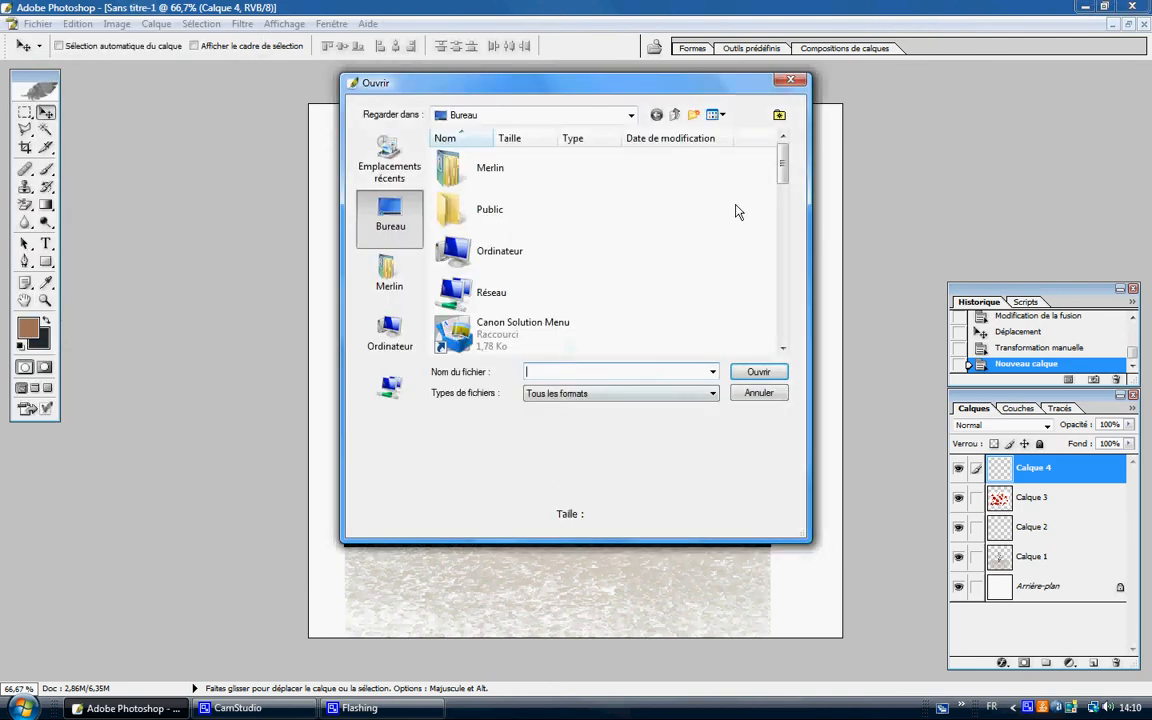
{"action": "left_click_drag", "start_coordinate": [782, 165], "coordinate": [782, 321]}
{"action": "double_click", "coordinate": [500, 345]}
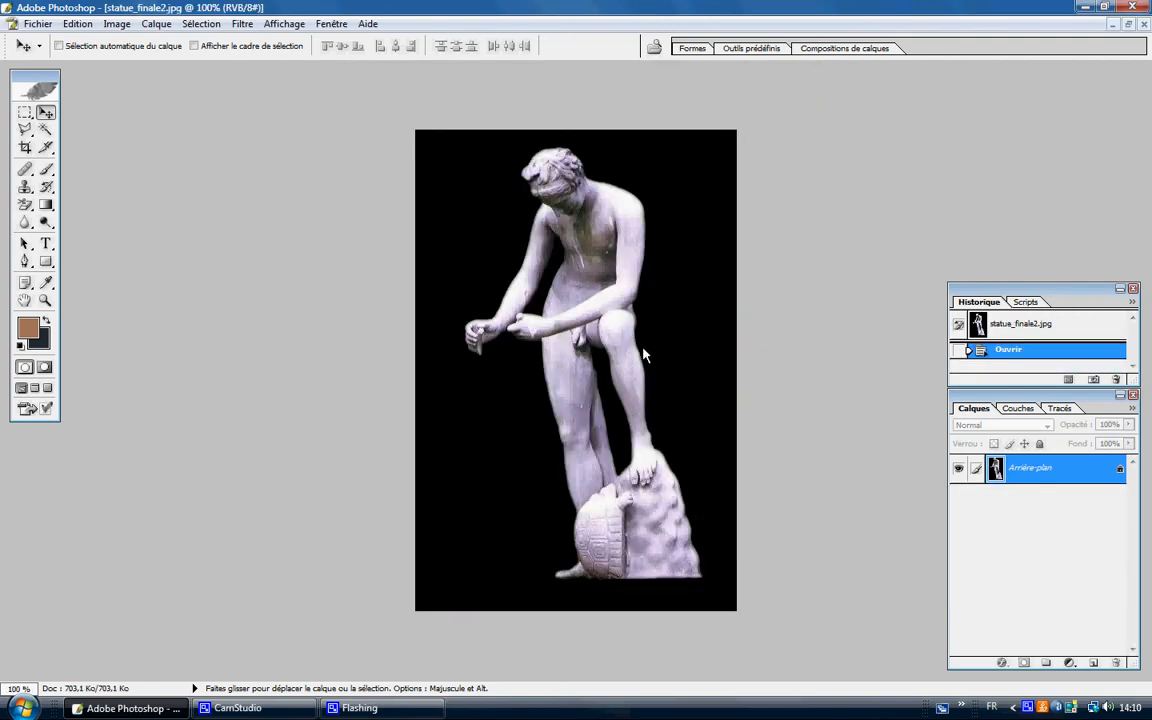
Step: Show statue_finale2.jpg in a floating window and erase the black background around the statue's head with the 180-pixel Background Eraser
{"action": "left_click", "coordinate": [1129, 24]}
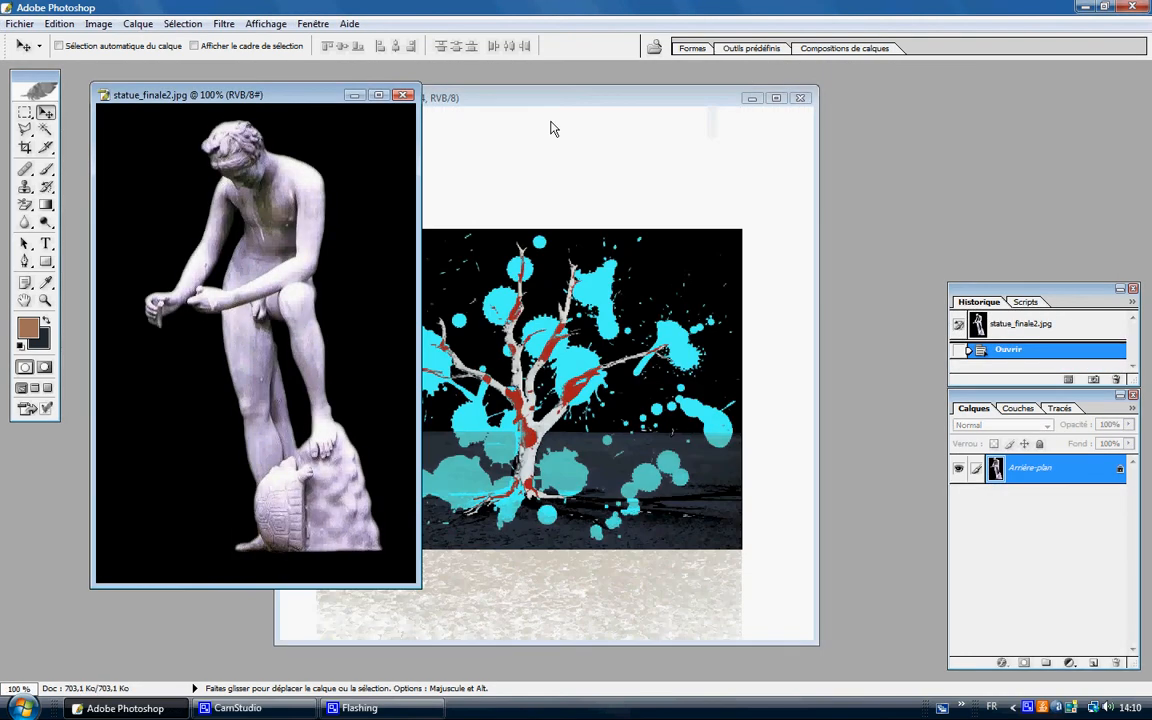
{"action": "left_click_drag", "start_coordinate": [277, 95], "coordinate": [292, 92]}
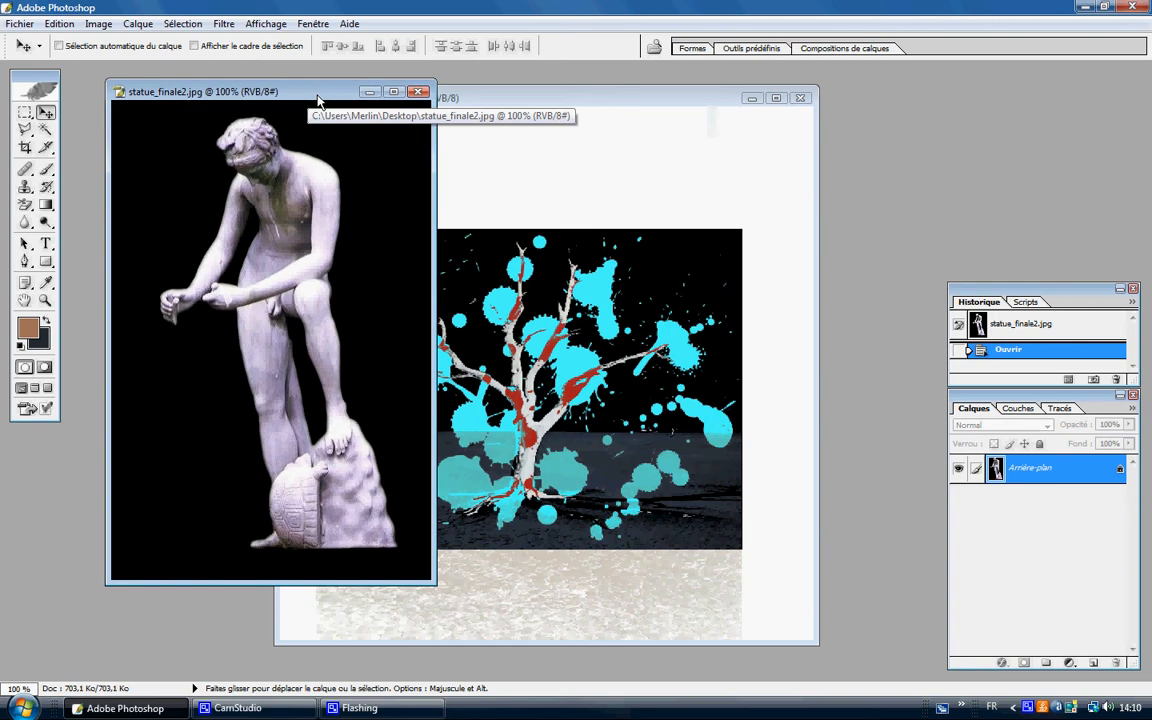
{"action": "left_click", "coordinate": [30, 206]}
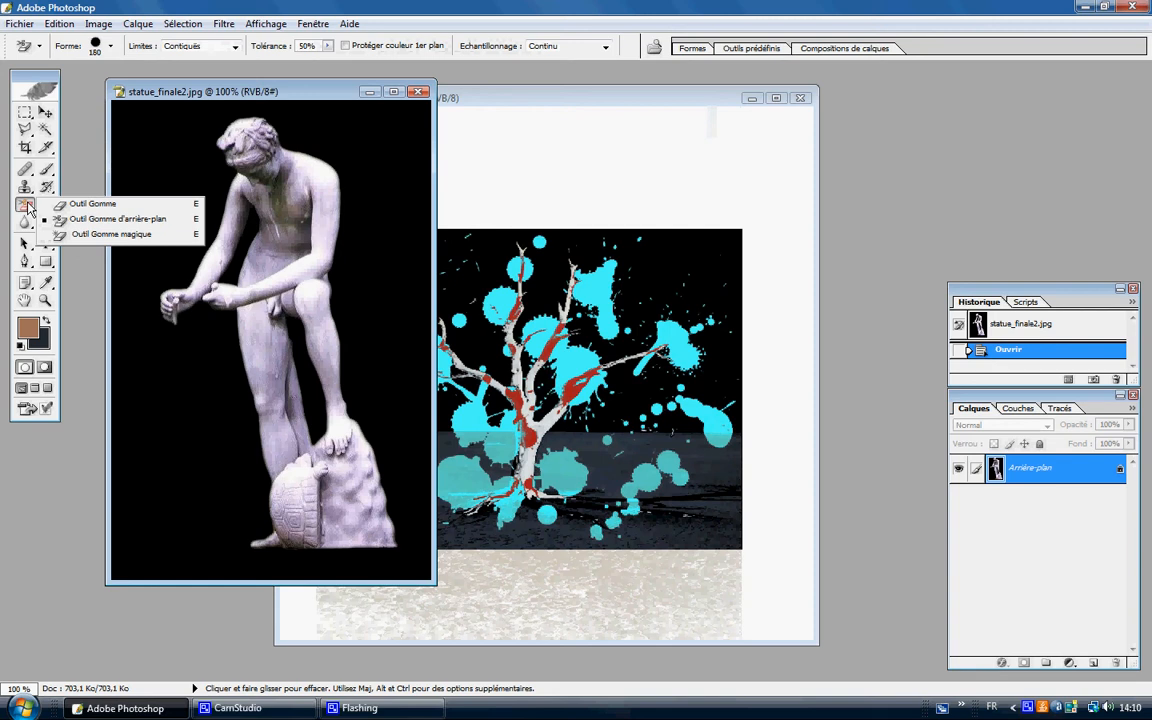
{"action": "left_click", "coordinate": [86, 226]}
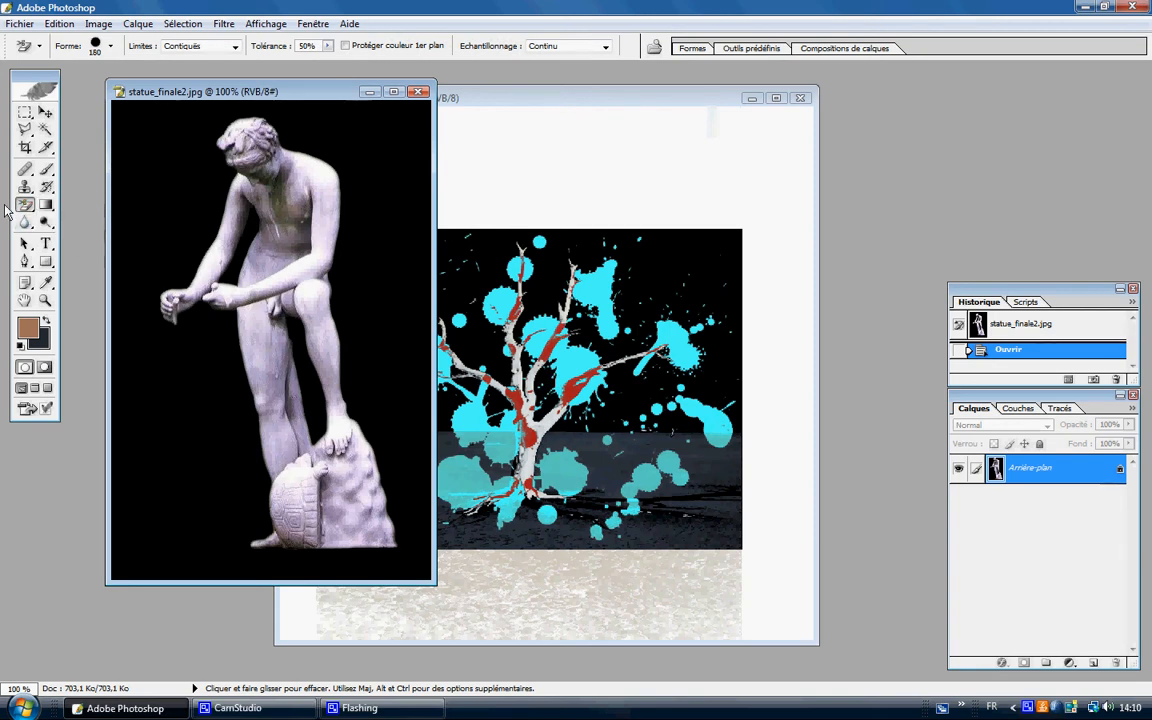
{"action": "left_click", "coordinate": [160, 145]}
{"action": "left_click", "coordinate": [332, 113]}
{"action": "left_click", "coordinate": [232, 113]}
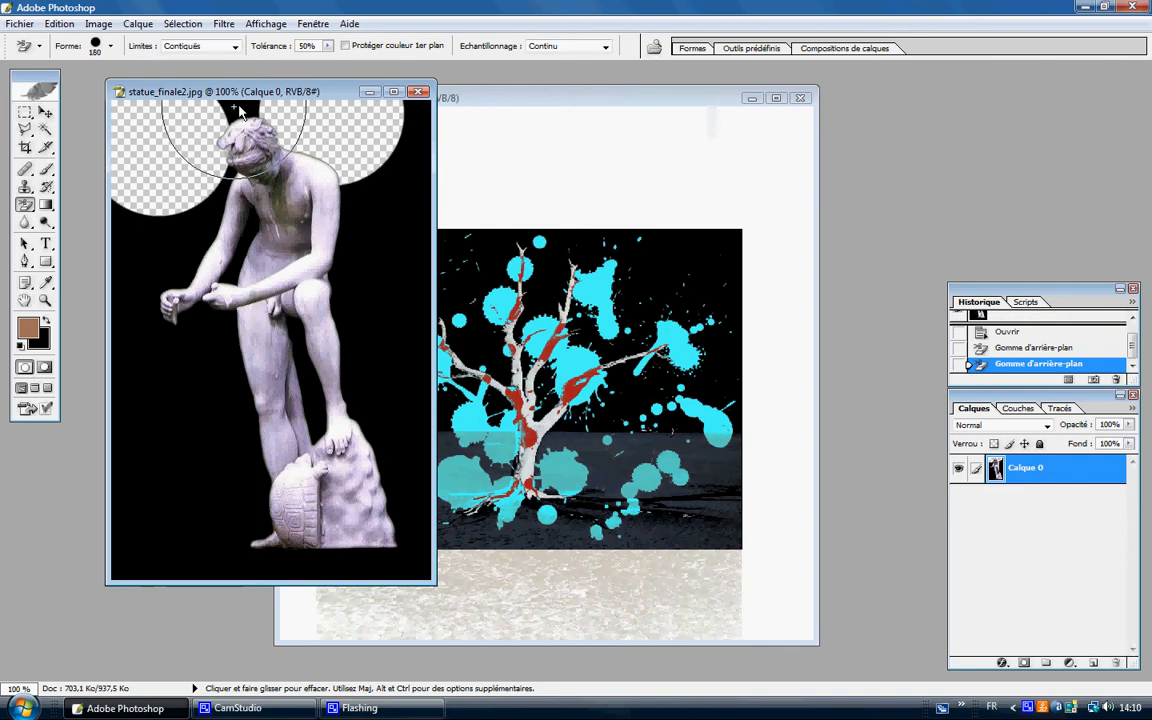
Step: Erase the black background to the right of the statue, from its shoulder down past the rock, with the 180-pixel Background Eraser
{"action": "left_click", "coordinate": [244, 246]}
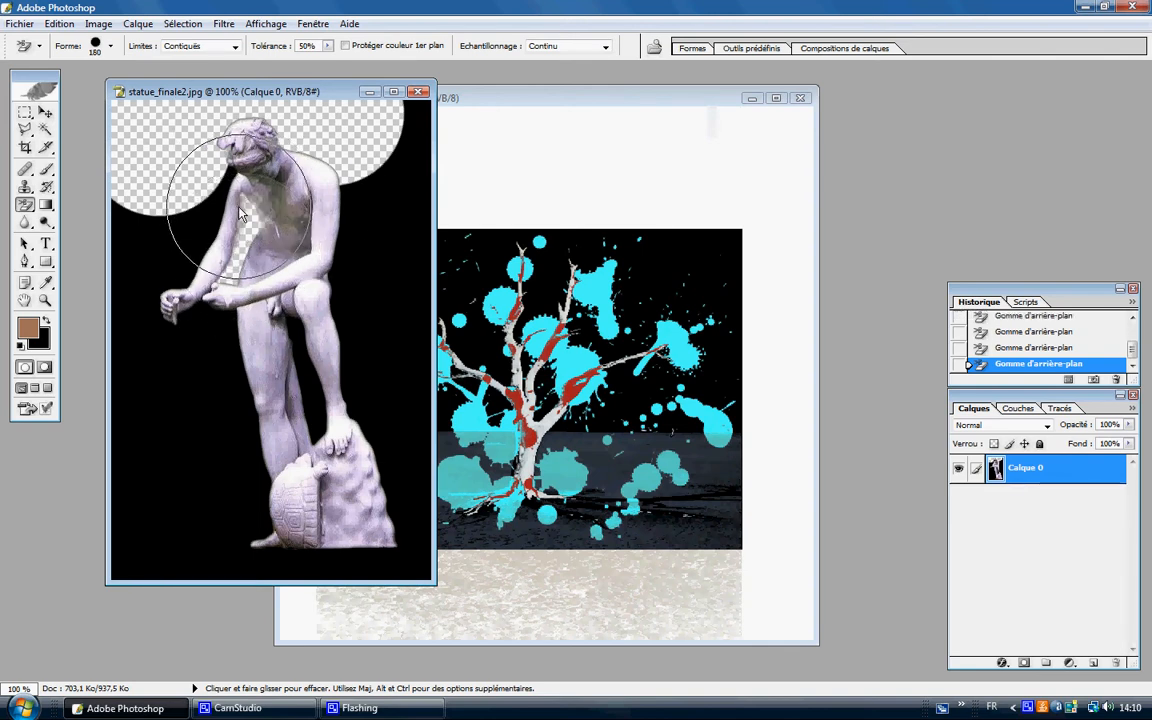
{"action": "key", "text": "ctrl+z"}
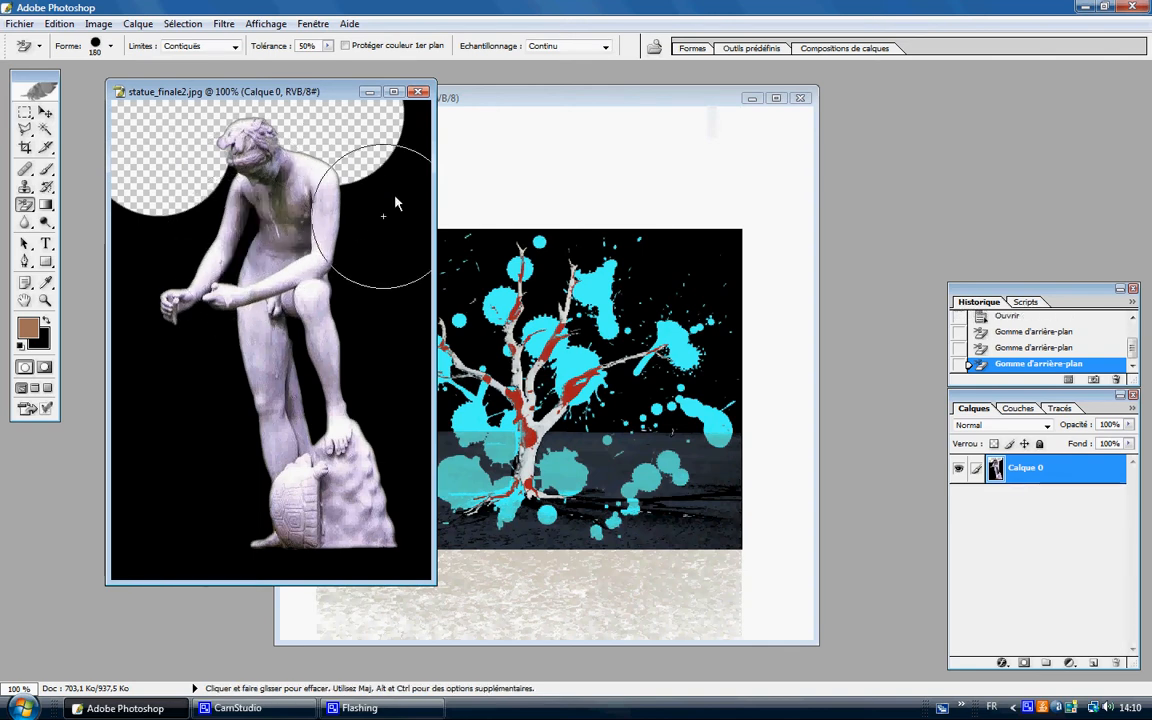
{"action": "left_click", "coordinate": [395, 170]}
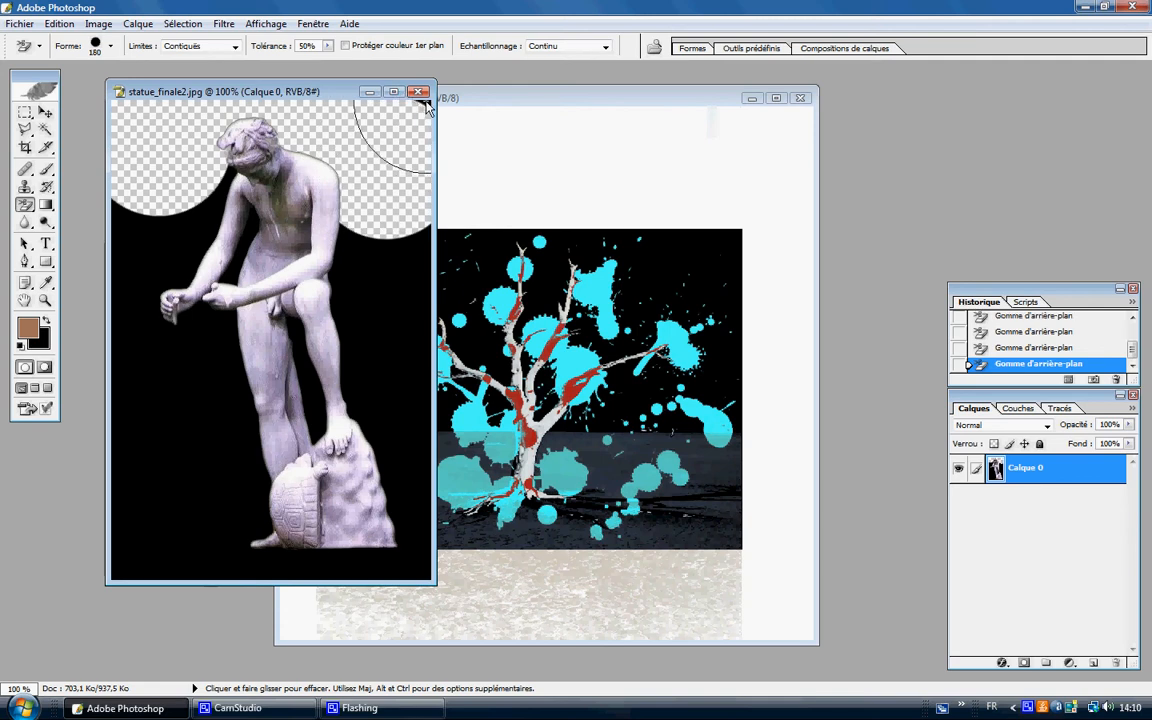
{"action": "left_click", "coordinate": [391, 285]}
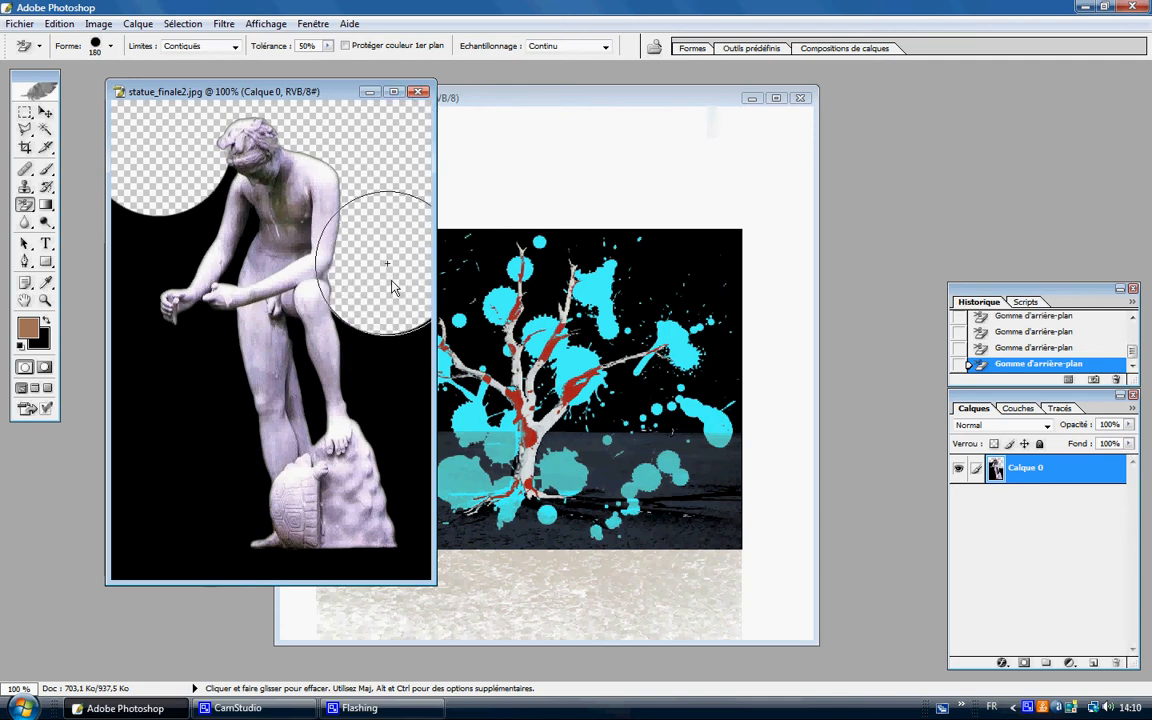
{"action": "left_click", "coordinate": [367, 350]}
{"action": "mouse_move", "coordinate": [367, 350]}
{"action": "left_mouse_down"}
{"action": "mouse_move", "coordinate": [348, 323]}
{"action": "mouse_move", "coordinate": [380, 340]}
{"action": "mouse_move", "coordinate": [430, 330]}
{"action": "left_mouse_up"}
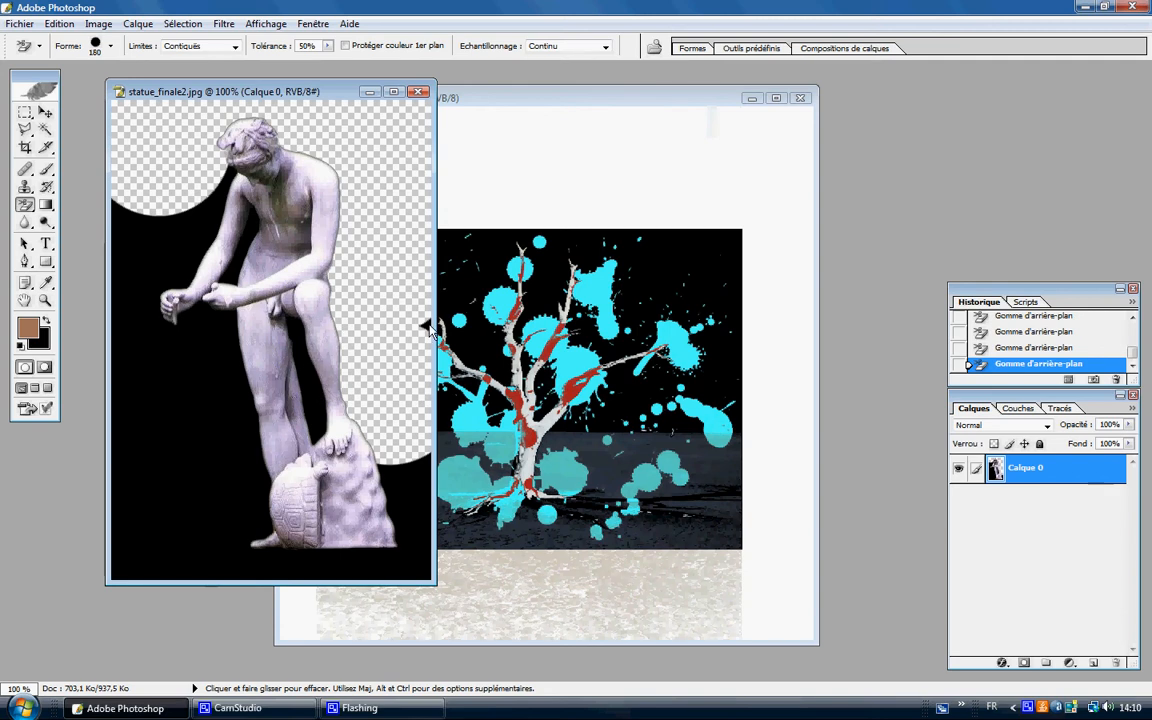
{"action": "left_click", "coordinate": [422, 464]}
{"action": "mouse_move", "coordinate": [418, 547]}
{"action": "left_mouse_down"}
{"action": "mouse_move", "coordinate": [411, 568]}
{"action": "mouse_move", "coordinate": [280, 540]}
{"action": "mouse_move", "coordinate": [240, 575]}
{"action": "mouse_move", "coordinate": [202, 575]}
{"action": "left_mouse_up"}
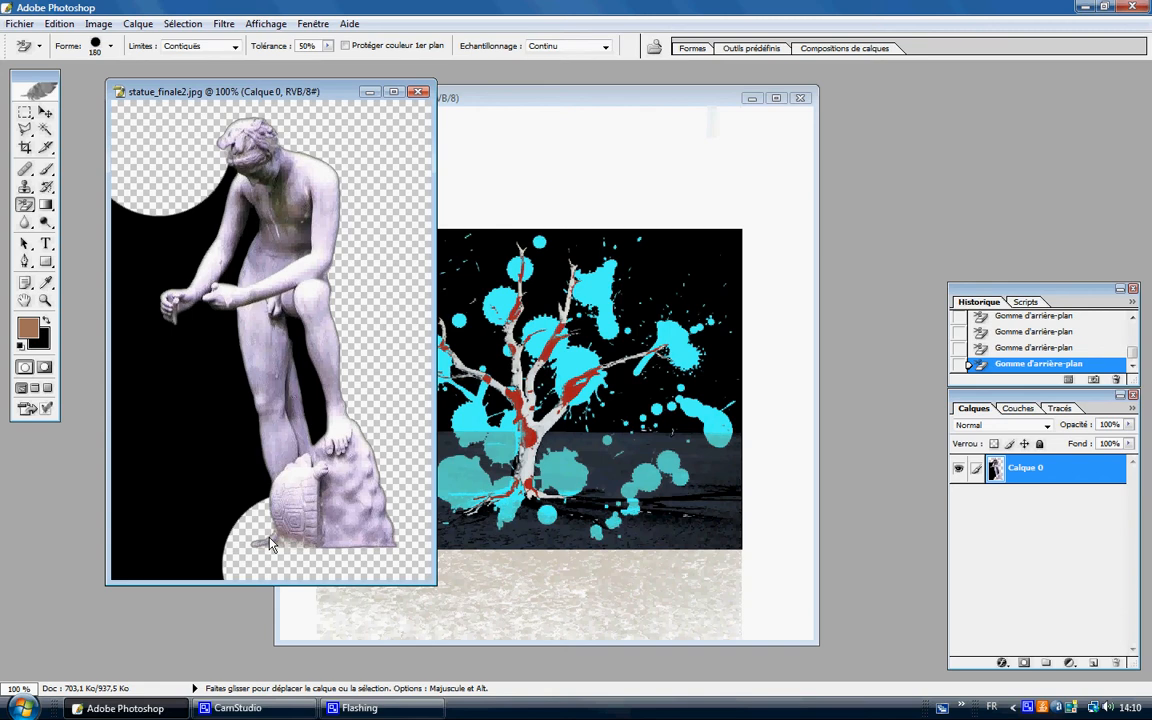
Step: Erase the black background to the left of the statue, from its base up past the hands and beside the rear leg
{"action": "left_click", "coordinate": [150, 525]}
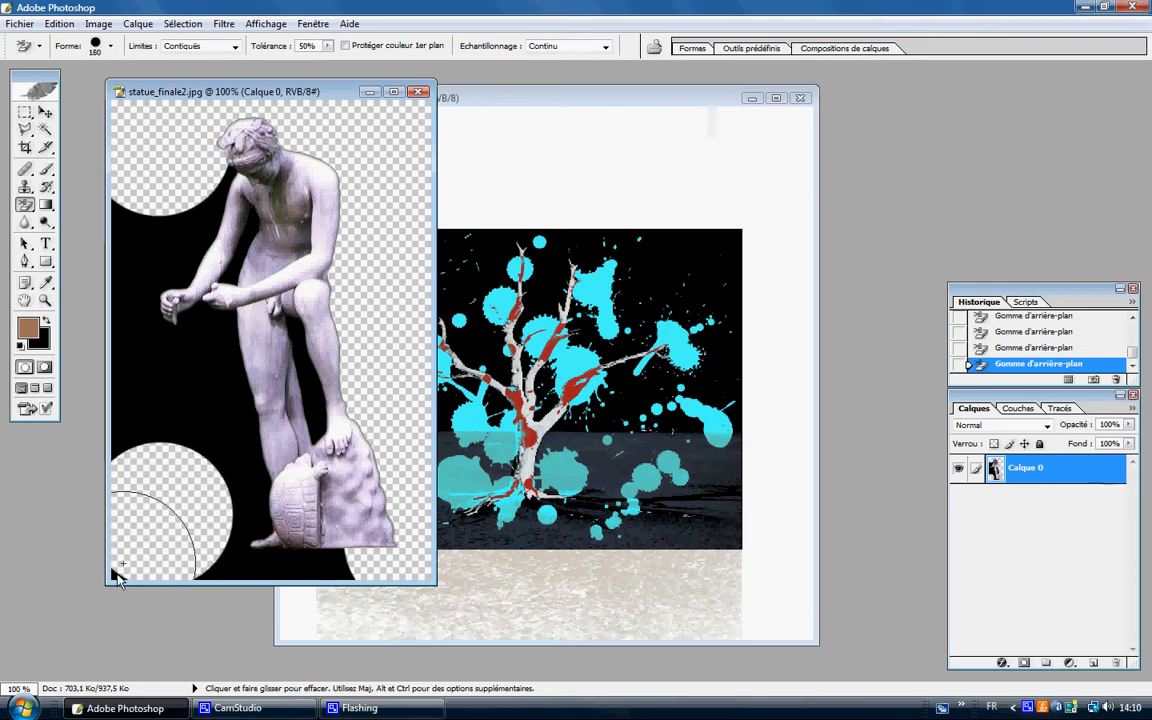
{"action": "left_click", "coordinate": [178, 403]}
{"action": "mouse_move", "coordinate": [140, 381]}
{"action": "left_mouse_down"}
{"action": "mouse_move", "coordinate": [126, 337]}
{"action": "mouse_move", "coordinate": [137, 245]}
{"action": "mouse_move", "coordinate": [187, 234]}
{"action": "mouse_move", "coordinate": [222, 195]}
{"action": "left_mouse_up"}
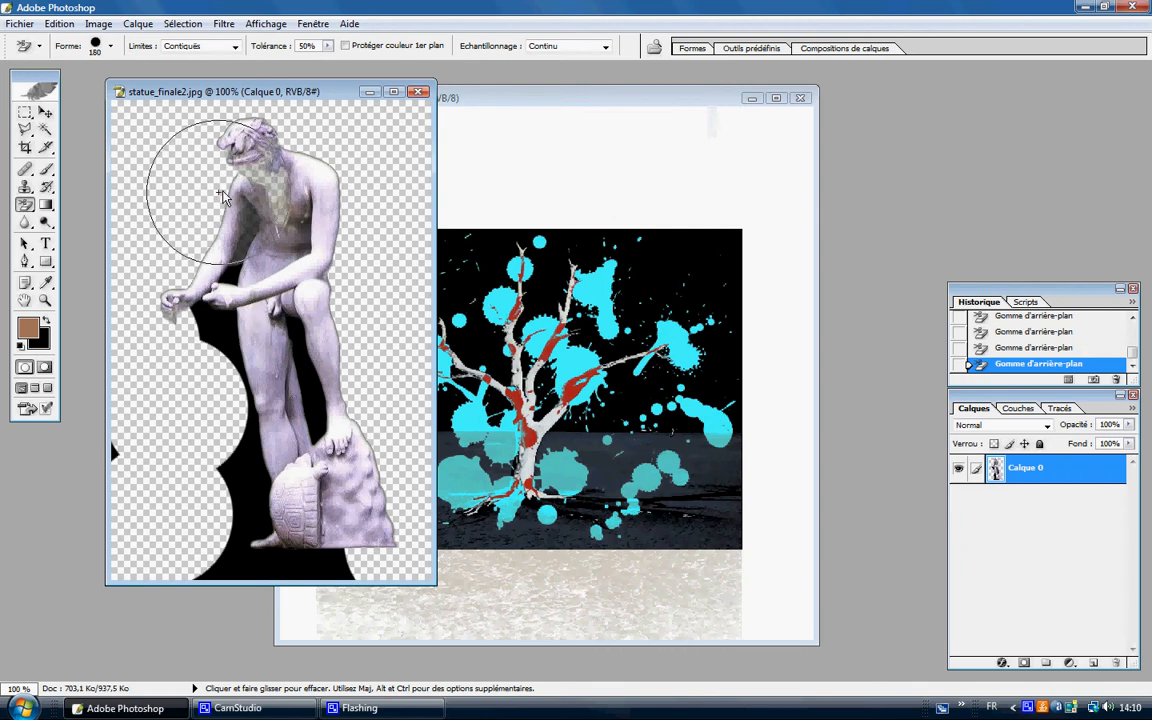
{"action": "key", "text": "ctrl+z"}
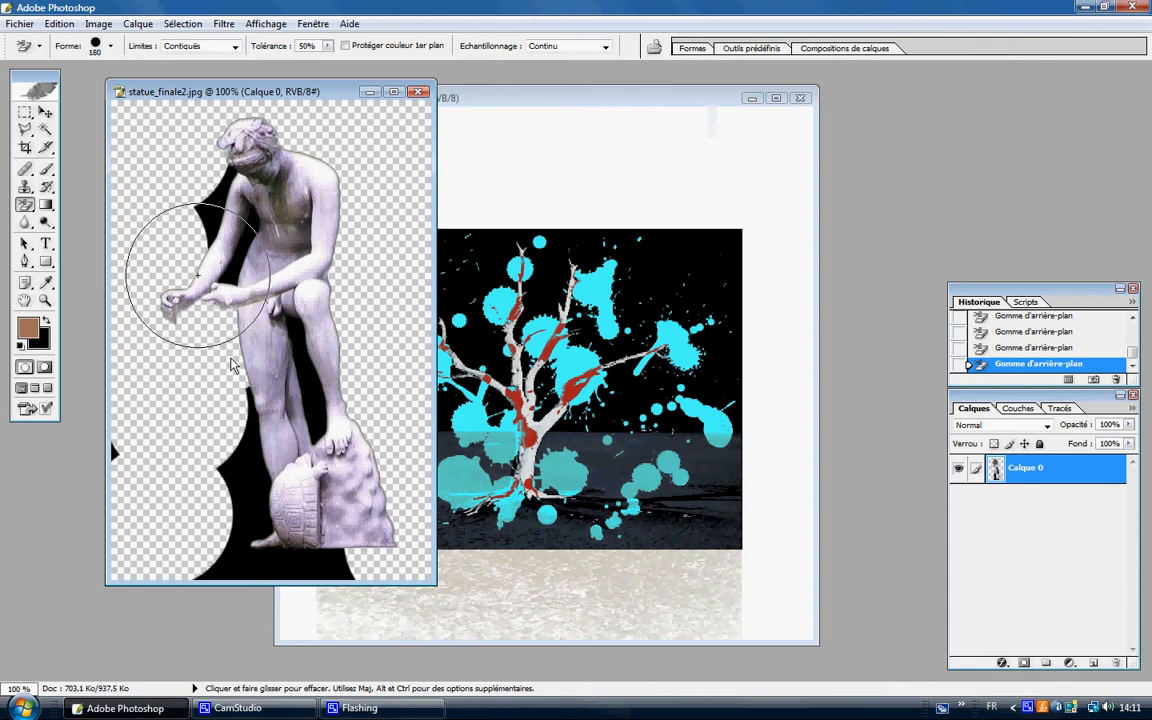
{"action": "left_click", "coordinate": [242, 467]}
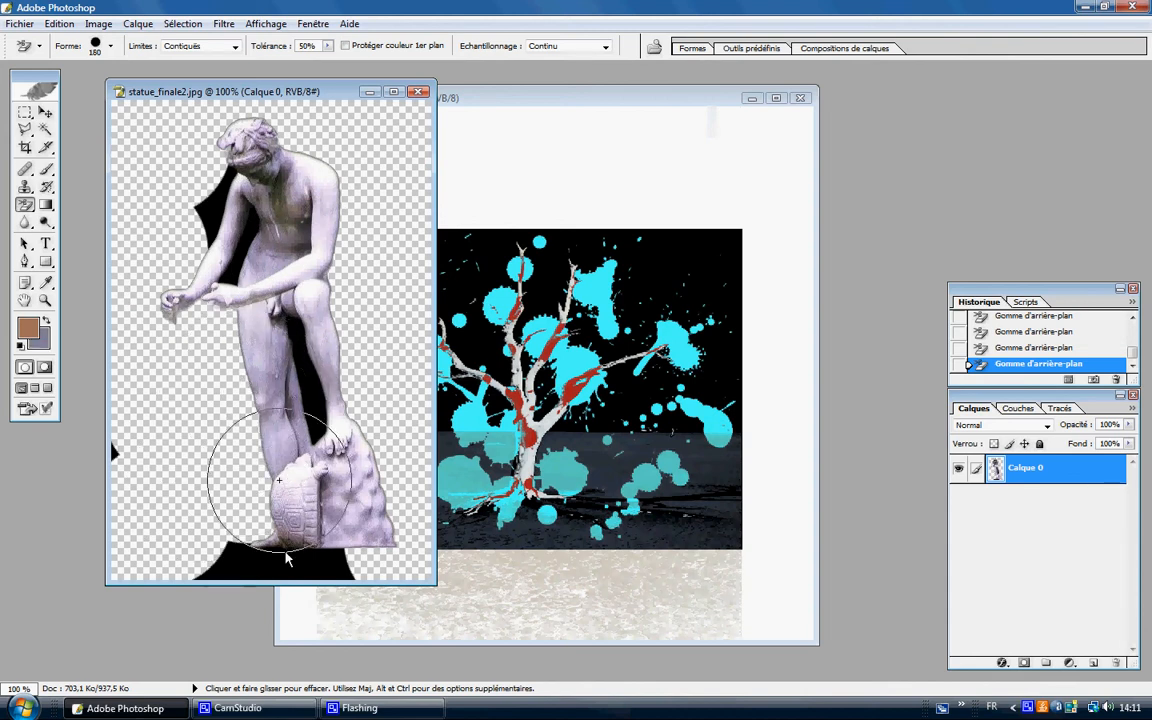
{"action": "mouse_move", "coordinate": [342, 596]}
{"action": "left_mouse_down"}
{"action": "mouse_move", "coordinate": [341, 564]}
{"action": "mouse_move", "coordinate": [376, 552]}
{"action": "left_mouse_up"}
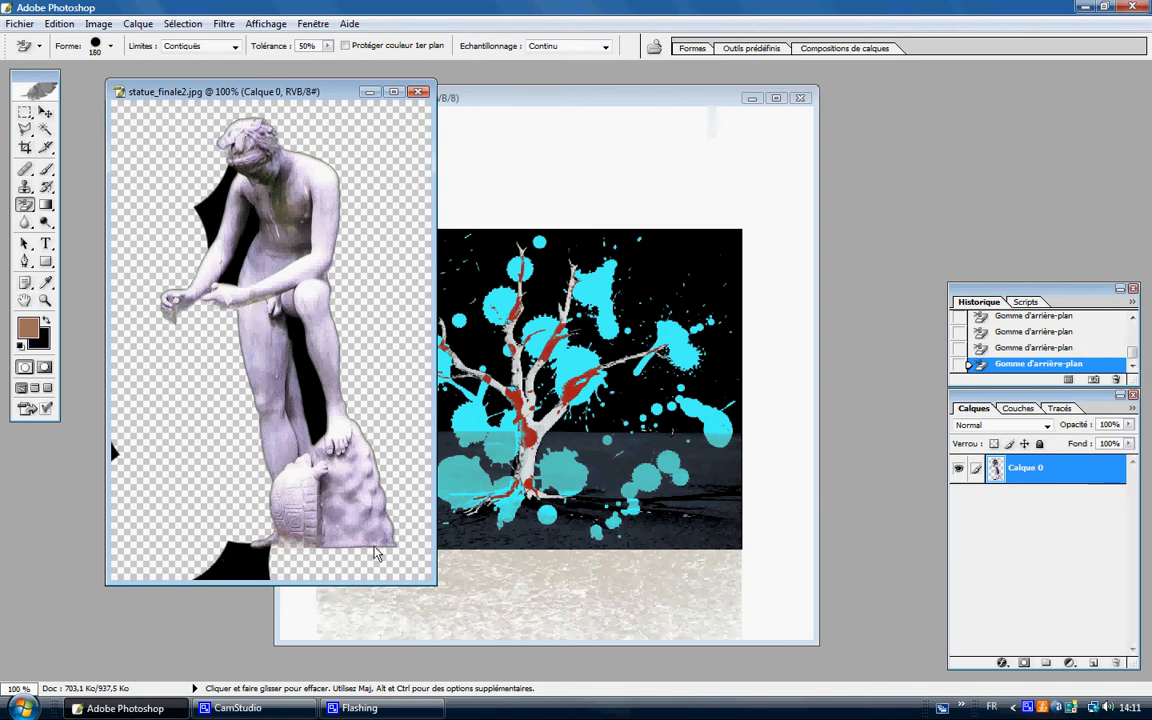
{"action": "key", "text": "ctrl+z"}
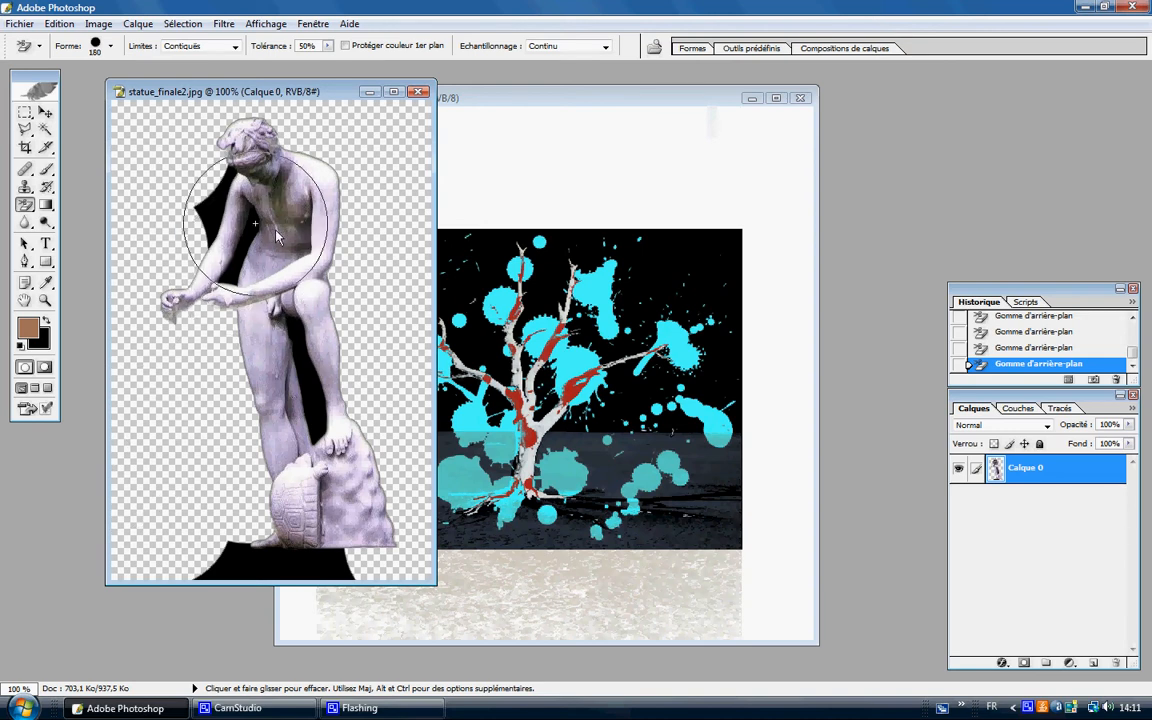
Step: Activate the Magnetic Lasso for the black areas remaining around the statue's arm
{"action": "left_click", "coordinate": [26, 132]}
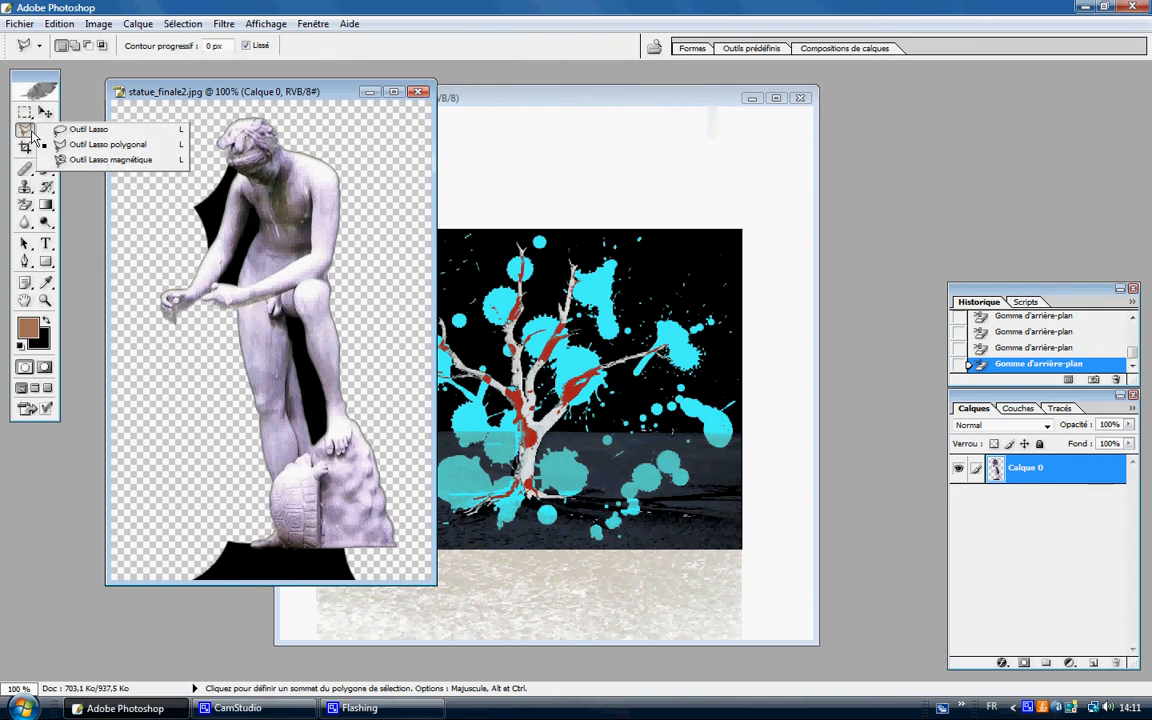
{"action": "left_click", "coordinate": [110, 161]}
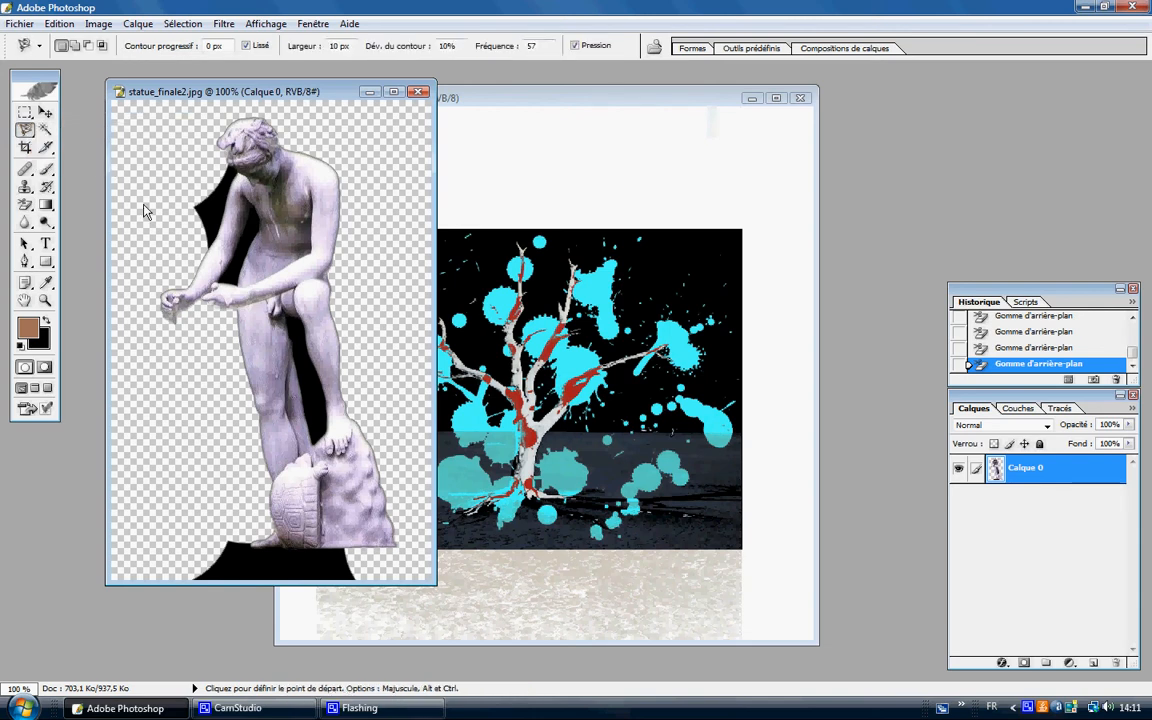
{"action": "scroll", "coordinate": [208, 254], "scroll_direction": "down", "scroll_amount": 1}
{"action": "scroll", "coordinate": [208, 256], "scroll_direction": "up", "scroll_amount": 2}
{"action": "left_click", "coordinate": [212, 265]}
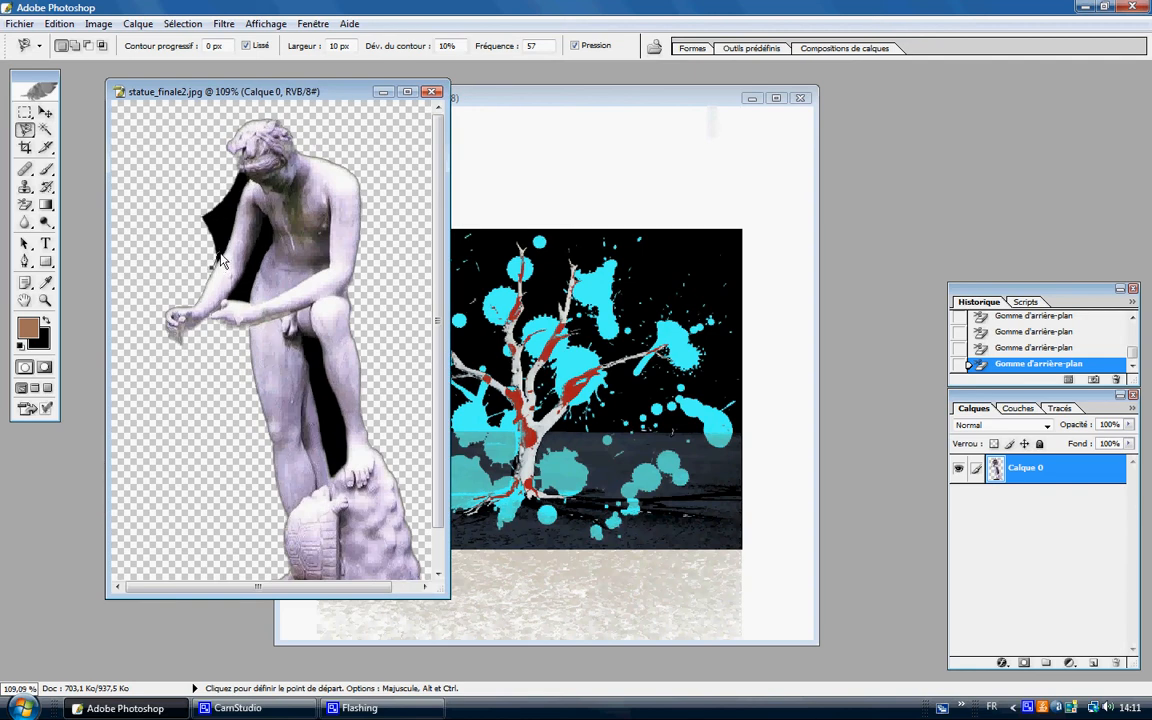
{"action": "scroll", "coordinate": [226, 235], "scroll_direction": "up", "scroll_amount": 1}
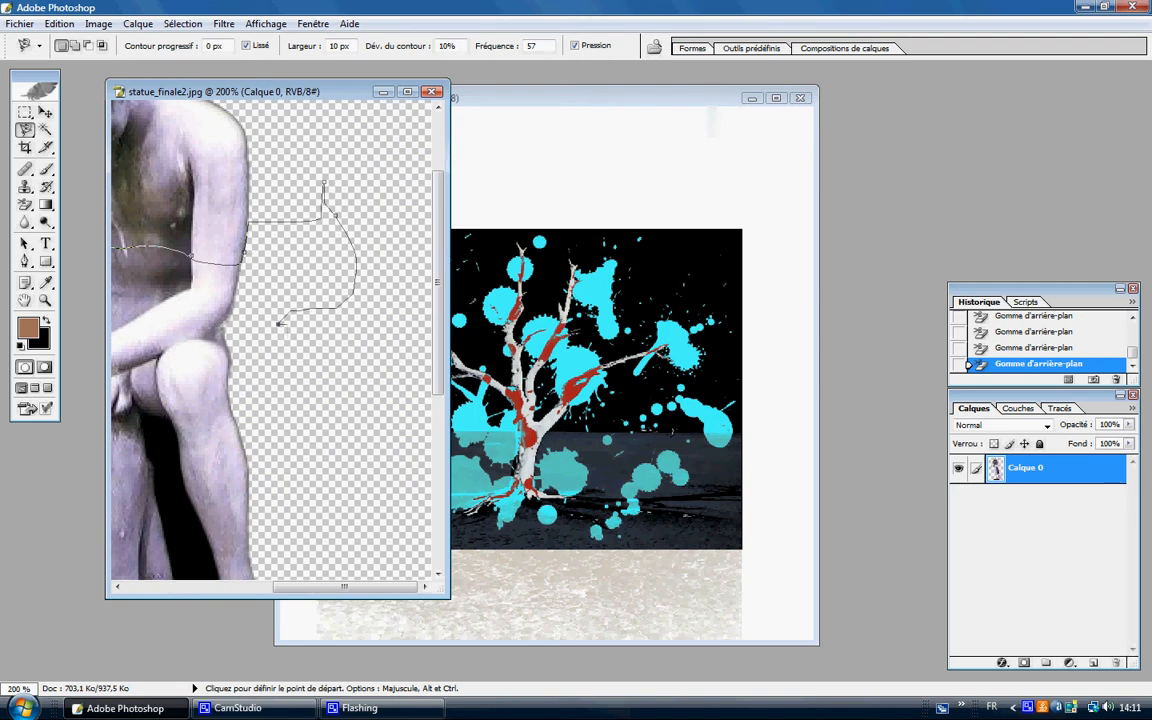
{"action": "key", "text": "Return"}
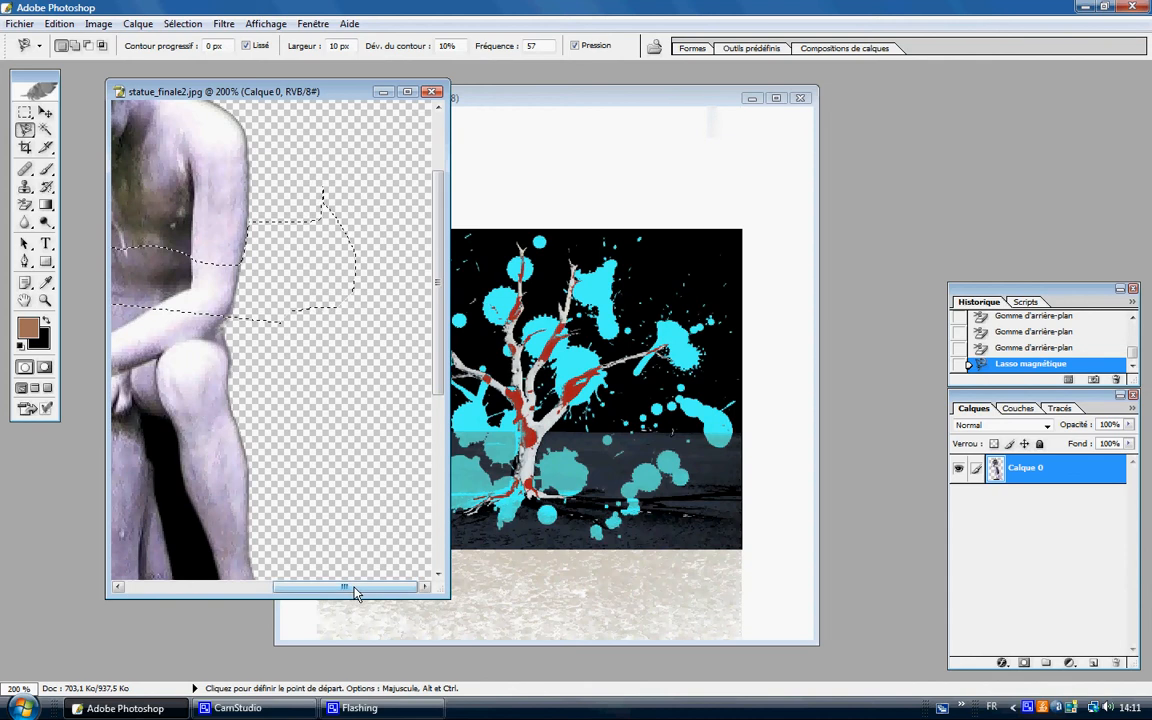
{"action": "left_click_drag", "start_coordinate": [334, 587], "coordinate": [255, 588]}
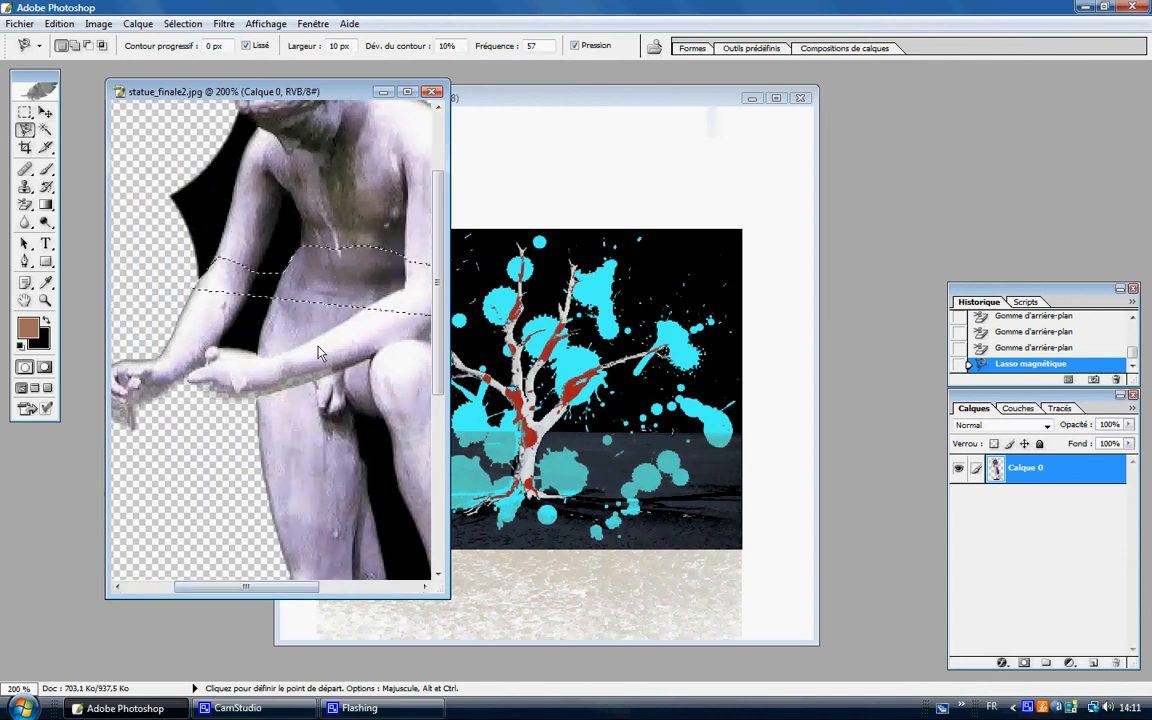
{"action": "key", "text": "ctrl+z"}
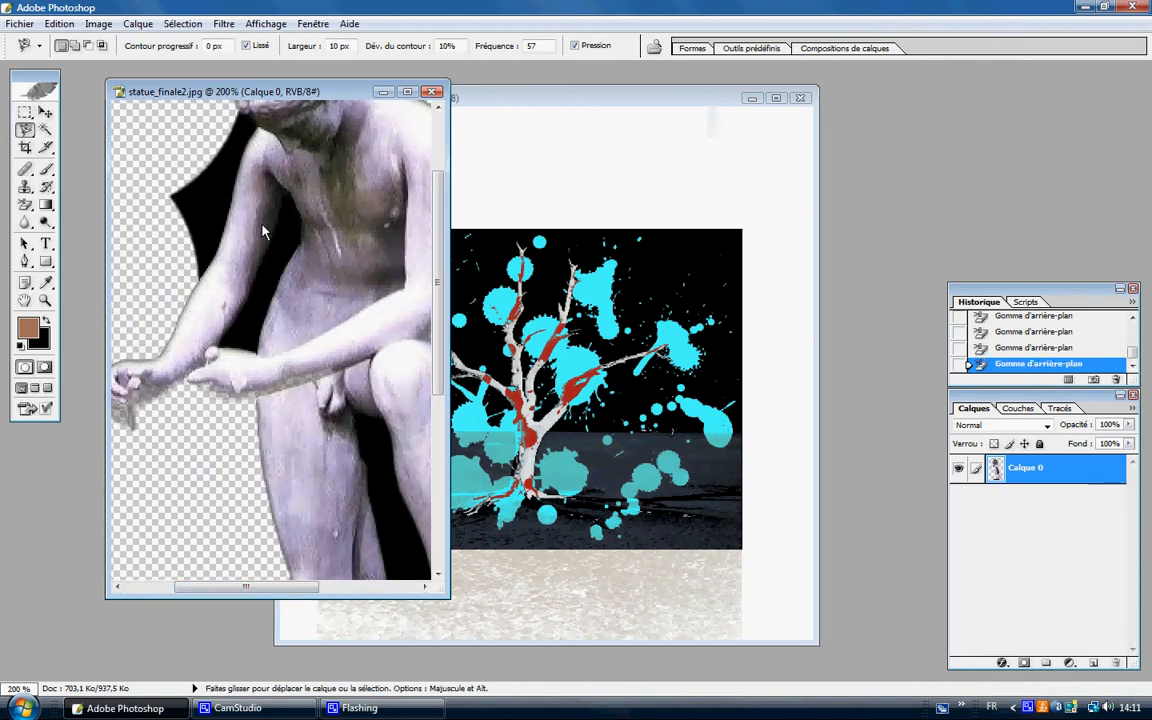
Step: Outline the black patch between the statue's chin and outer upper arm with the Magnetic Lasso and delete it
{"action": "scroll", "coordinate": [394, 178], "scroll_direction": "up", "scroll_amount": 4}
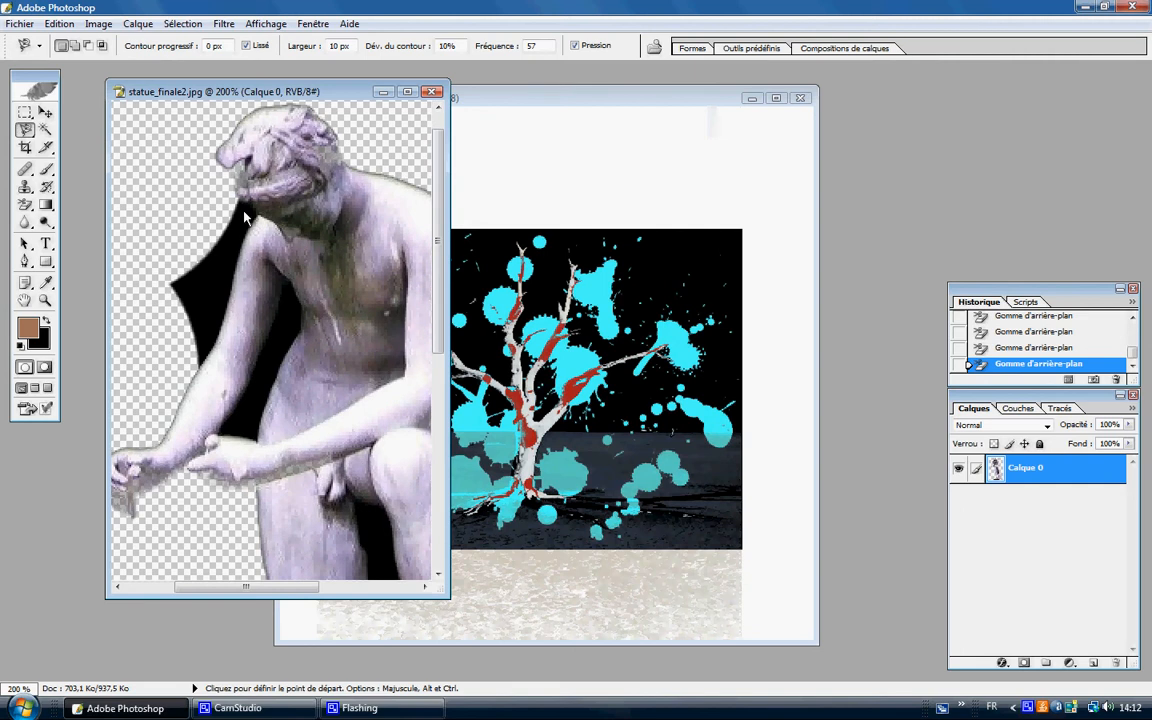
{"action": "left_click", "coordinate": [238, 204]}
{"action": "left_click", "coordinate": [147, 306]}
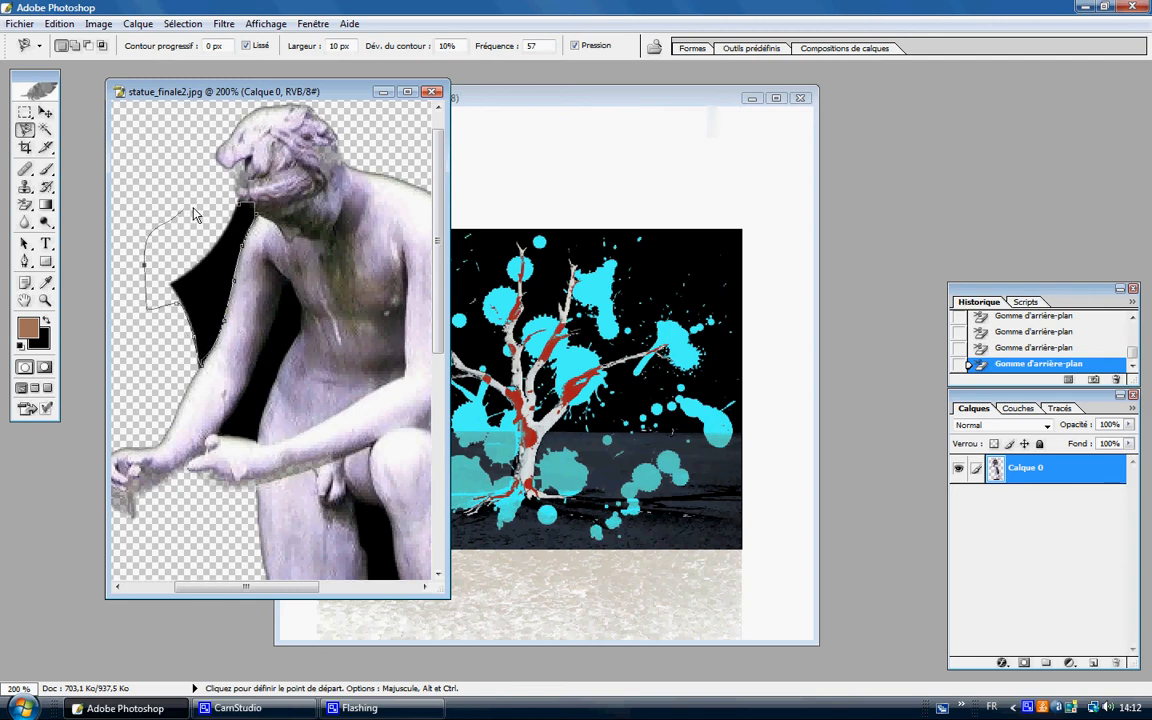
{"action": "double_click", "coordinate": [240, 213]}
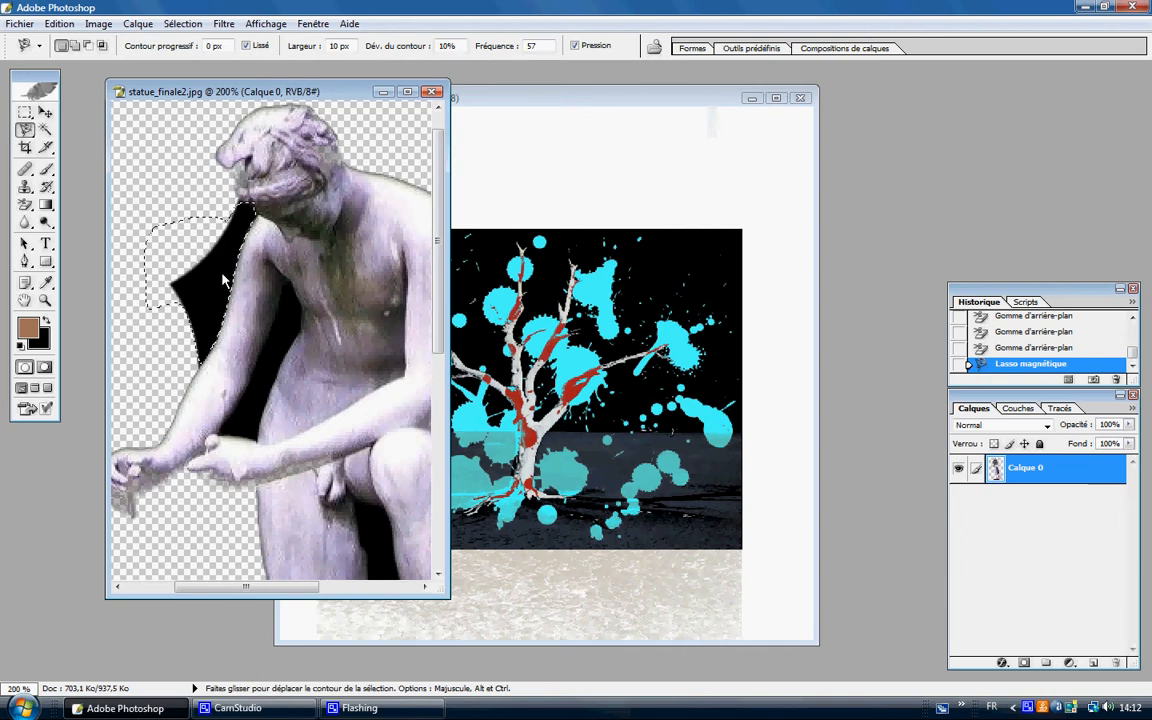
{"action": "key", "text": "Delete"}
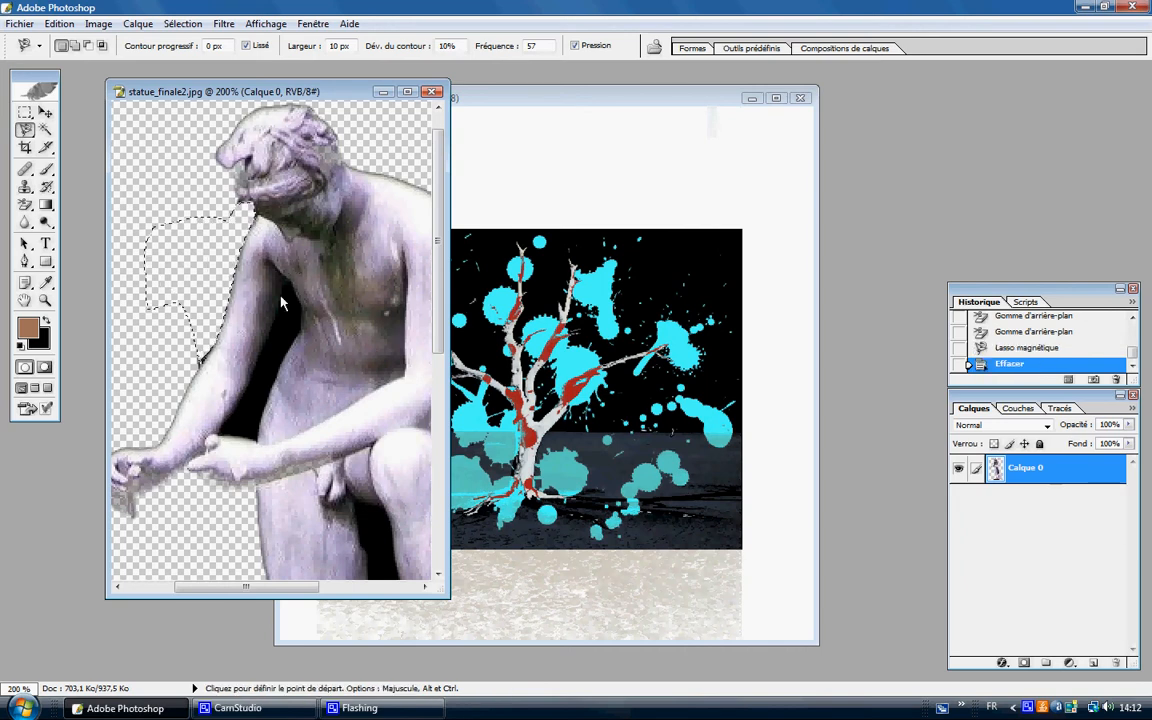
{"action": "left_click", "coordinate": [253, 449]}
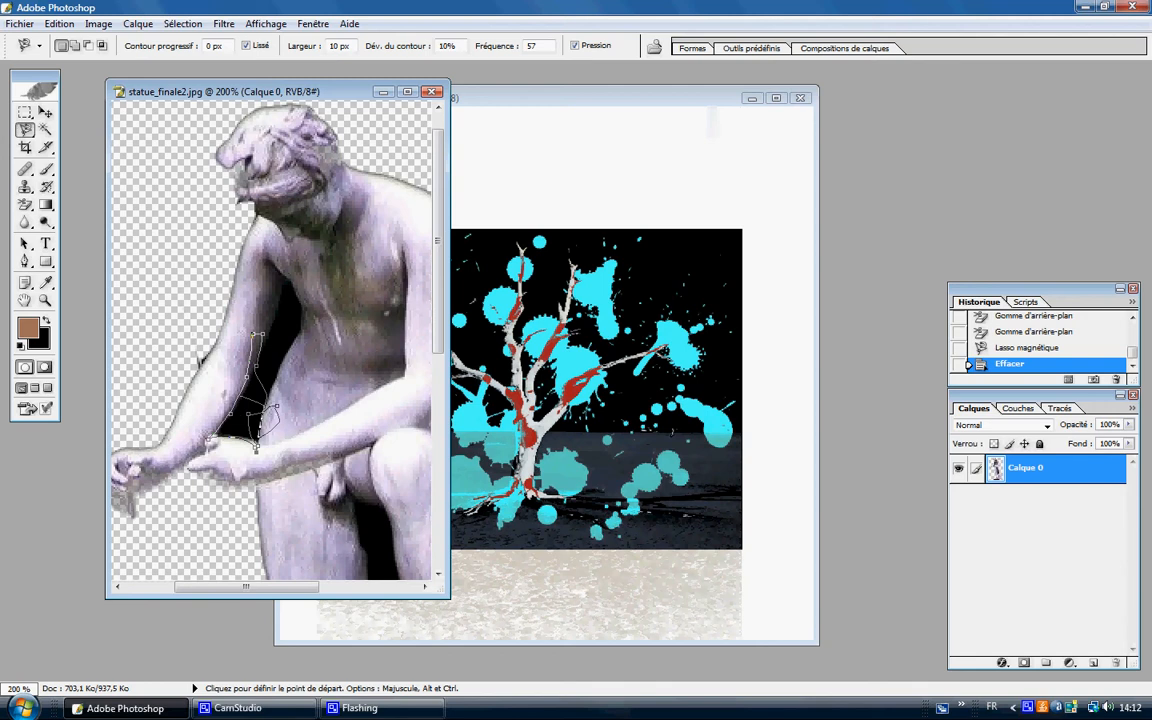
{"action": "double_click", "coordinate": [256, 447]}
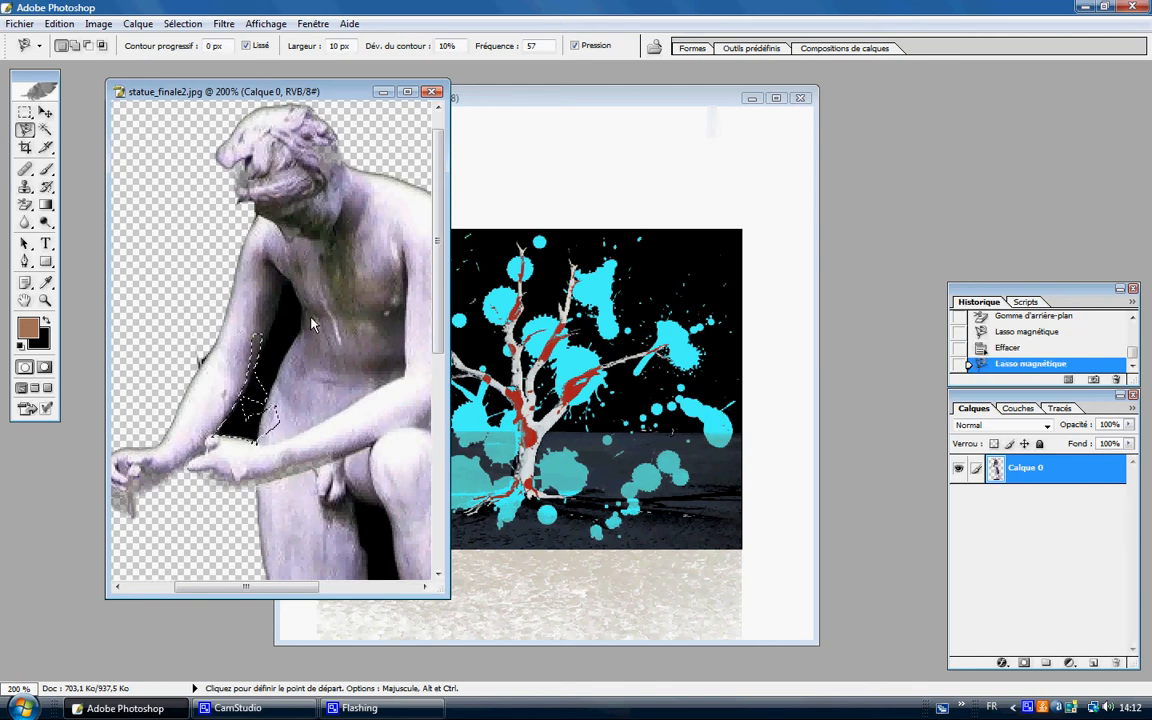
{"action": "key", "text": "ctrl+z"}
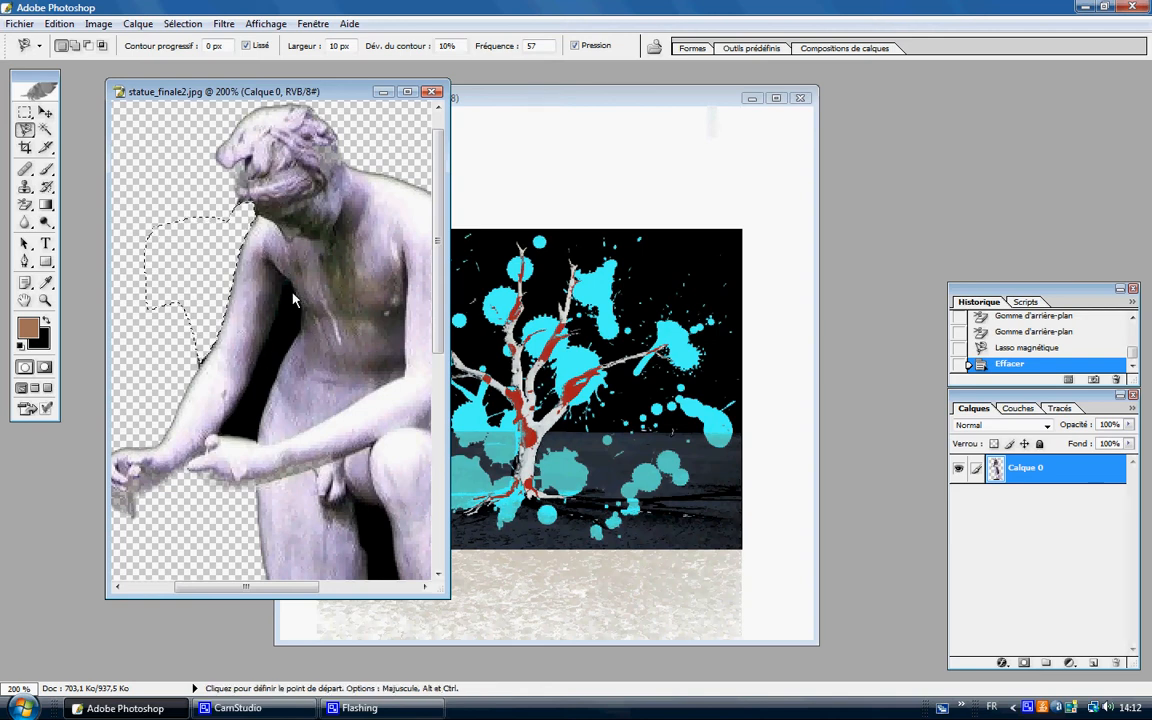
Step: Trace the black gap between the statue's arm and torso with the Magnetic Lasso and delete it
{"action": "left_click", "coordinate": [291, 295]}
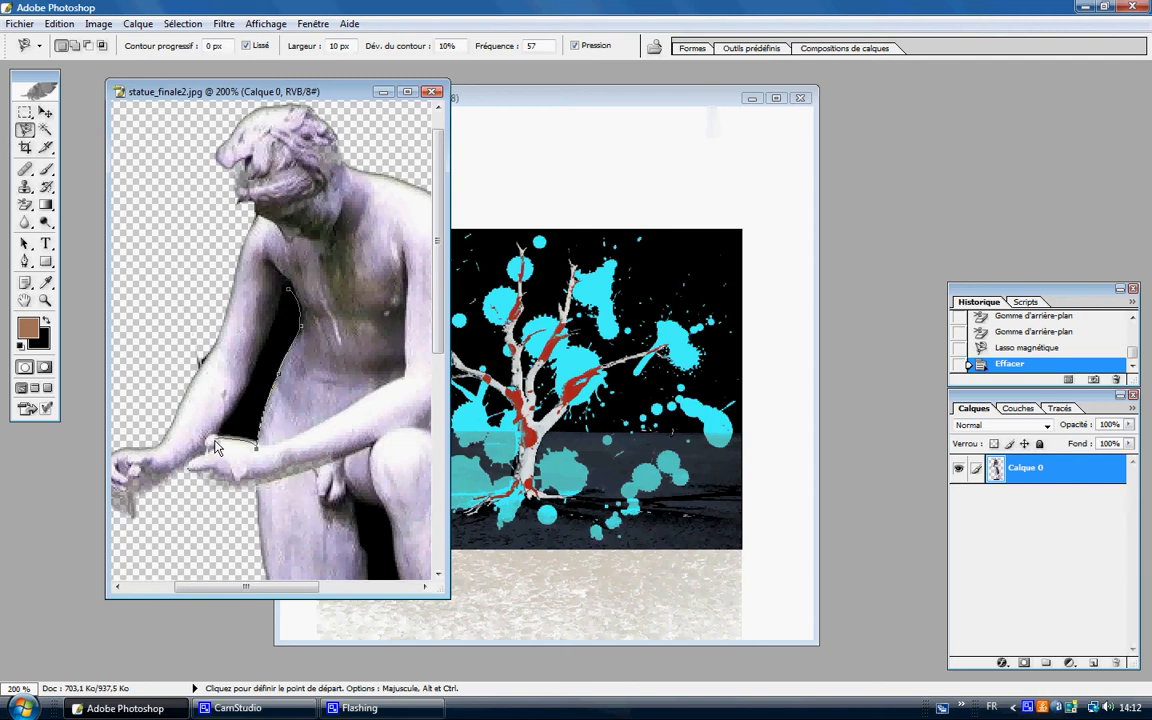
{"action": "left_click", "coordinate": [288, 295]}
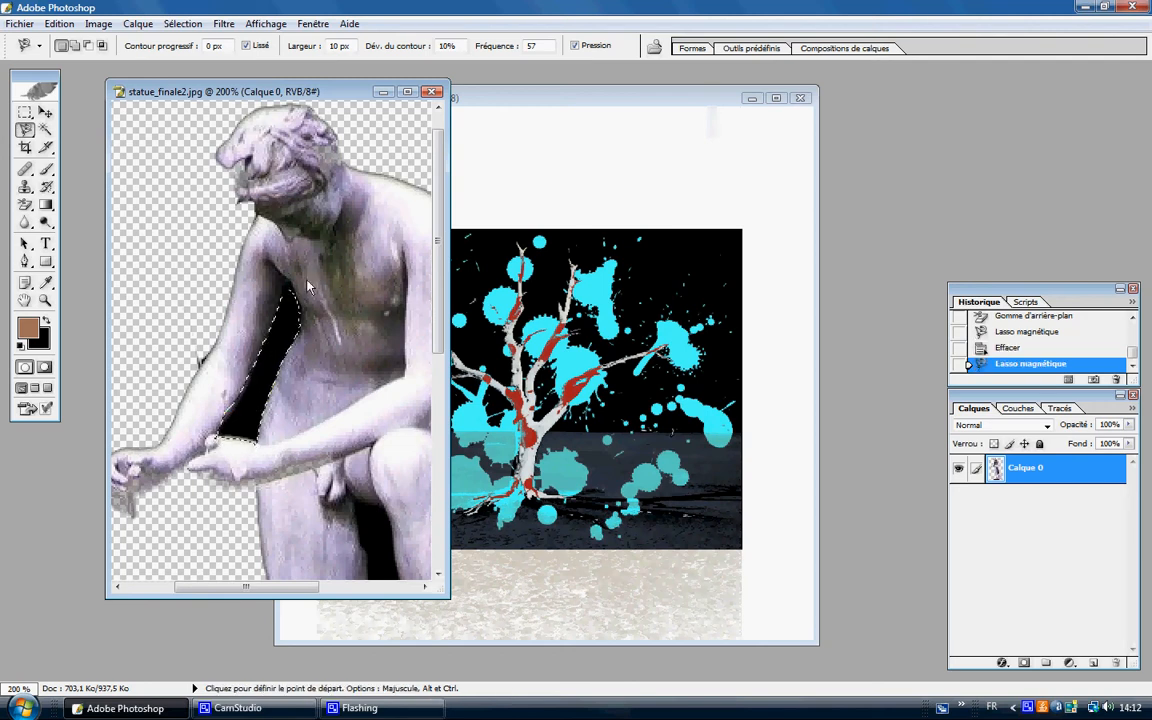
{"action": "key", "text": "Delete"}
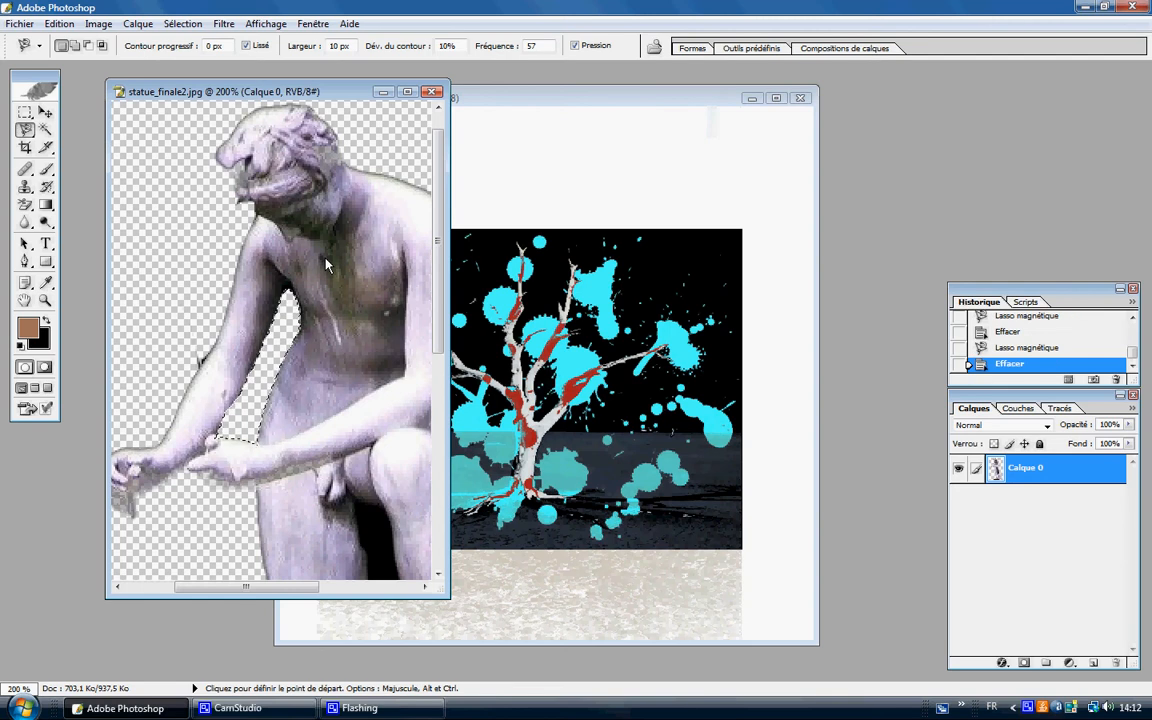
Step: Trace the black gap between the statue's legs with the Magnetic Lasso, delete it, and clear the selection
{"action": "left_click_drag", "start_coordinate": [438, 245], "coordinate": [438, 350]}
{"action": "left_click_drag", "start_coordinate": [300, 588], "coordinate": [341, 590]}
{"action": "left_click", "coordinate": [262, 284]}
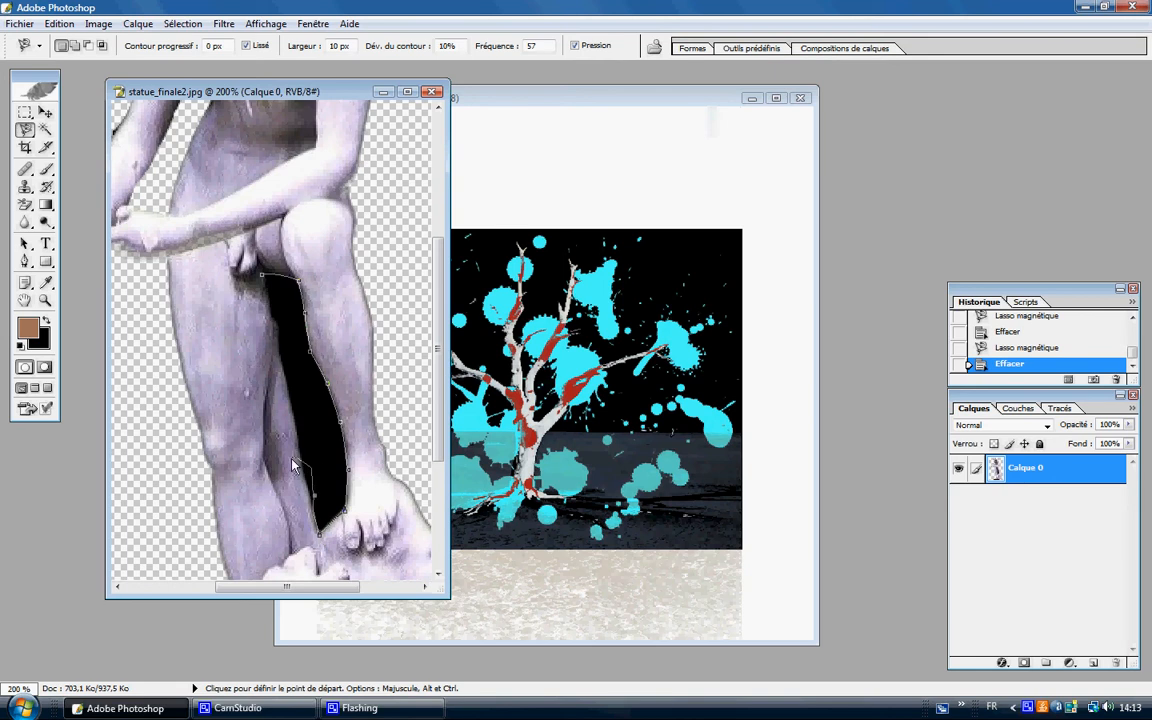
{"action": "left_click", "coordinate": [261, 277]}
{"action": "key", "text": "Delete"}
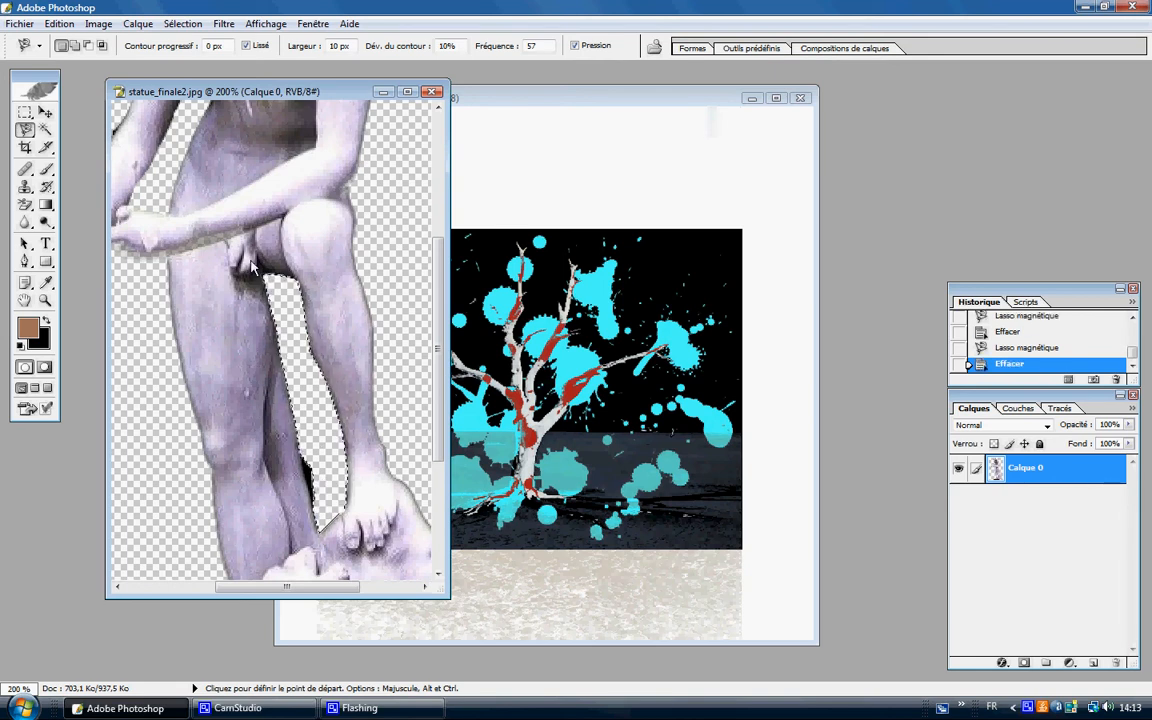
{"action": "key", "text": "ctrl+d"}
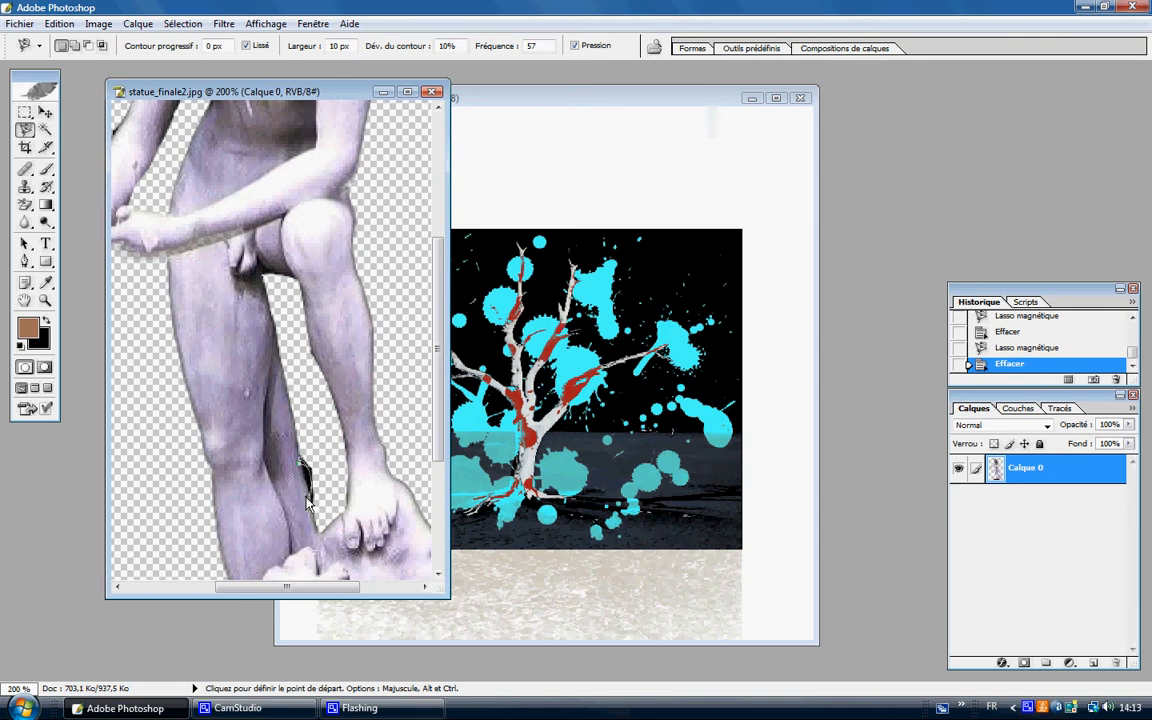
Step: Select part of the leftover black sliver beside the statue's rear calf with the Magnetic Lasso and delete it
{"action": "left_click", "coordinate": [307, 500]}
{"action": "double_click", "coordinate": [562, 513]}
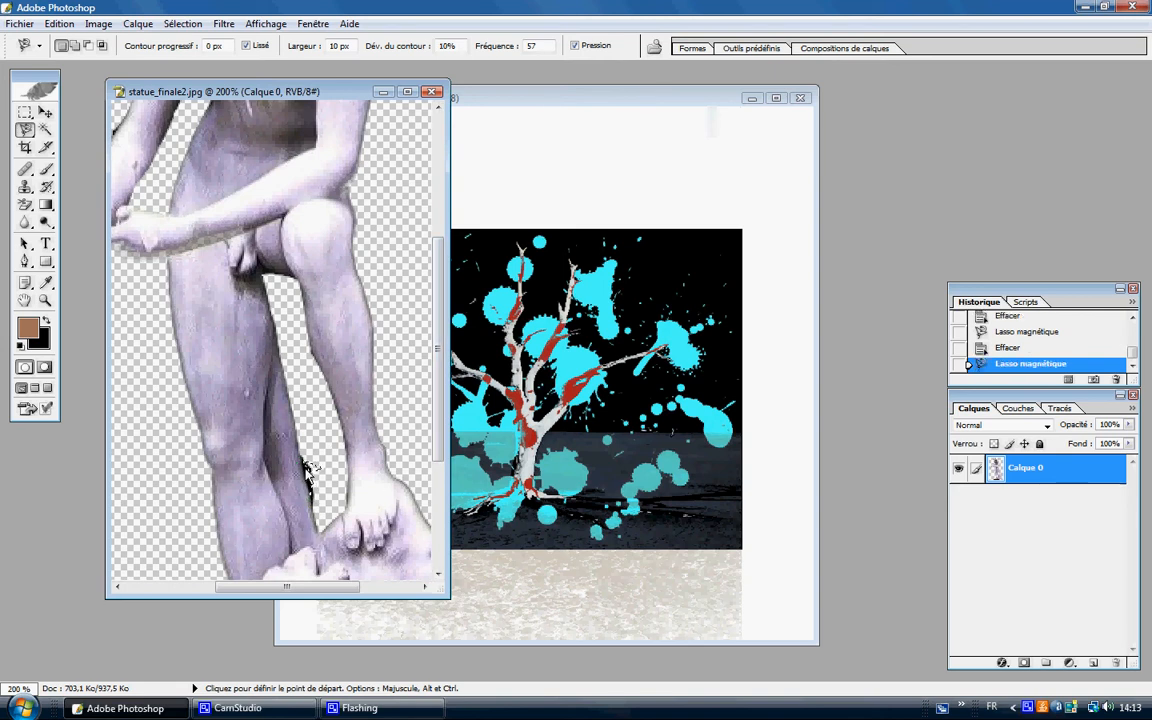
{"action": "key", "text": "Delete"}
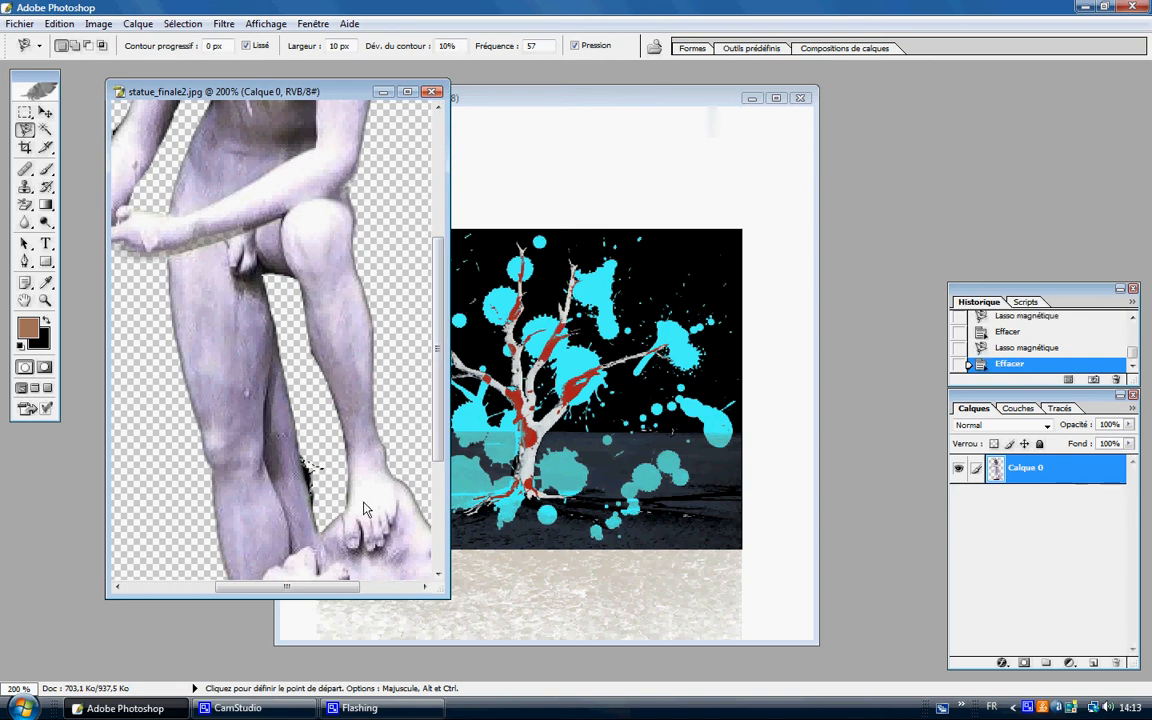
Step: Outline the remaining black sliver beside the statue's rear calf with the freehand Lasso and delete it
{"action": "left_click", "coordinate": [27, 130]}
{"action": "left_click", "coordinate": [90, 129]}
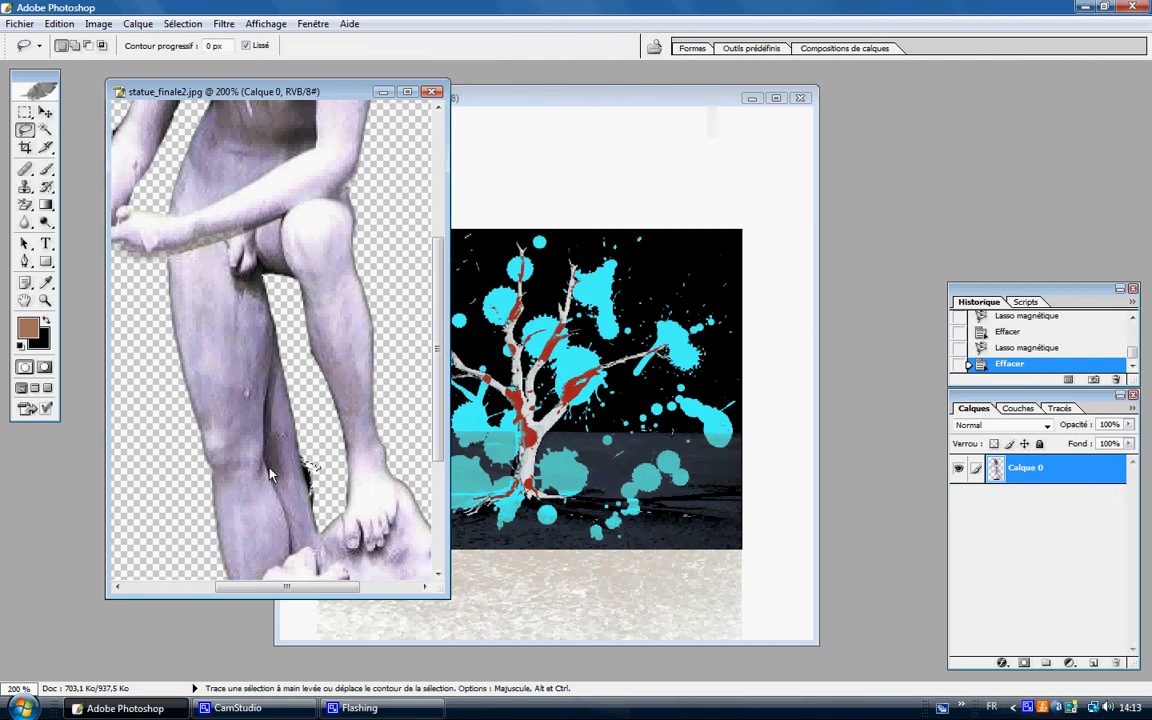
{"action": "left_click_drag", "start_coordinate": [309, 492], "coordinate": [303, 466]}
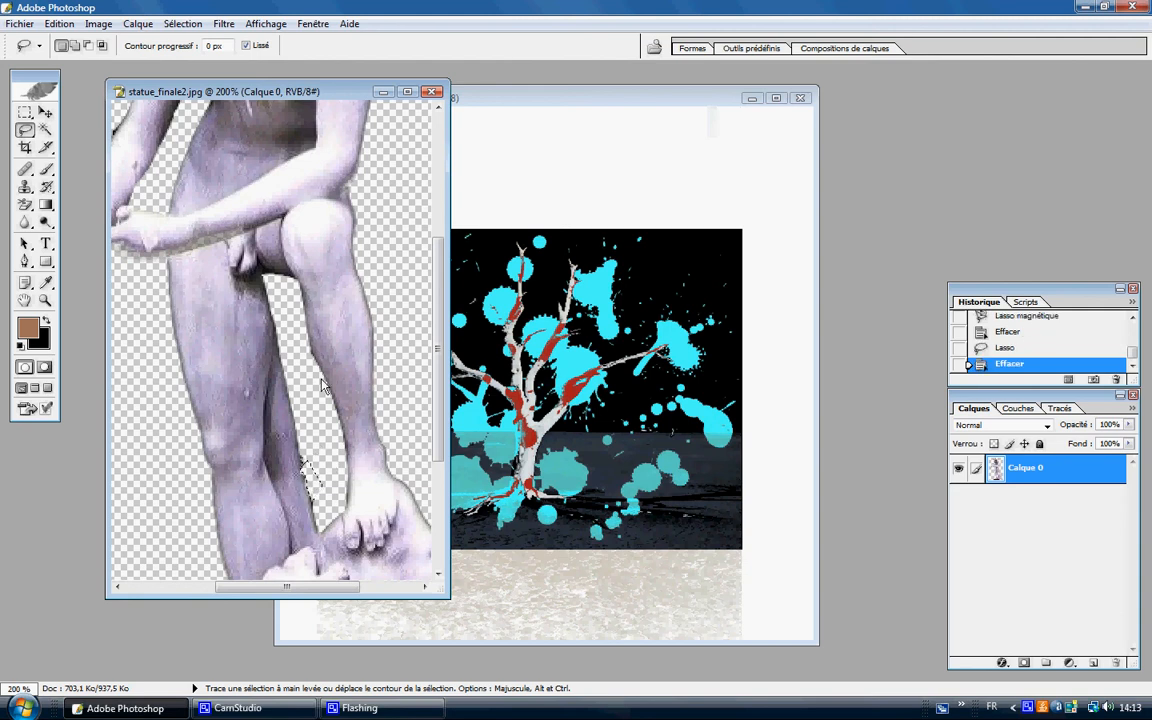
Step: Trace the upper part of the black area beneath the statue's base with the Magnetic Lasso and delete it
{"action": "left_click_drag", "start_coordinate": [436, 289], "coordinate": [436, 296]}
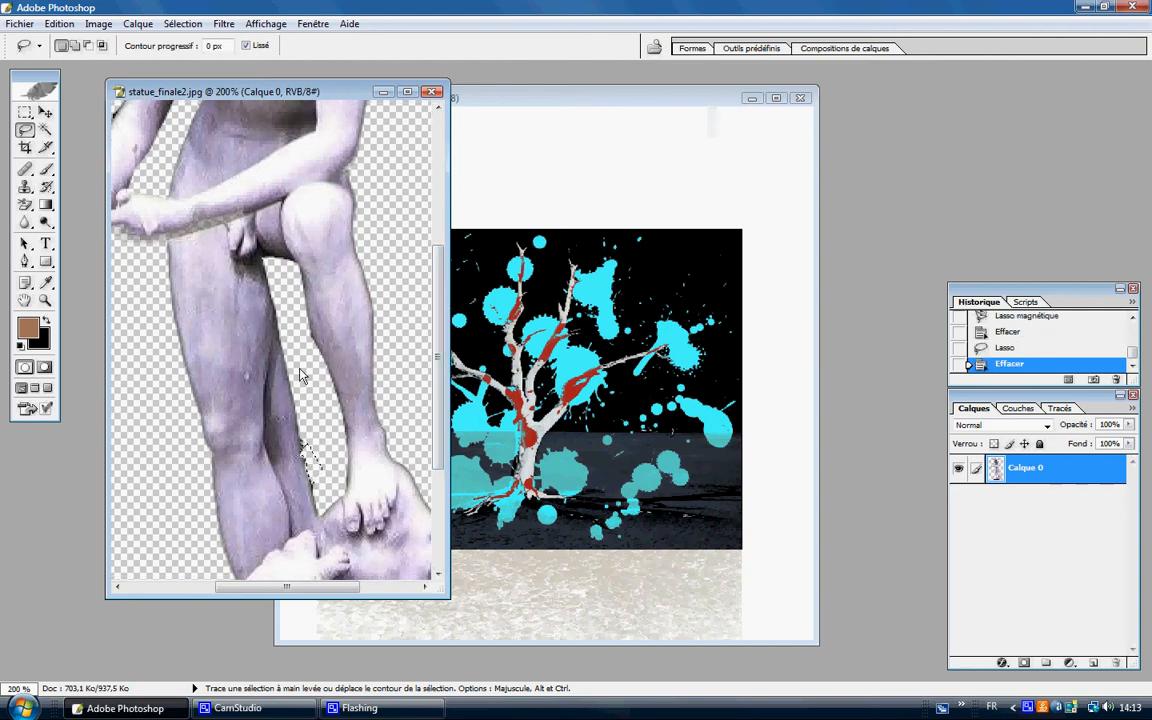
{"action": "scroll", "coordinate": [301, 367], "scroll_direction": "down", "scroll_amount": 1}
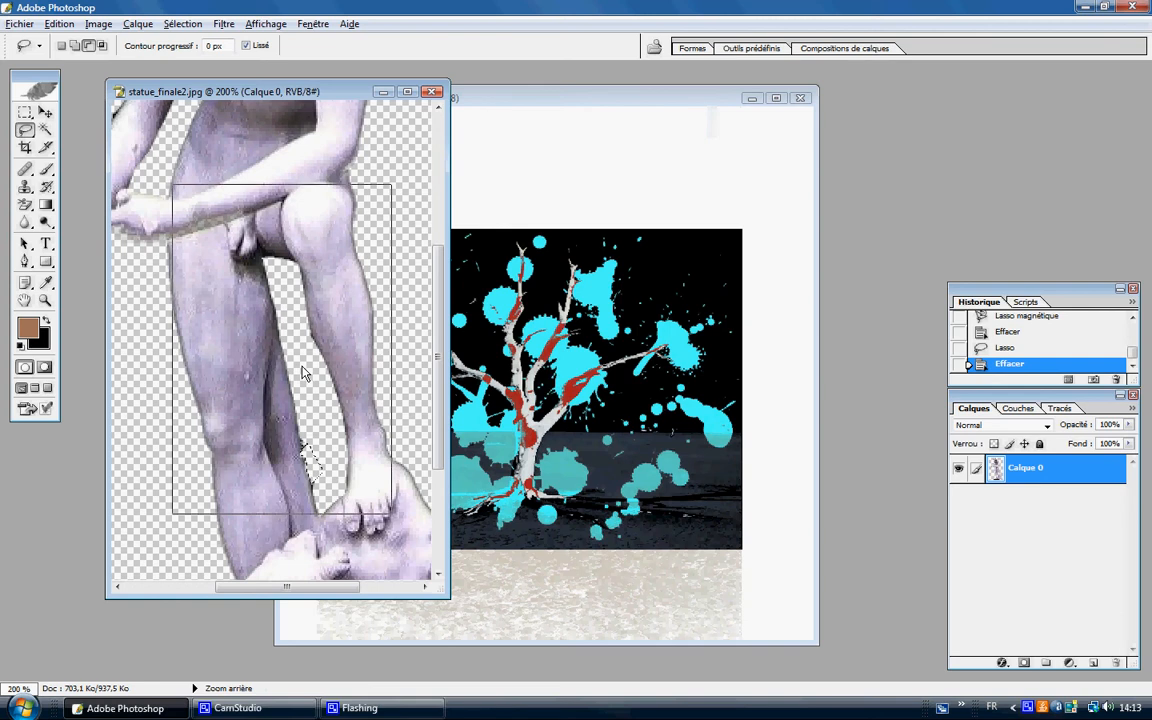
{"action": "scroll", "coordinate": [303, 372], "scroll_direction": "down", "scroll_amount": 1}
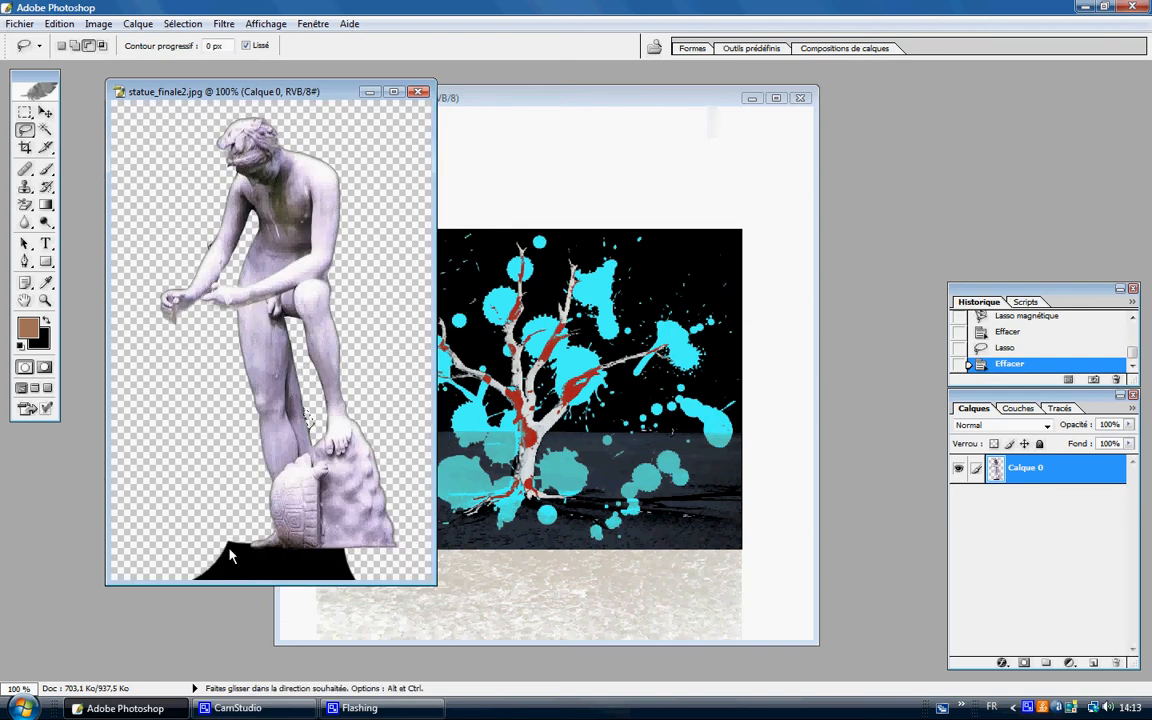
{"action": "left_click_drag", "start_coordinate": [25, 133], "coordinate": [98, 146]}
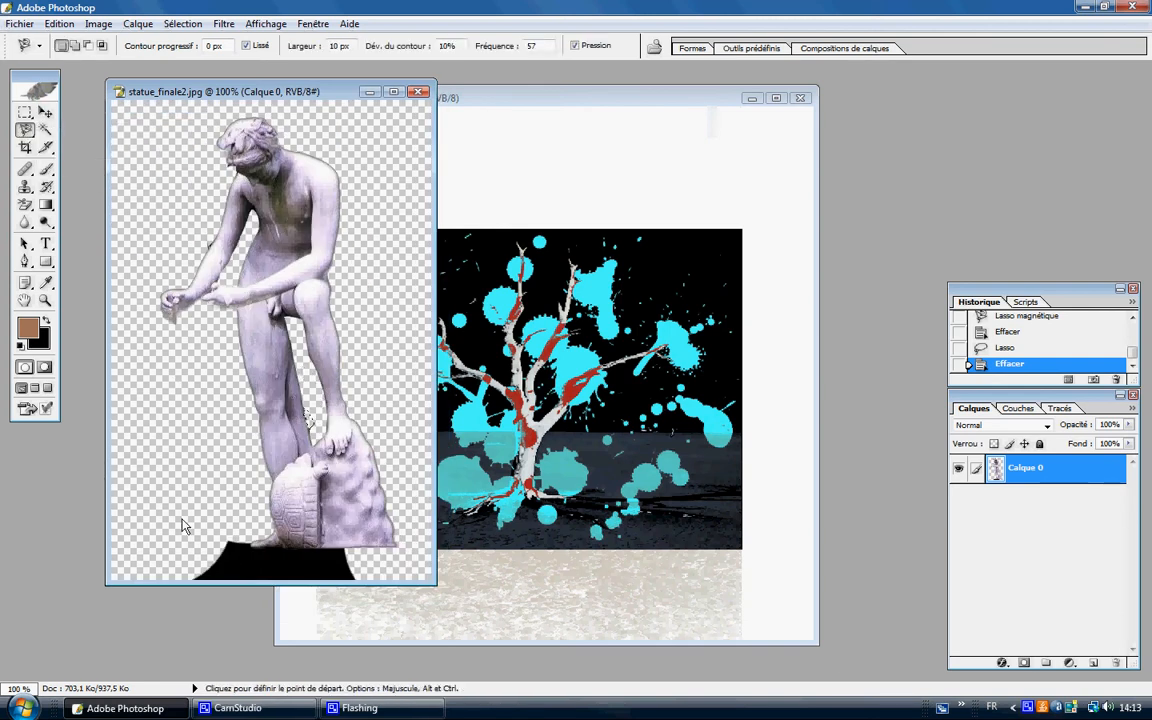
{"action": "left_click", "coordinate": [250, 551]}
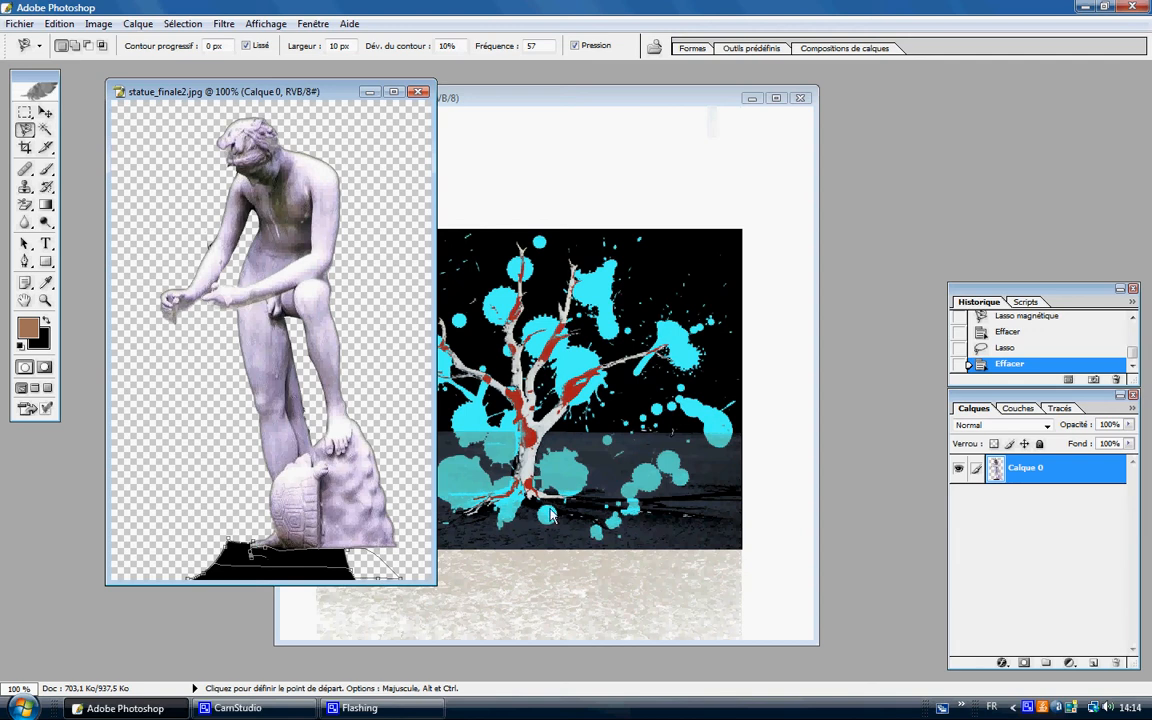
{"action": "key", "text": "Return"}
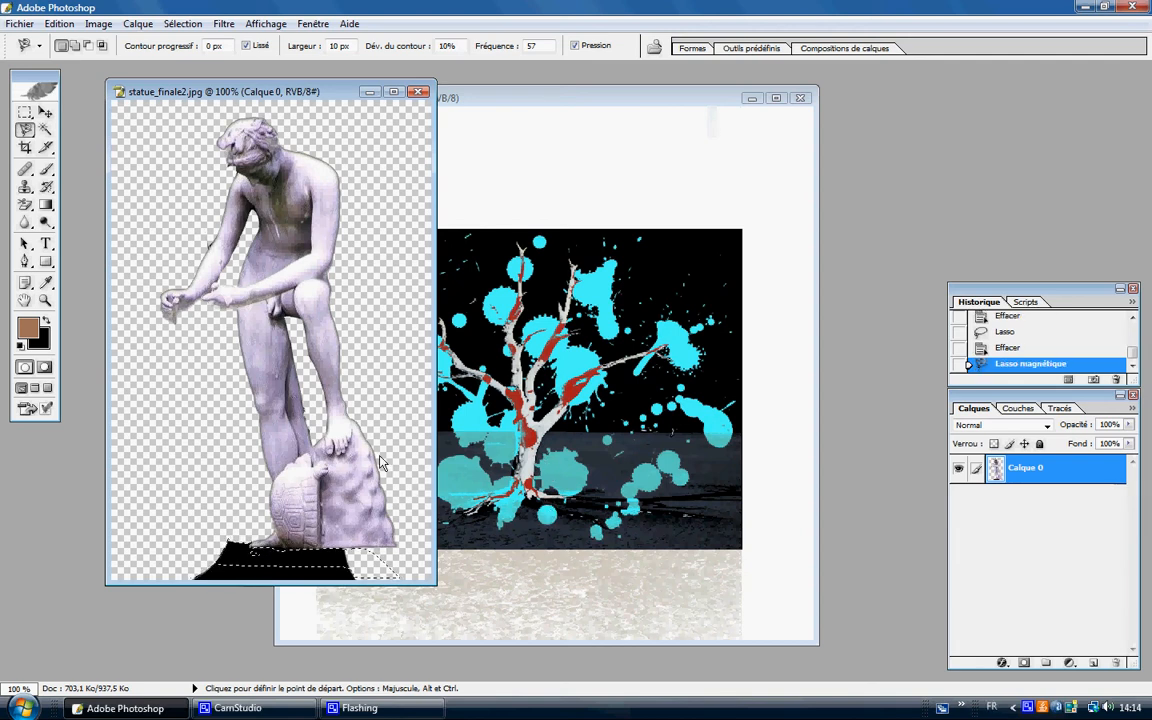
{"action": "key", "text": "Delete"}
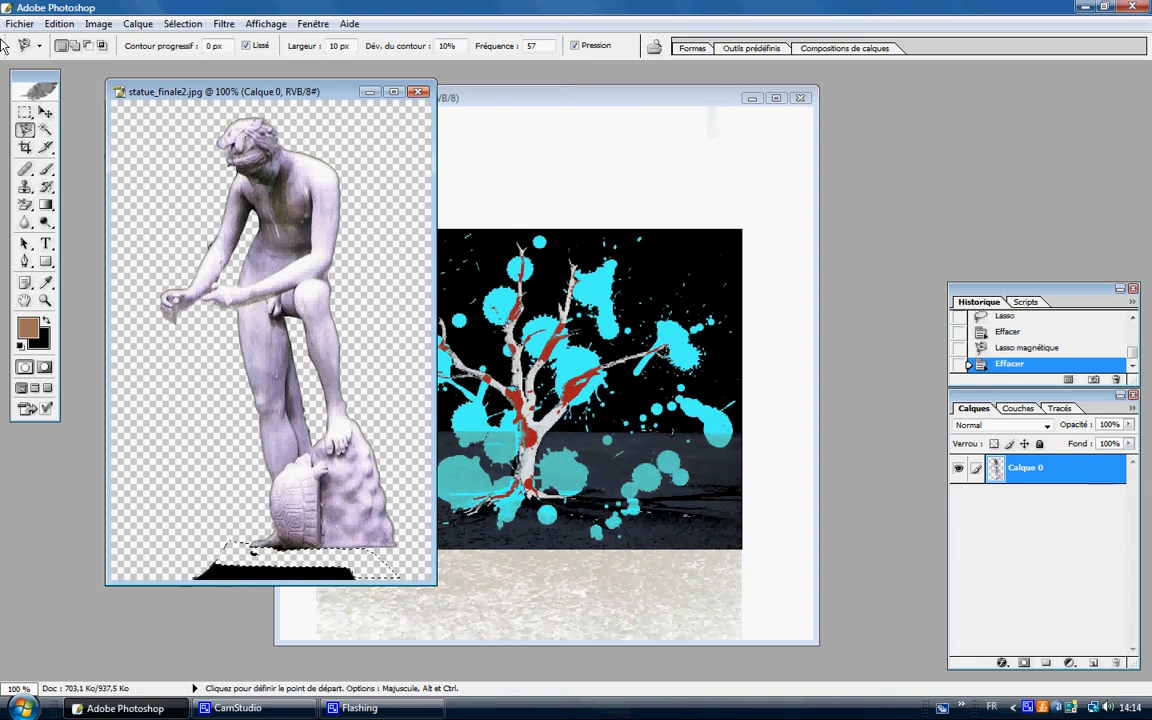
Step: Outline the remaining black strip below the statue's base with the freehand Lasso and delete it
{"action": "left_click", "coordinate": [25, 130]}
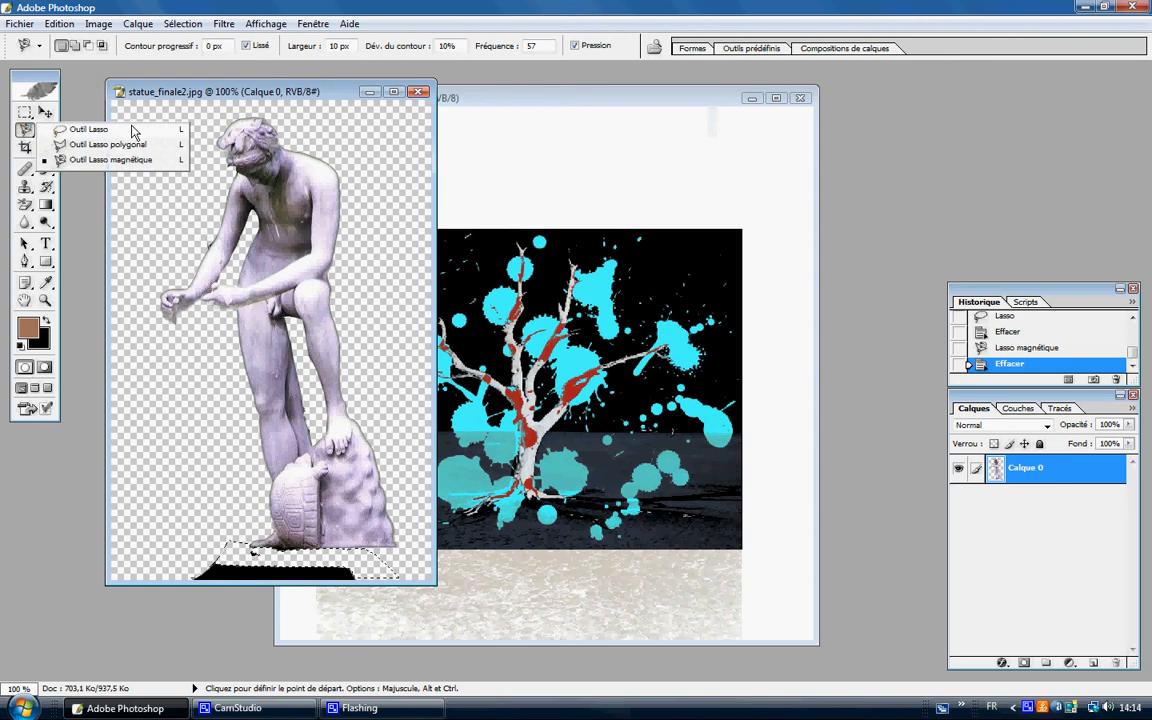
{"action": "left_click", "coordinate": [88, 129]}
{"action": "mouse_move", "coordinate": [218, 517]}
{"action": "left_mouse_down"}
{"action": "mouse_move", "coordinate": [230, 555]}
{"action": "mouse_move", "coordinate": [373, 576]}
{"action": "mouse_move", "coordinate": [244, 627]}
{"action": "mouse_move", "coordinate": [195, 570]}
{"action": "mouse_move", "coordinate": [197, 545]}
{"action": "left_mouse_up"}
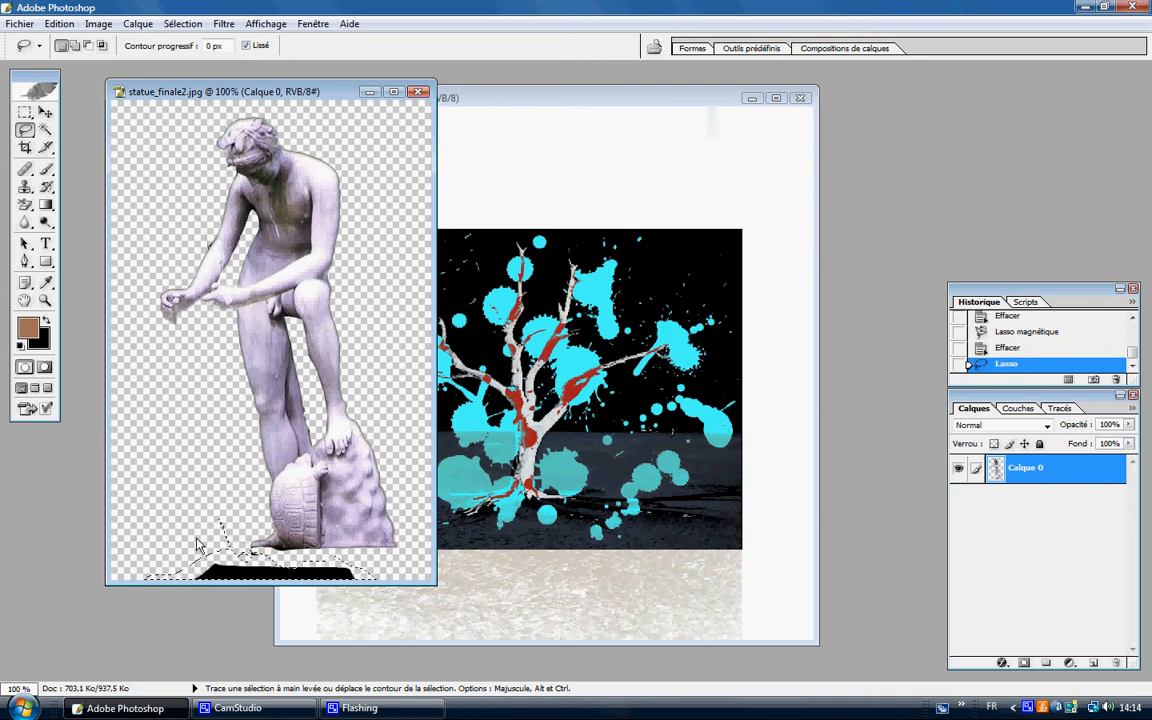
{"action": "key", "text": "Delete"}
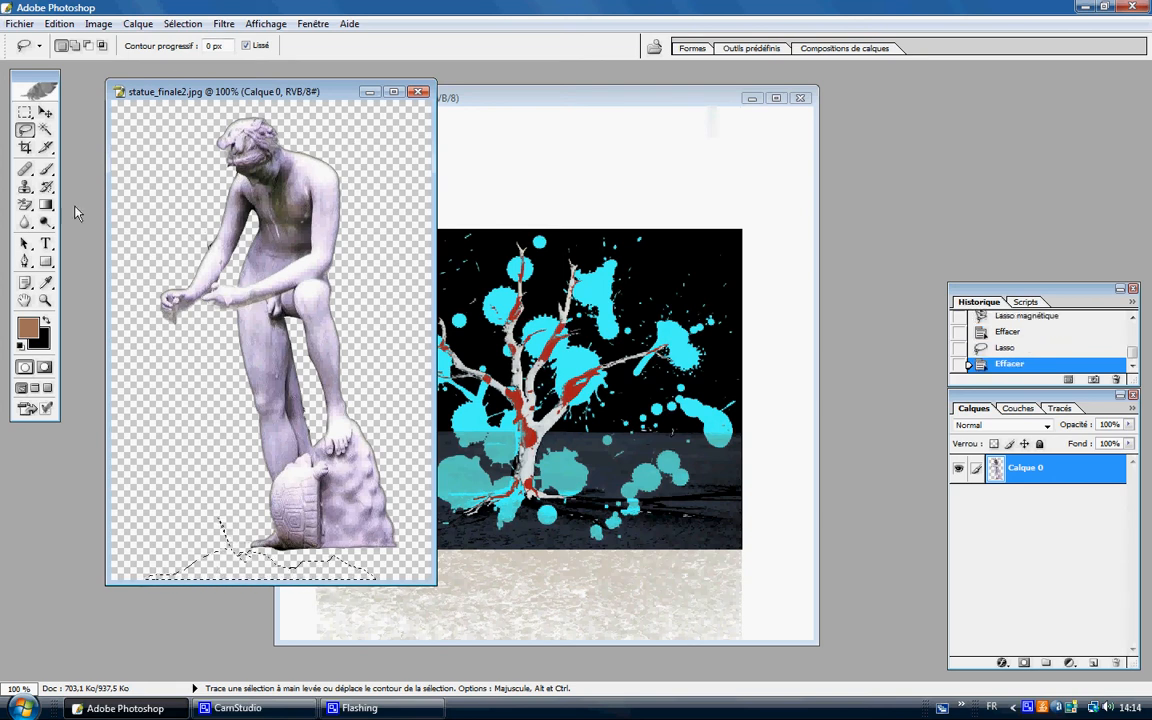
Step: Move the cut-out statue into the Sans titre-1 composition and close statue_finale2.jpg without saving
{"action": "left_click", "coordinate": [45, 112]}
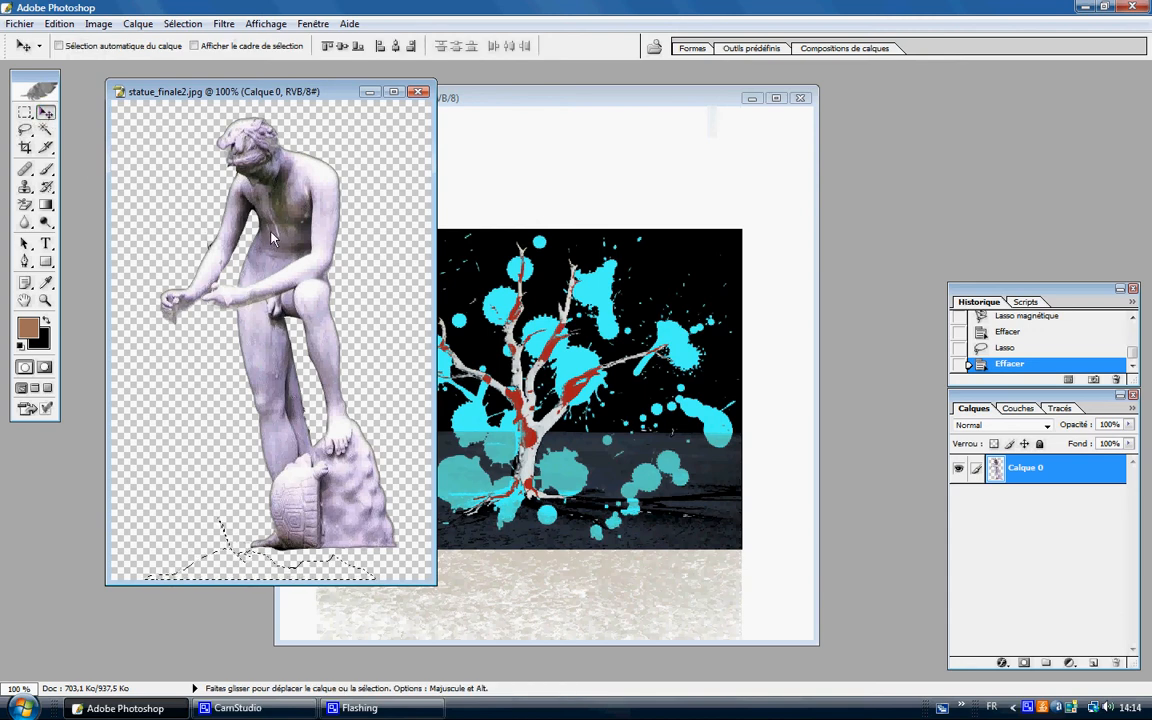
{"action": "left_click_drag", "start_coordinate": [271, 237], "coordinate": [627, 323]}
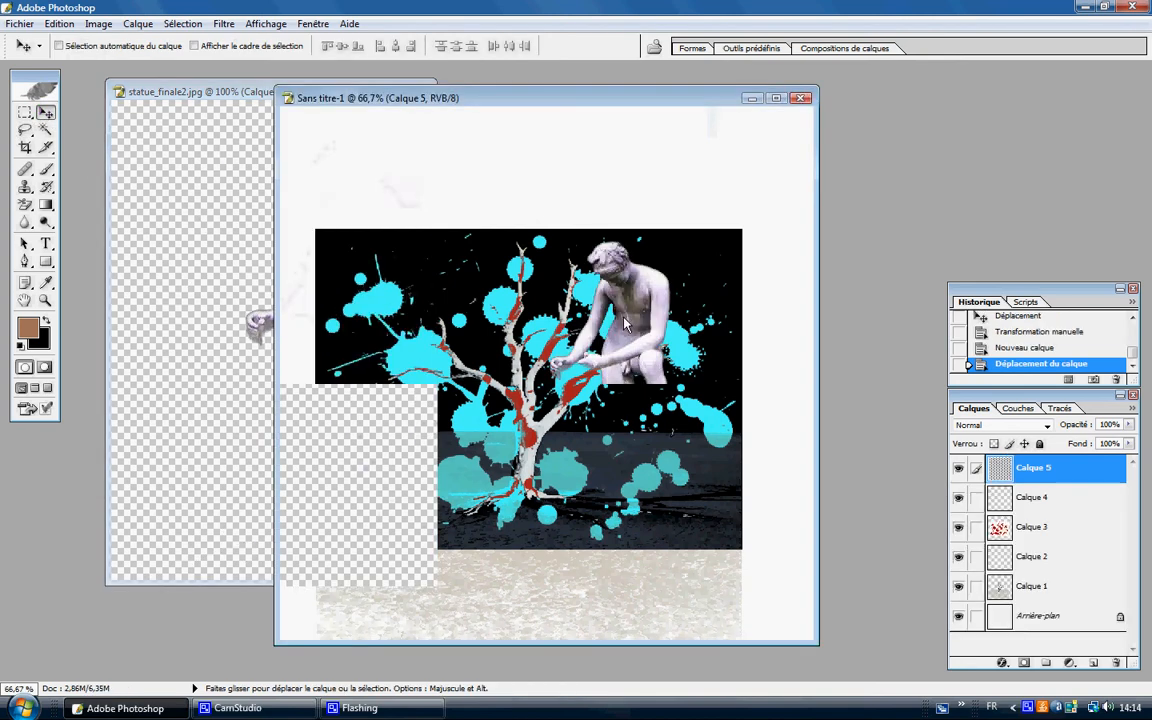
{"action": "left_click", "coordinate": [238, 91]}
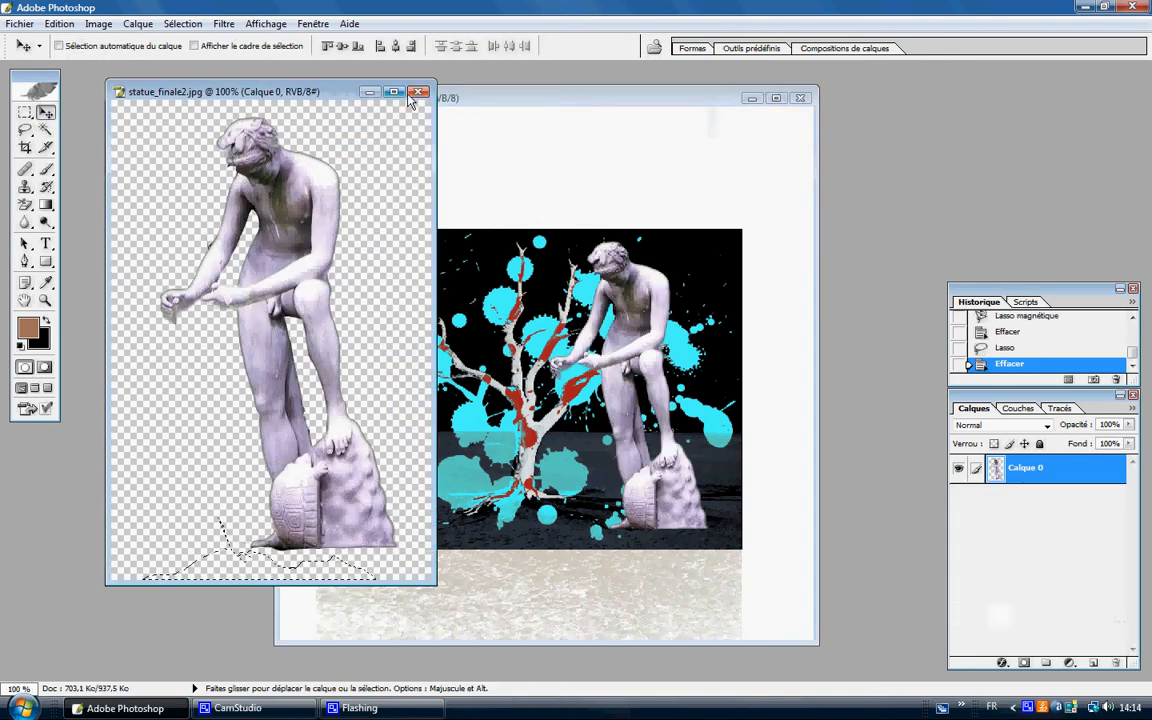
{"action": "left_click", "coordinate": [418, 92]}
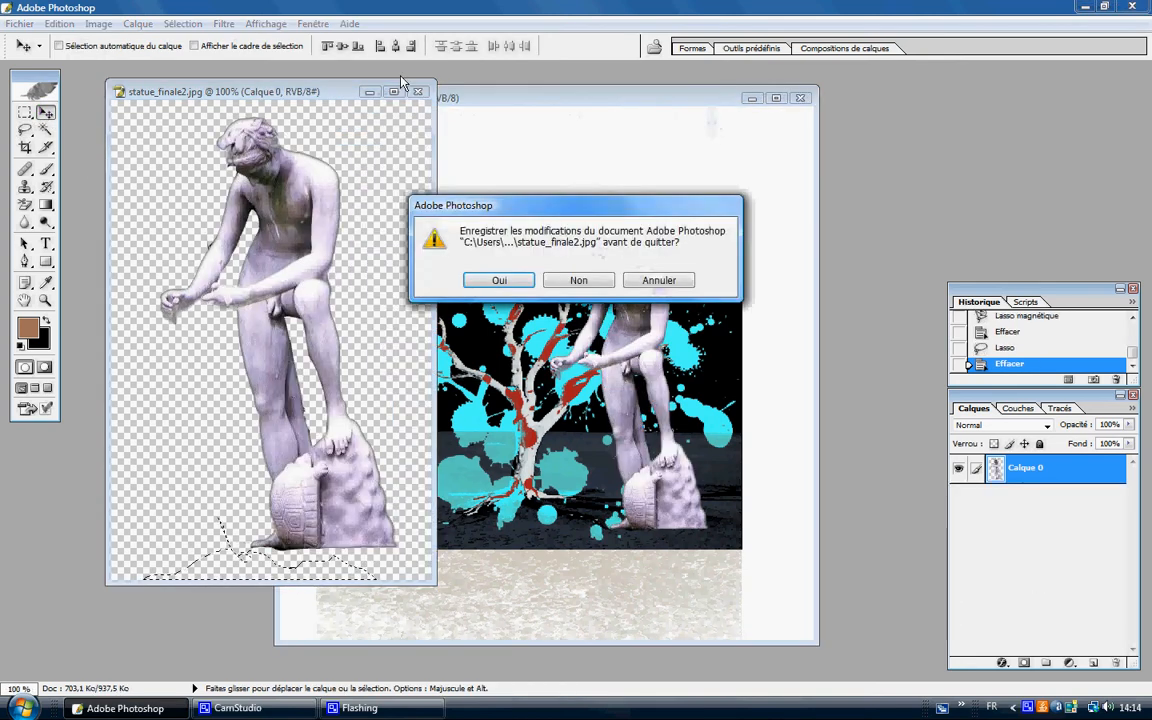
{"action": "left_click", "coordinate": [580, 281]}
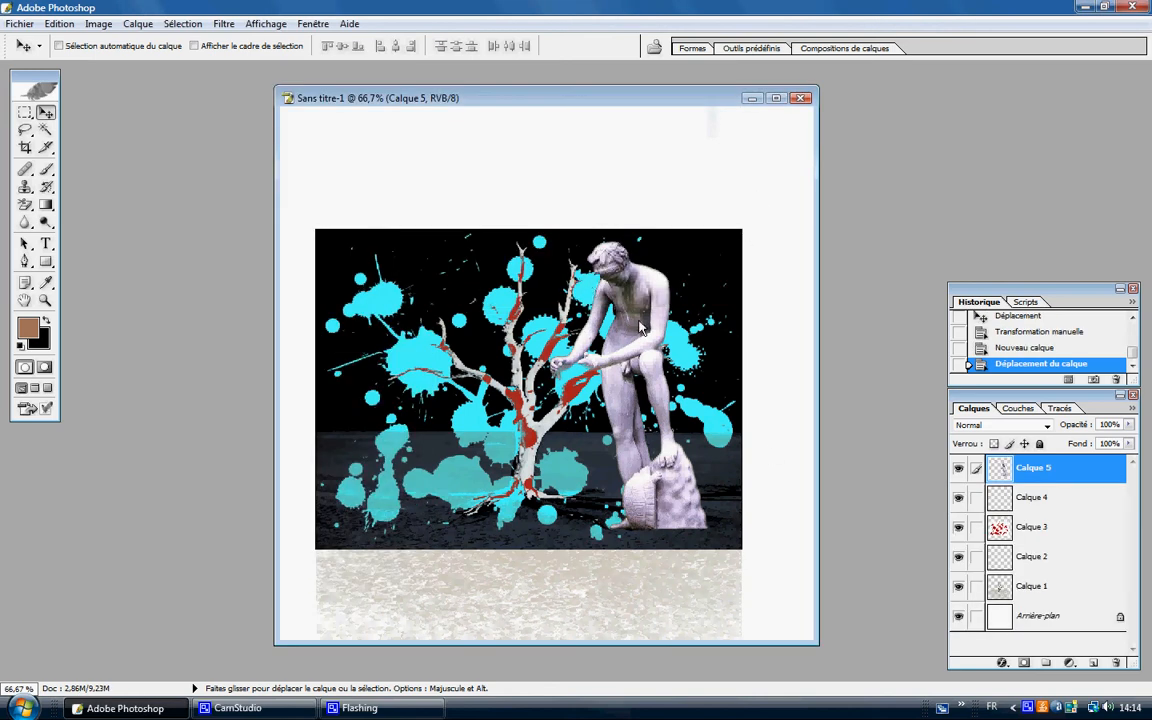
Step: Shift the statue toward the tree and place its layer, Calque 5, directly beneath the splatter layer, Calque 3
{"action": "mouse_move", "coordinate": [594, 331]}
{"action": "left_mouse_down"}
{"action": "mouse_move", "coordinate": [550, 338]}
{"action": "mouse_move", "coordinate": [574, 336]}
{"action": "left_mouse_up"}
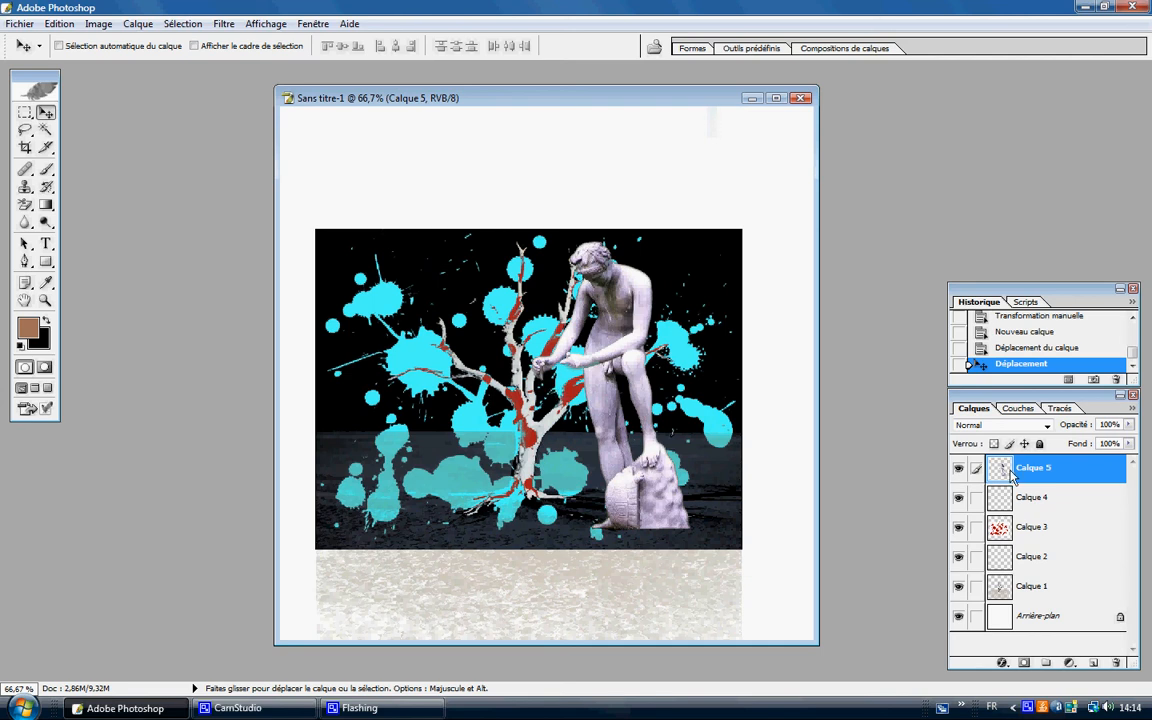
{"action": "left_click_drag", "start_coordinate": [1027, 473], "coordinate": [1030, 556]}
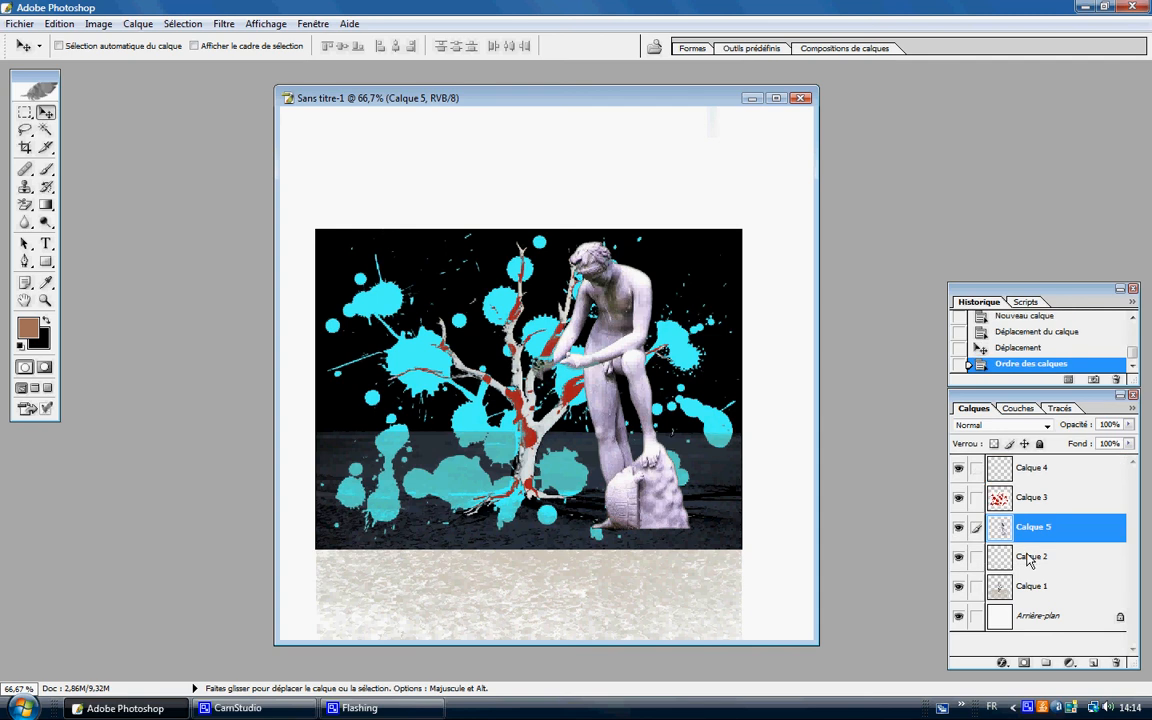
{"action": "left_click_drag", "start_coordinate": [562, 367], "coordinate": [559, 302]}
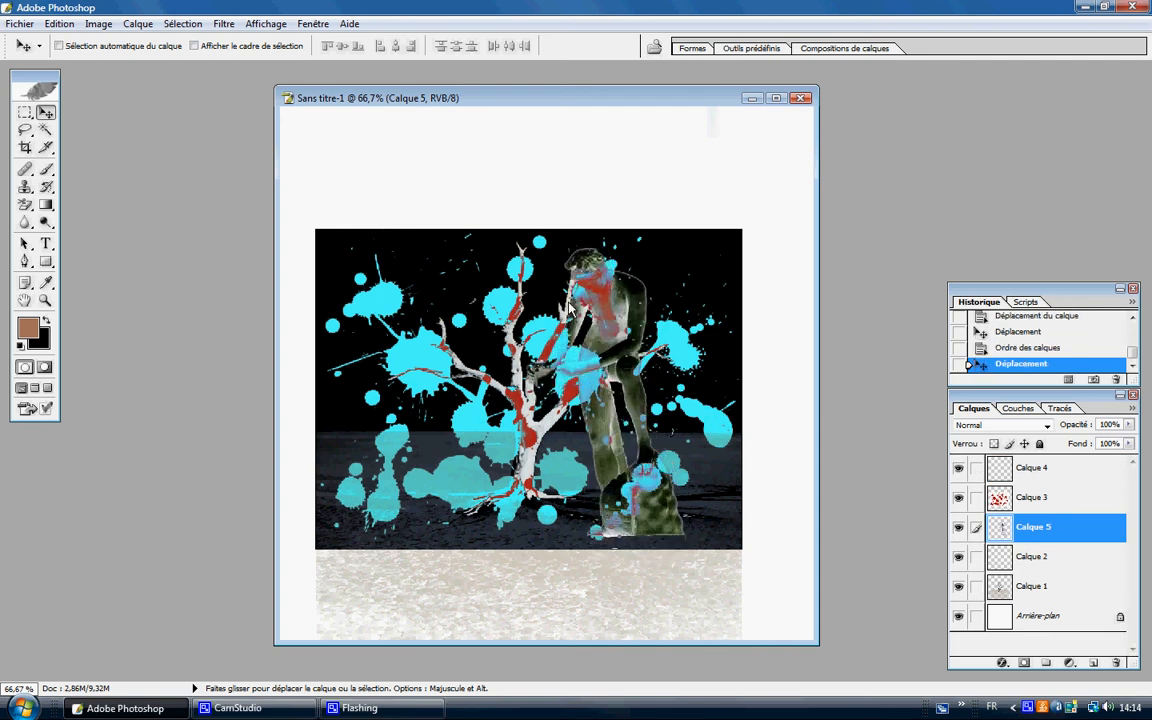
Step: Scale the statue proportionally to about 65% with Free Transform and apply the transformation
{"action": "key", "text": "ctrl+t"}
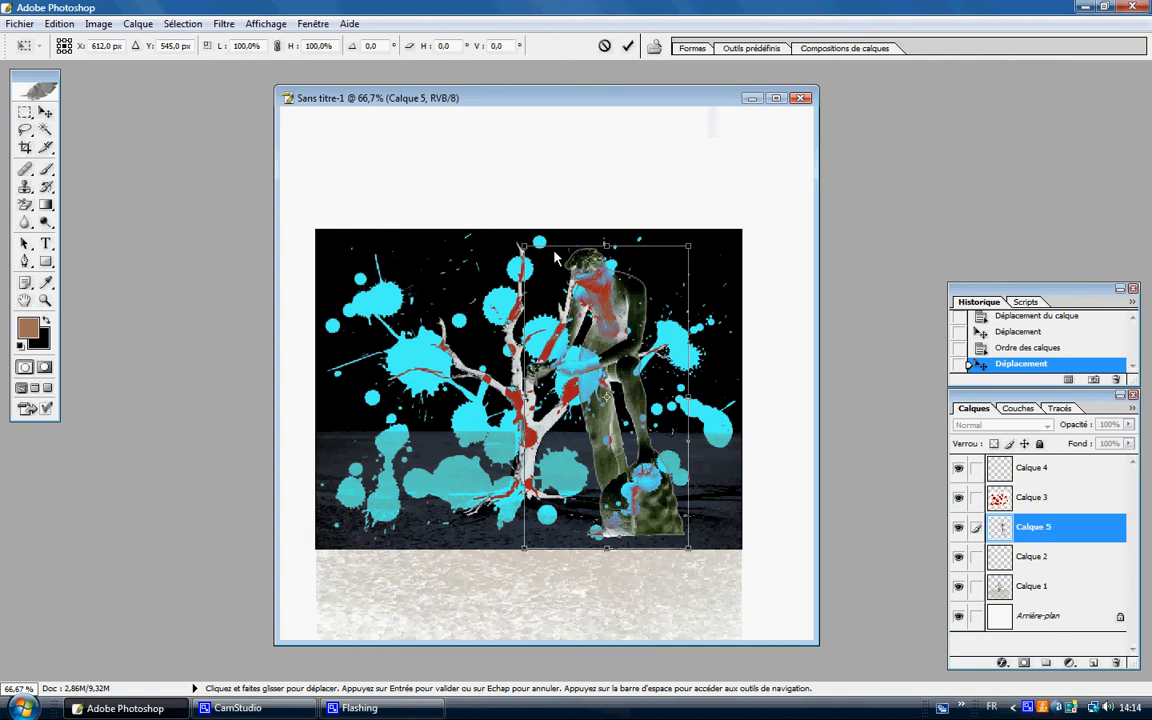
{"action": "left_click_drag", "start_coordinate": [688, 245], "coordinate": [634, 352]}
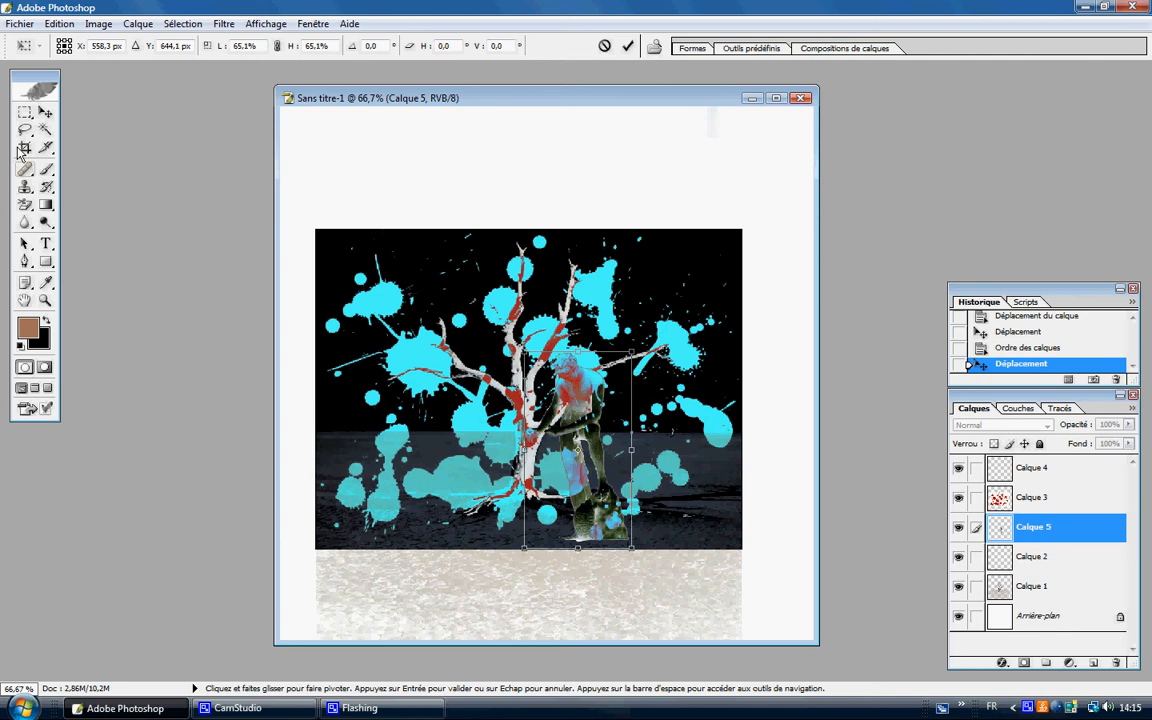
{"action": "left_click", "coordinate": [45, 112]}
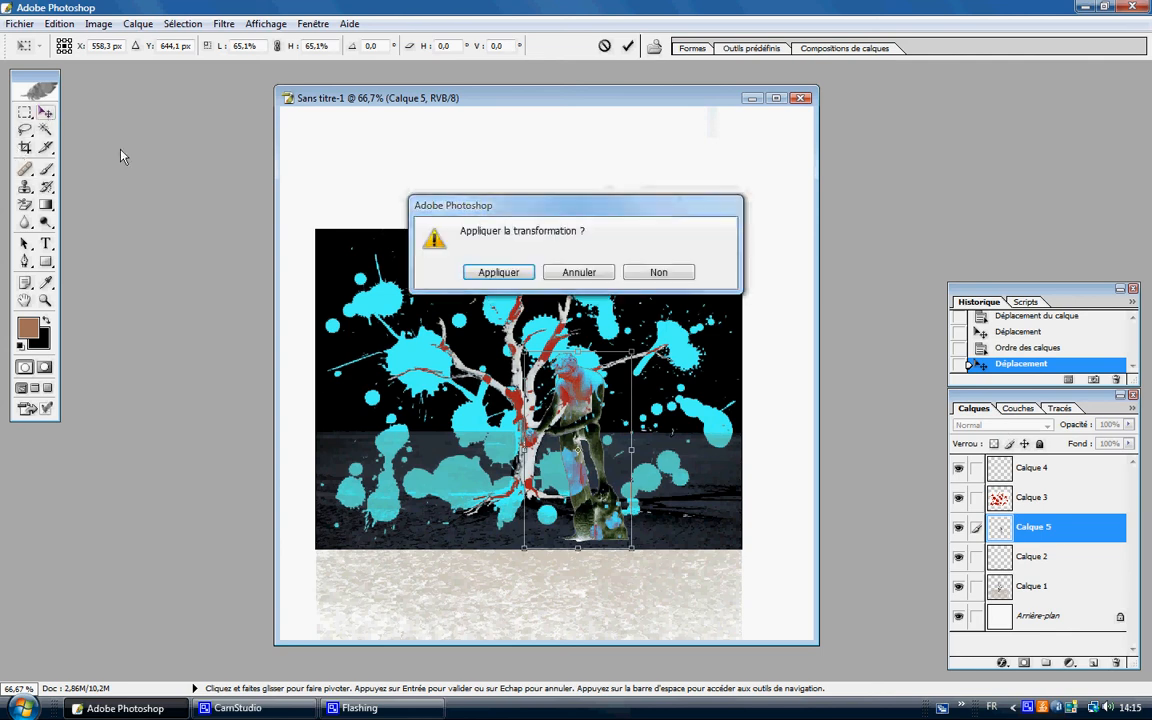
{"action": "left_click", "coordinate": [499, 273]}
Step: Try out the blending modes on the statue layer, Calque 5, and settle on Produit
{"action": "left_click", "coordinate": [1000, 425]}
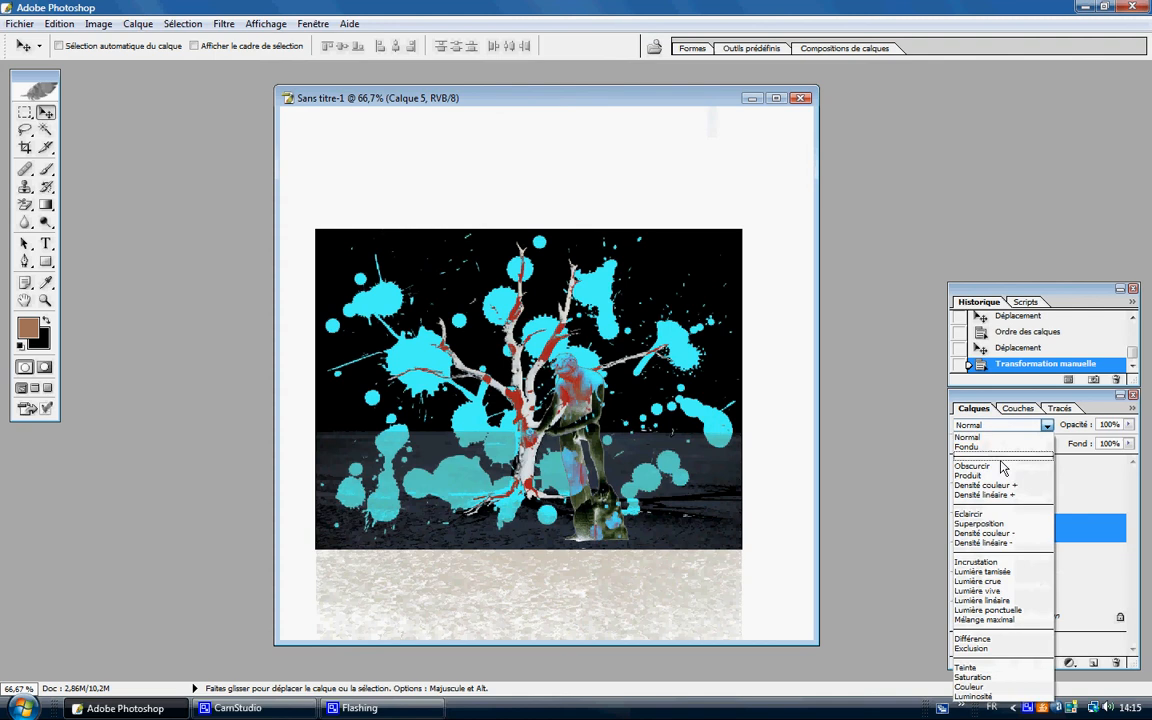
{"action": "left_click", "coordinate": [990, 476]}
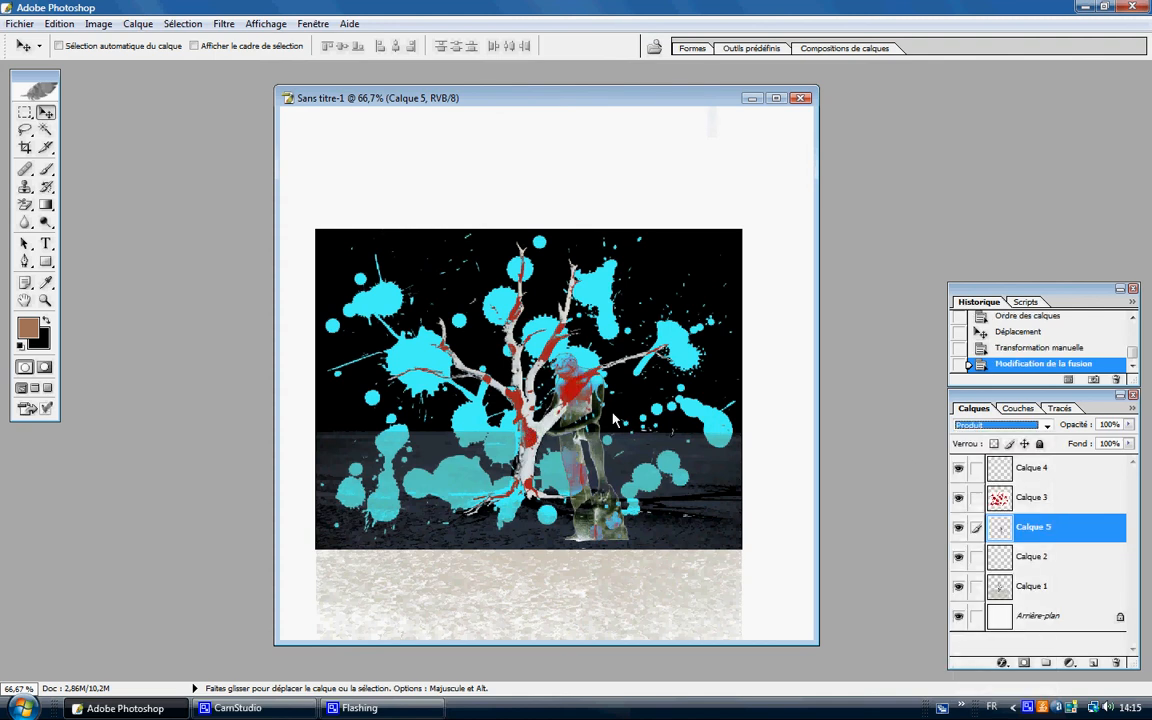
{"action": "key", "text": "Down"}
{"action": "key", "text": "Down"}
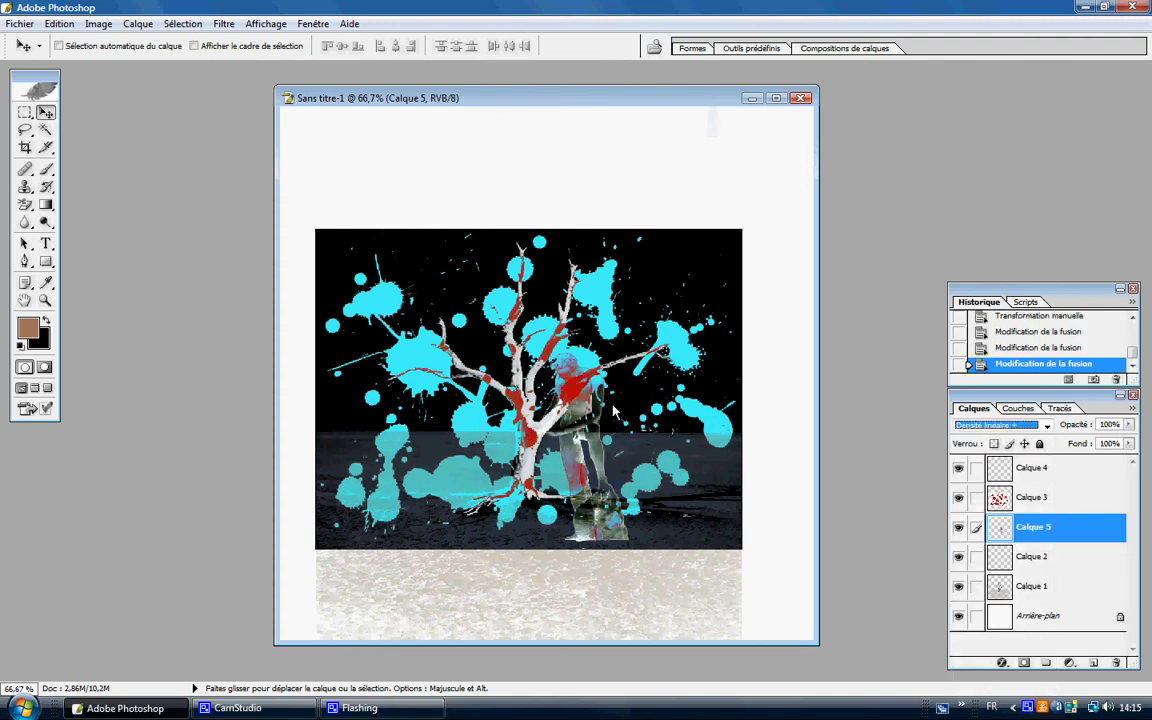
{"action": "key", "text": "Down"}
{"action": "key", "text": "Down"}
{"action": "key", "text": "Down"}
{"action": "key", "text": "Down"}
{"action": "key", "text": "Down"}
{"action": "key", "text": "Down"}
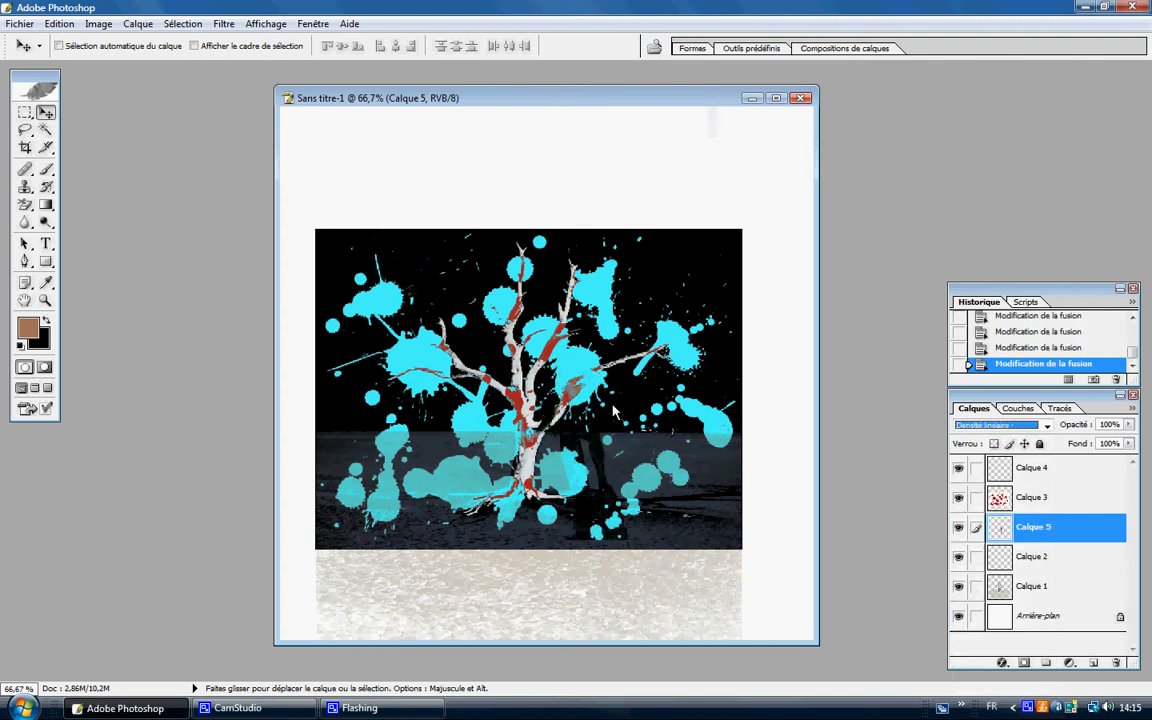
{"action": "key", "text": "Down"}
{"action": "key", "text": "Down"}
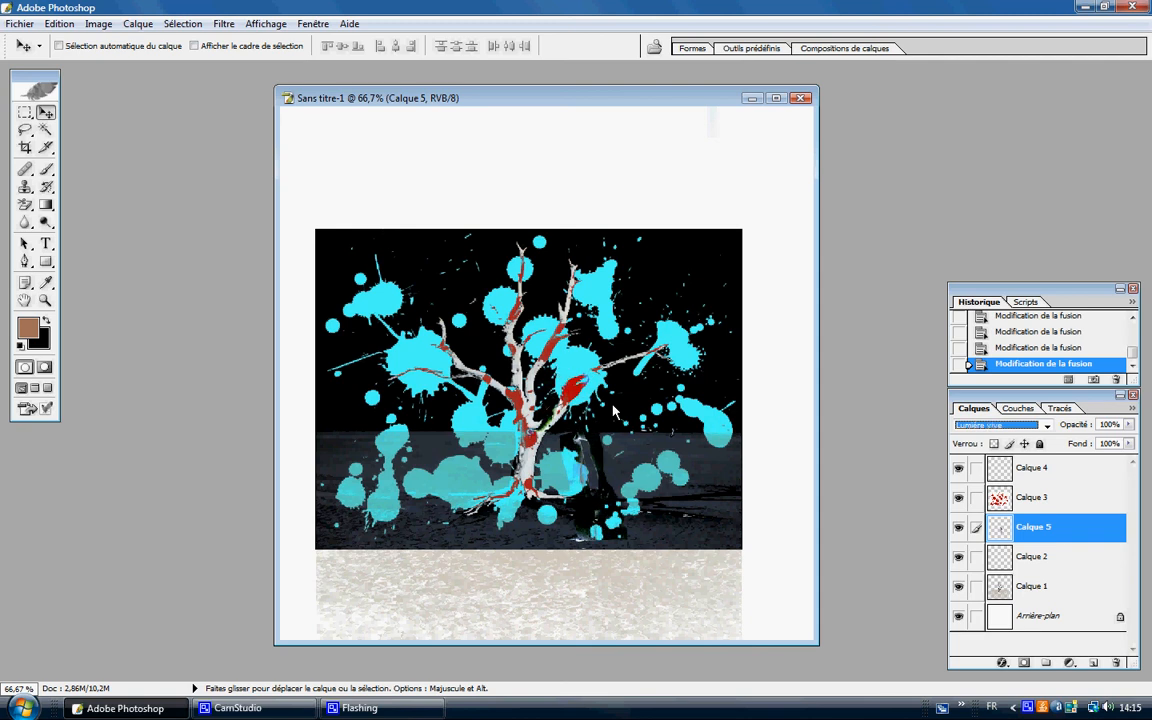
{"action": "key", "text": "Down"}
{"action": "key", "text": "Down"}
{"action": "key", "text": "Down"}
{"action": "key", "text": "Down"}
{"action": "key", "text": "Down"}
{"action": "key", "text": "Down"}
{"action": "key", "text": "Down"}
{"action": "key", "text": "Down"}
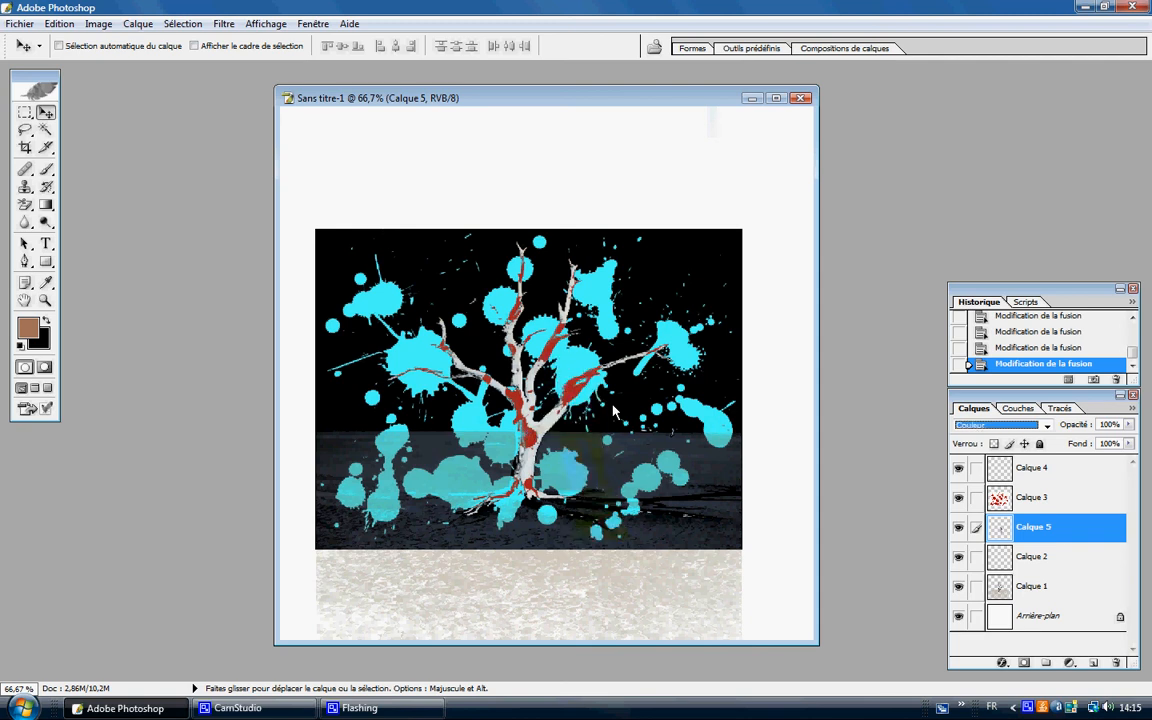
{"action": "key", "text": "Down"}
{"action": "key", "text": "Up"}
{"action": "key", "text": "Up"}
{"action": "key", "text": "Up"}
{"action": "key", "text": "Up"}
{"action": "key", "text": "Up"}
{"action": "key", "text": "Up"}
{"action": "key", "text": "Up"}
{"action": "key", "text": "Up"}
{"action": "key", "text": "Up"}
{"action": "key", "text": "Up"}
{"action": "key", "text": "Up"}
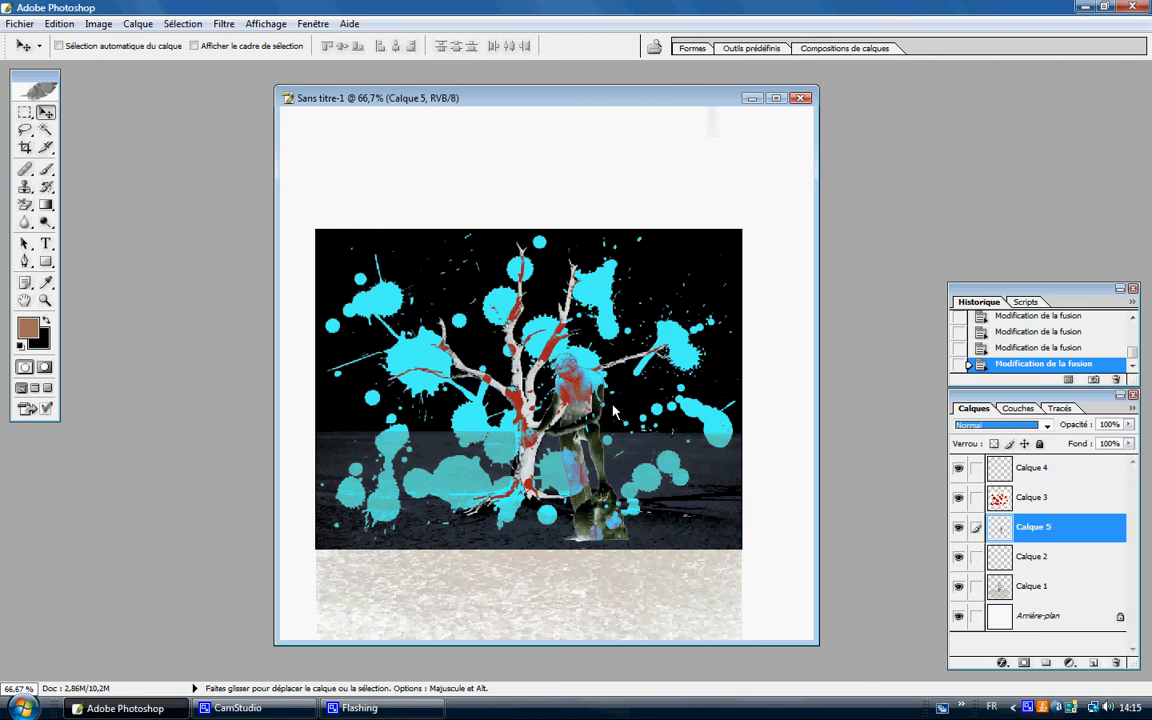
{"action": "key", "text": "Down"}
{"action": "key", "text": "Down"}
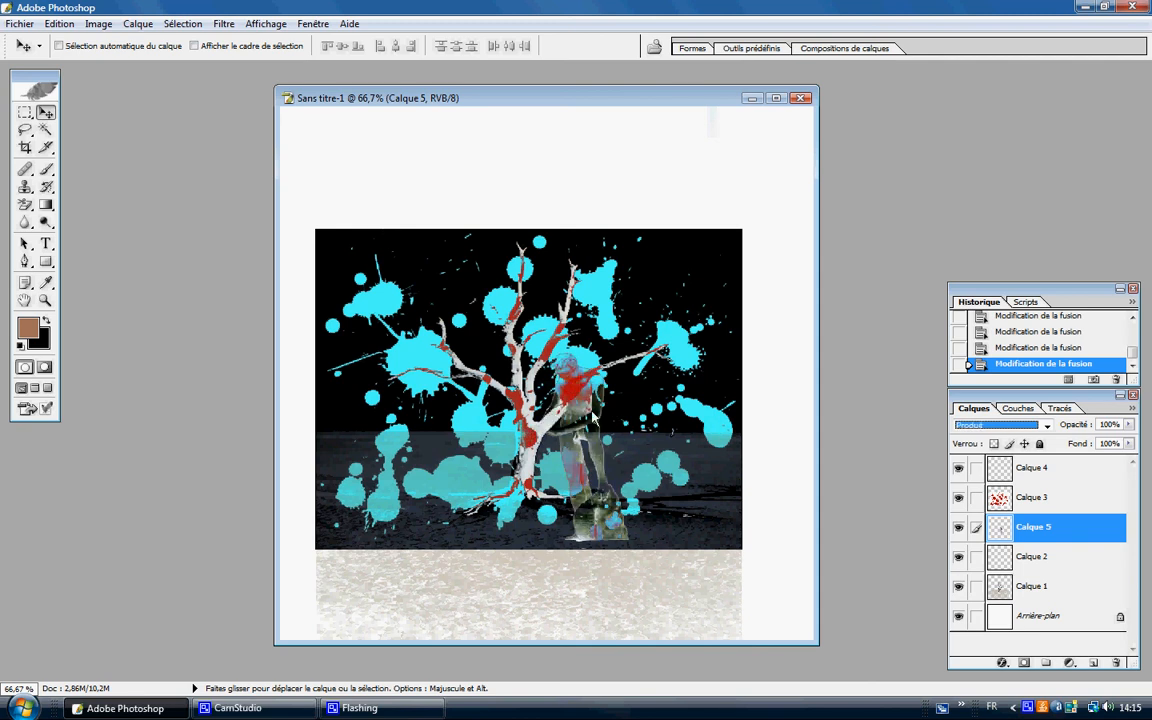
Step: Move the statue away from the trunk to the black rectangle's right side, below the tree's outermost branch
{"action": "mouse_move", "coordinate": [576, 414]}
{"action": "left_mouse_down"}
{"action": "mouse_move", "coordinate": [572, 394]}
{"action": "mouse_move", "coordinate": [529, 375]}
{"action": "mouse_move", "coordinate": [590, 412]}
{"action": "left_mouse_up"}
{"action": "left_click_drag", "start_coordinate": [591, 402], "coordinate": [697, 448]}
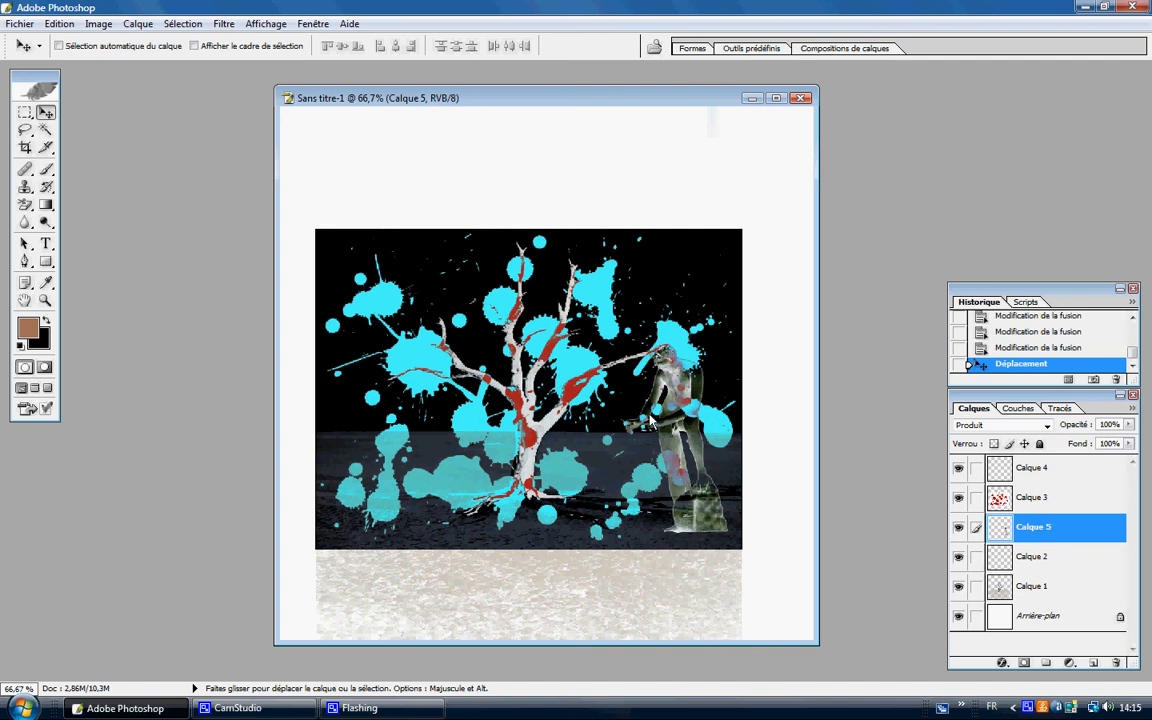
Step: Move the splatter layer, Calque 3, slightly upward
{"action": "left_click", "coordinate": [1013, 503]}
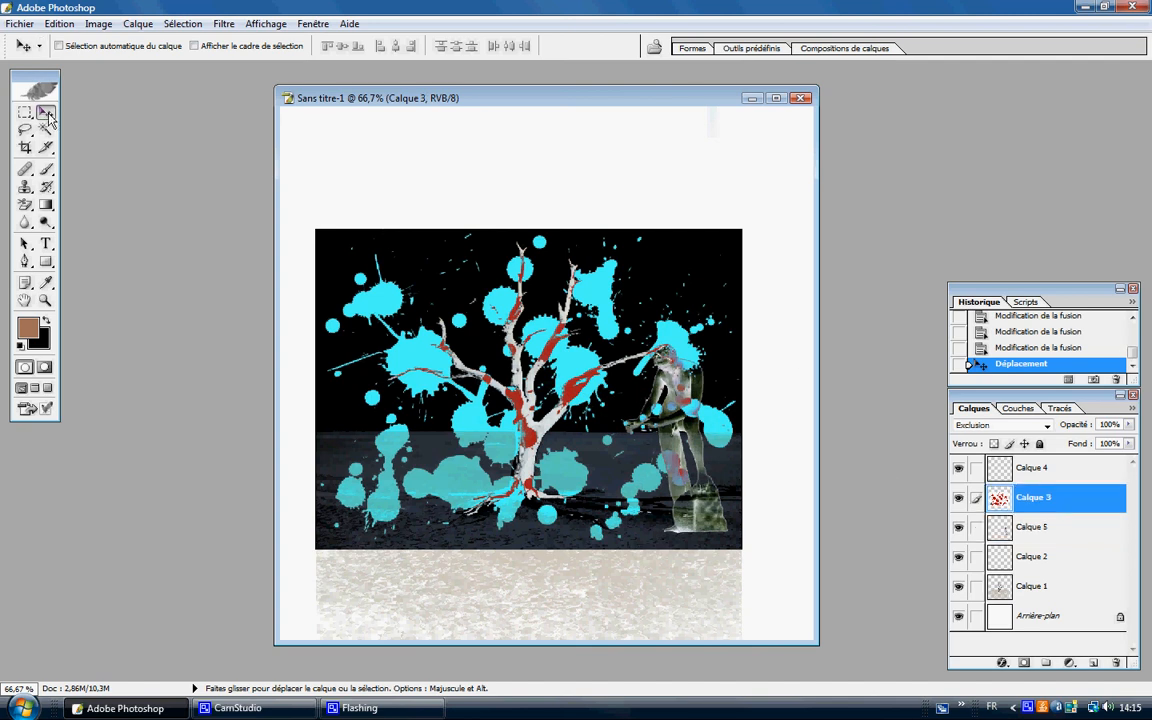
{"action": "mouse_move", "coordinate": [516, 330]}
{"action": "left_mouse_down"}
{"action": "mouse_move", "coordinate": [500, 320]}
{"action": "mouse_move", "coordinate": [519, 329]}
{"action": "left_mouse_up"}
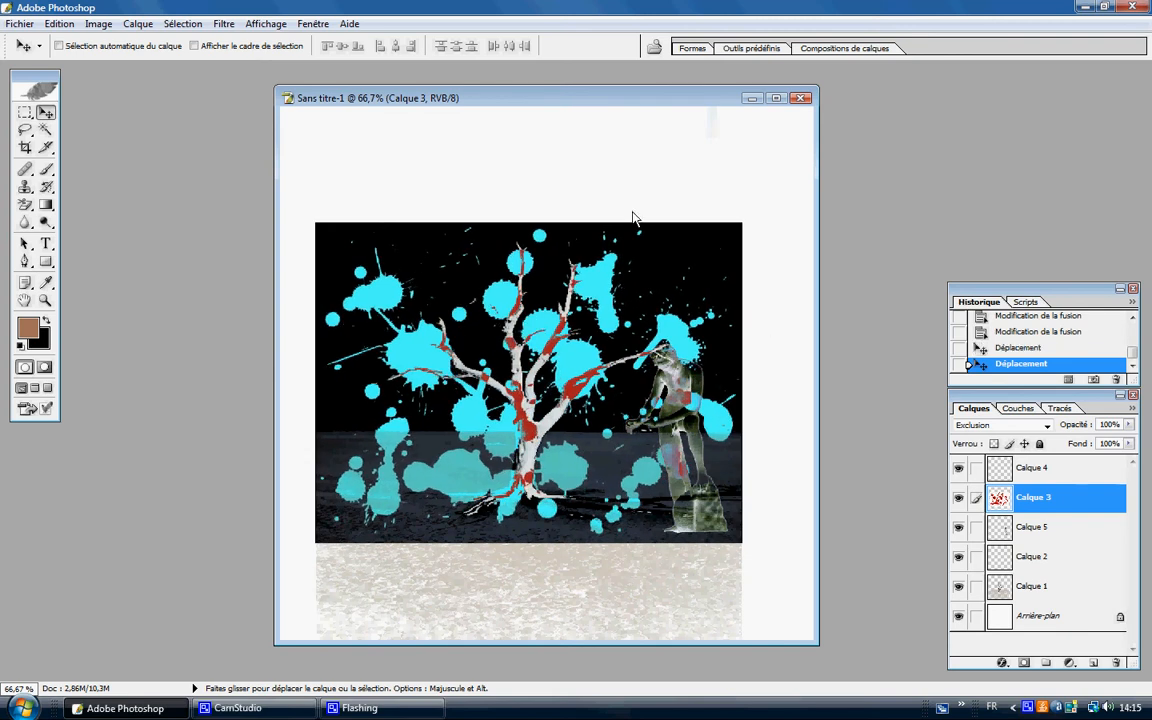
Step: Select the black rectangle containing the tree, splatters and statue with a rectangular marquee, and copy it merged across all layers
{"action": "left_click", "coordinate": [25, 114]}
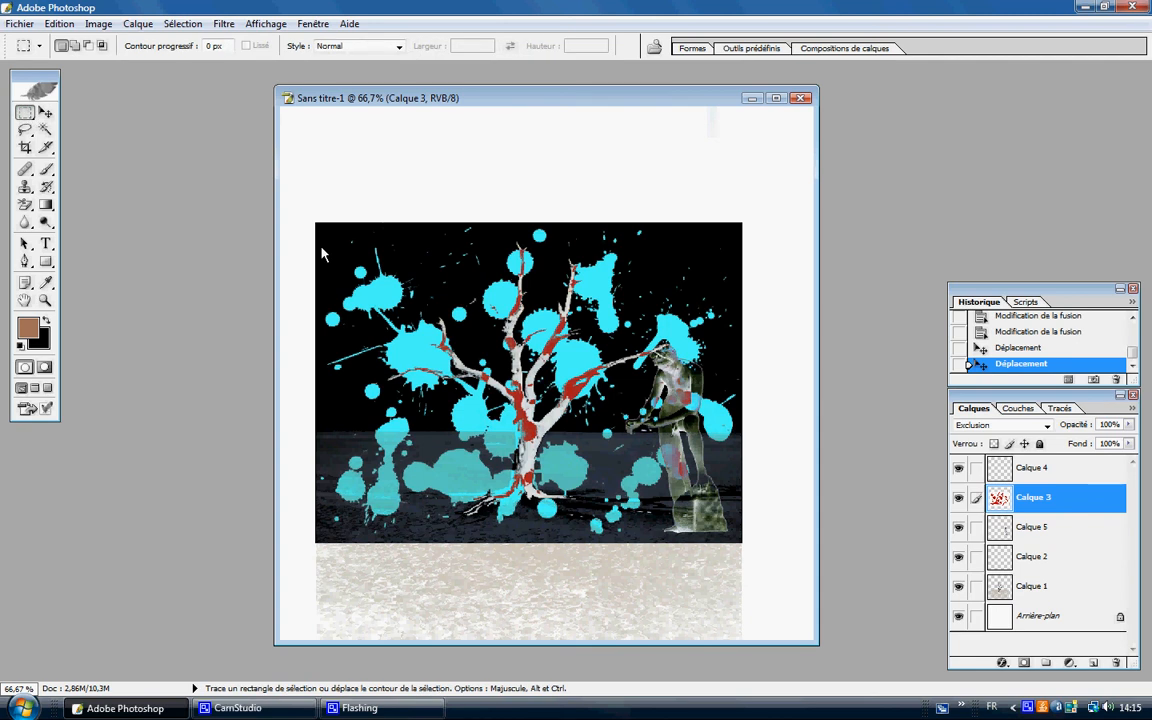
{"action": "left_click_drag", "start_coordinate": [318, 226], "coordinate": [741, 546]}
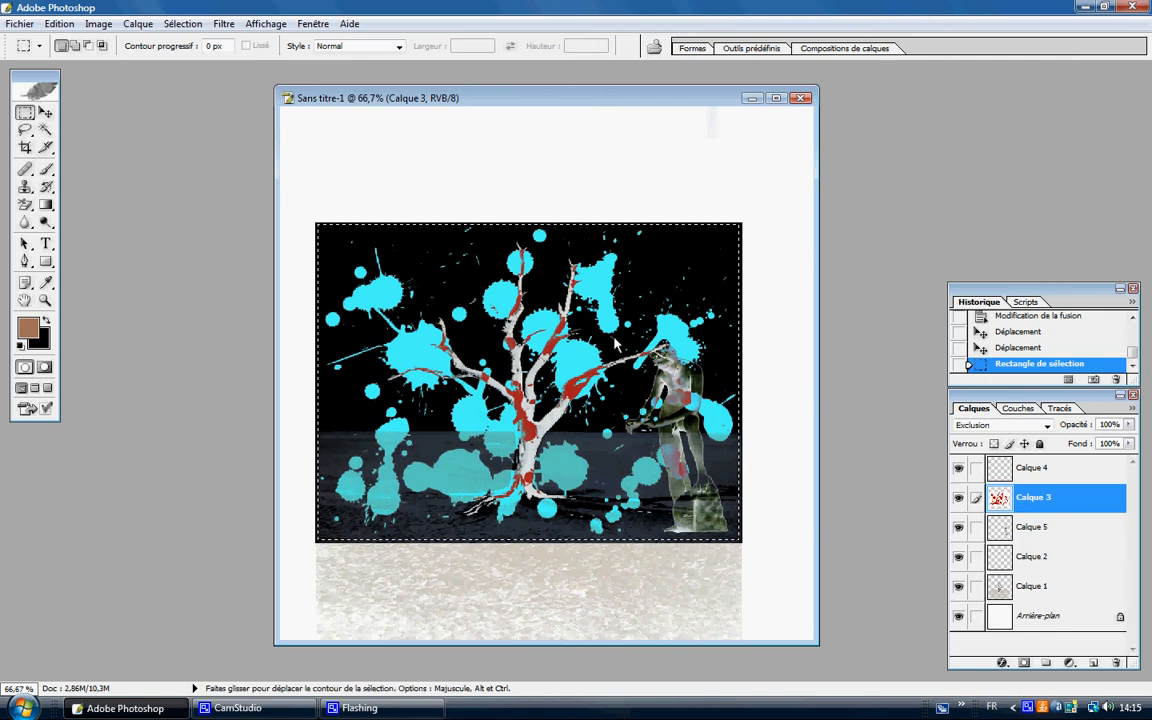
{"action": "left_click", "coordinate": [59, 23]}
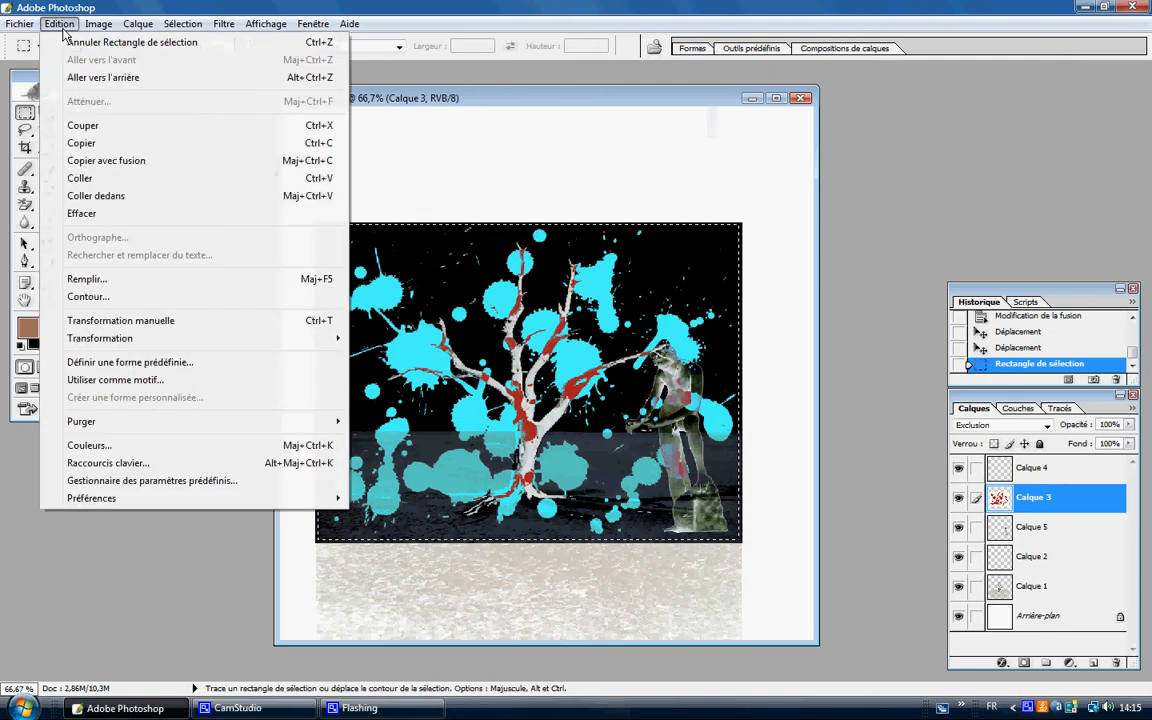
{"action": "left_click", "coordinate": [109, 164]}
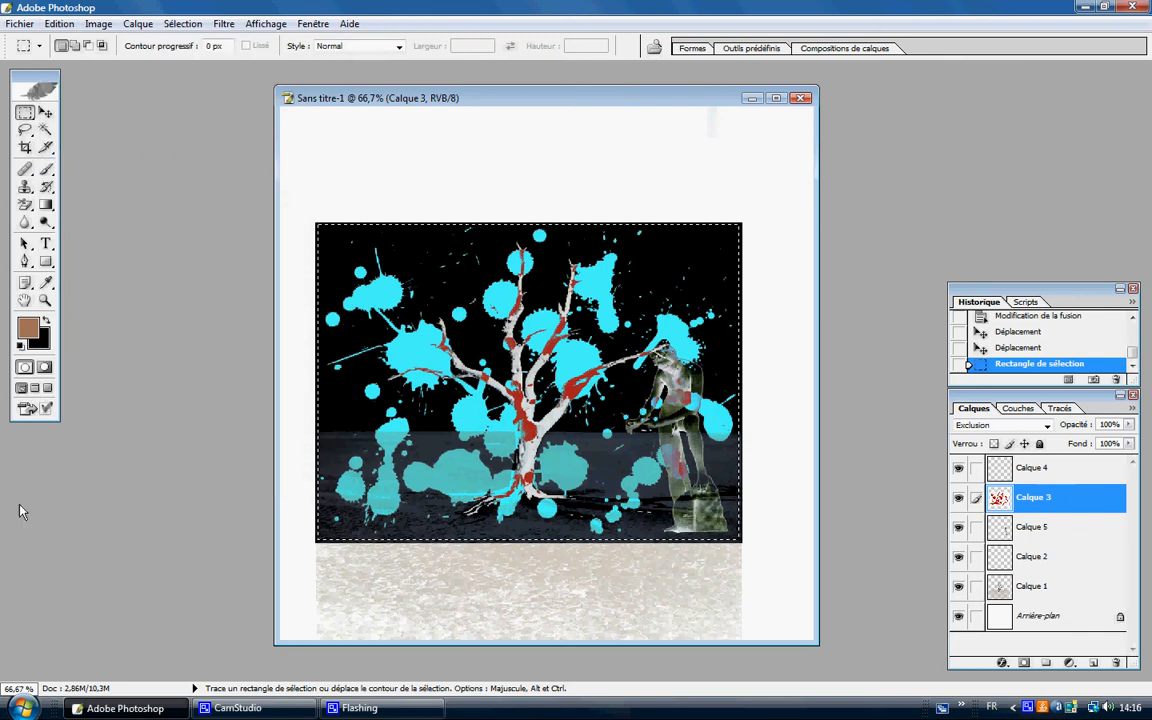
Step: Switch to Paint, paste the merged composition, and move it away from the canvas corner toward the middle
{"action": "left_click", "coordinate": [21, 708]}
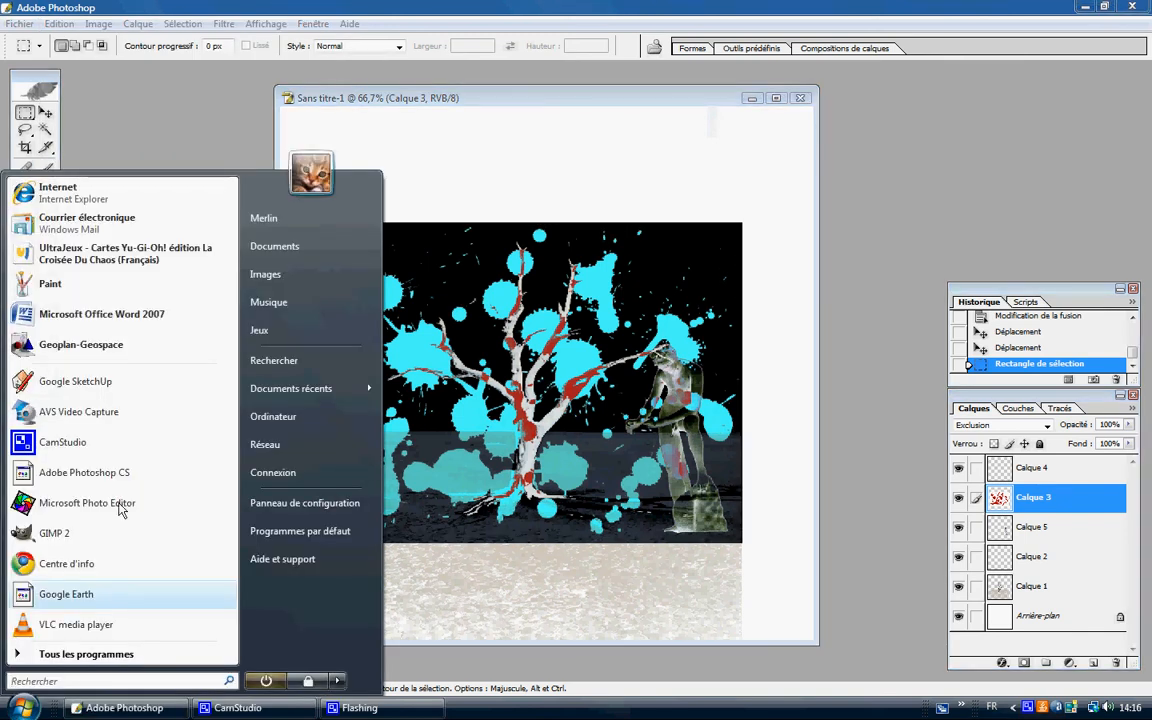
{"action": "left_click", "coordinate": [45, 286]}
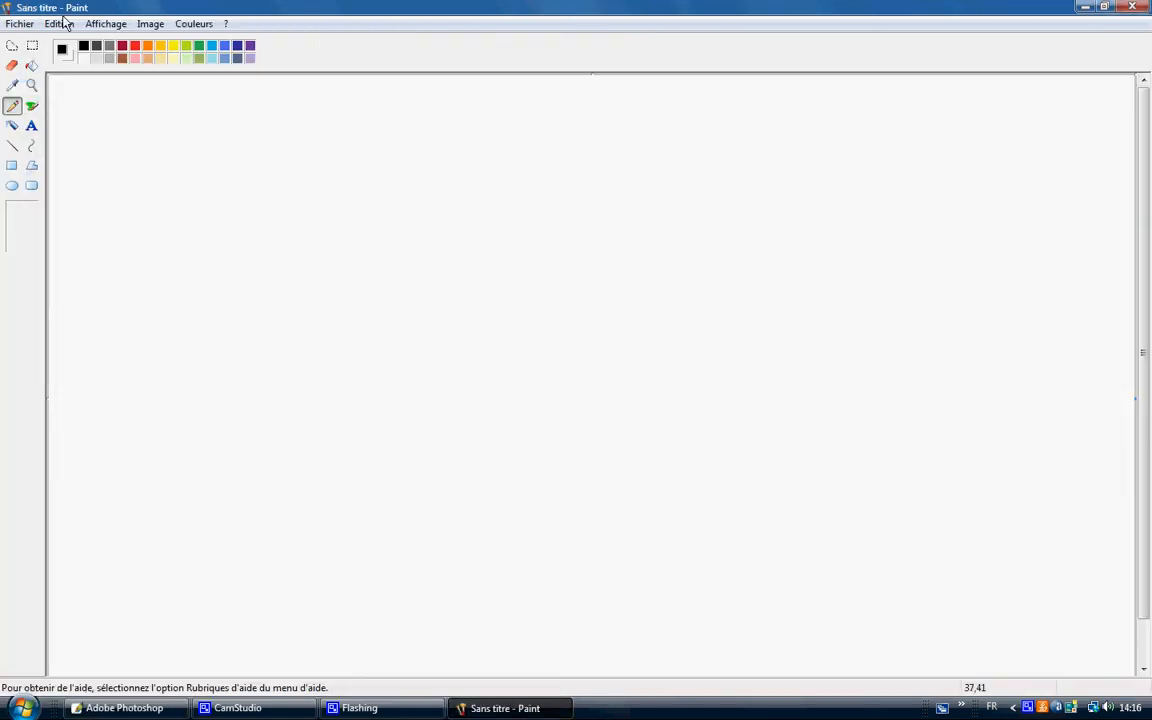
{"action": "left_click", "coordinate": [59, 23]}
{"action": "left_click", "coordinate": [126, 121]}
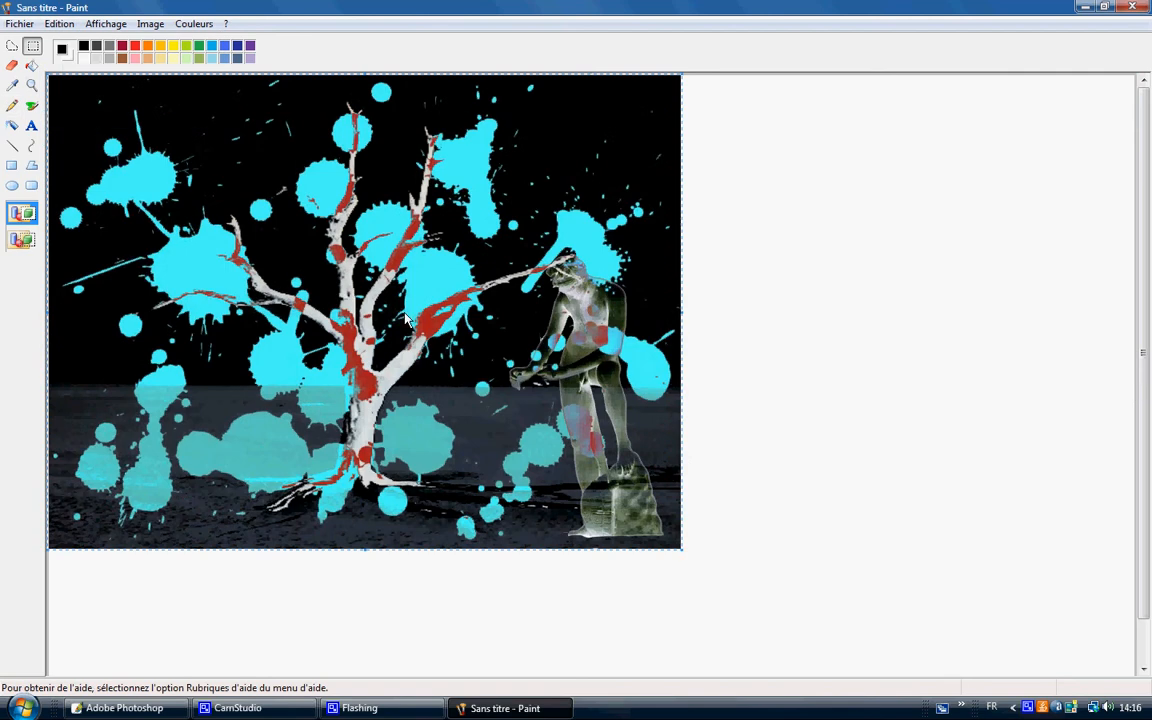
{"action": "left_click_drag", "start_coordinate": [365, 283], "coordinate": [499, 341]}
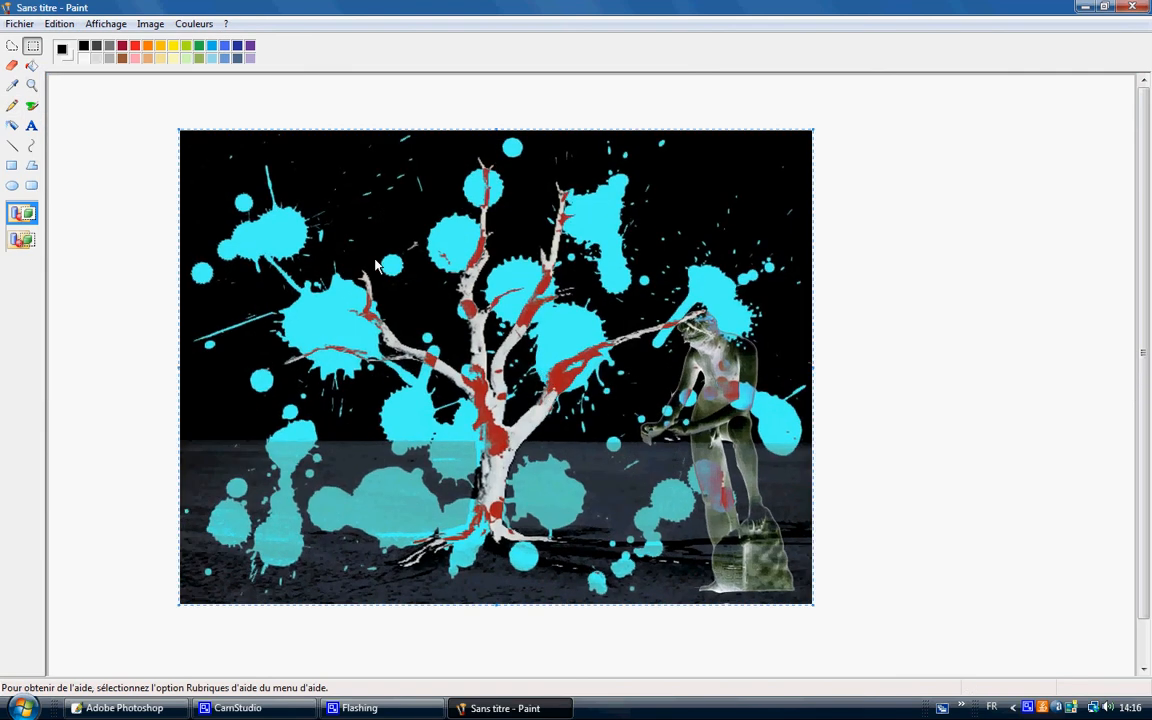
Step: Copy the pasted selection to a JPEG file named horible on the desktop (Bureau)
{"action": "right_click", "coordinate": [450, 329]}
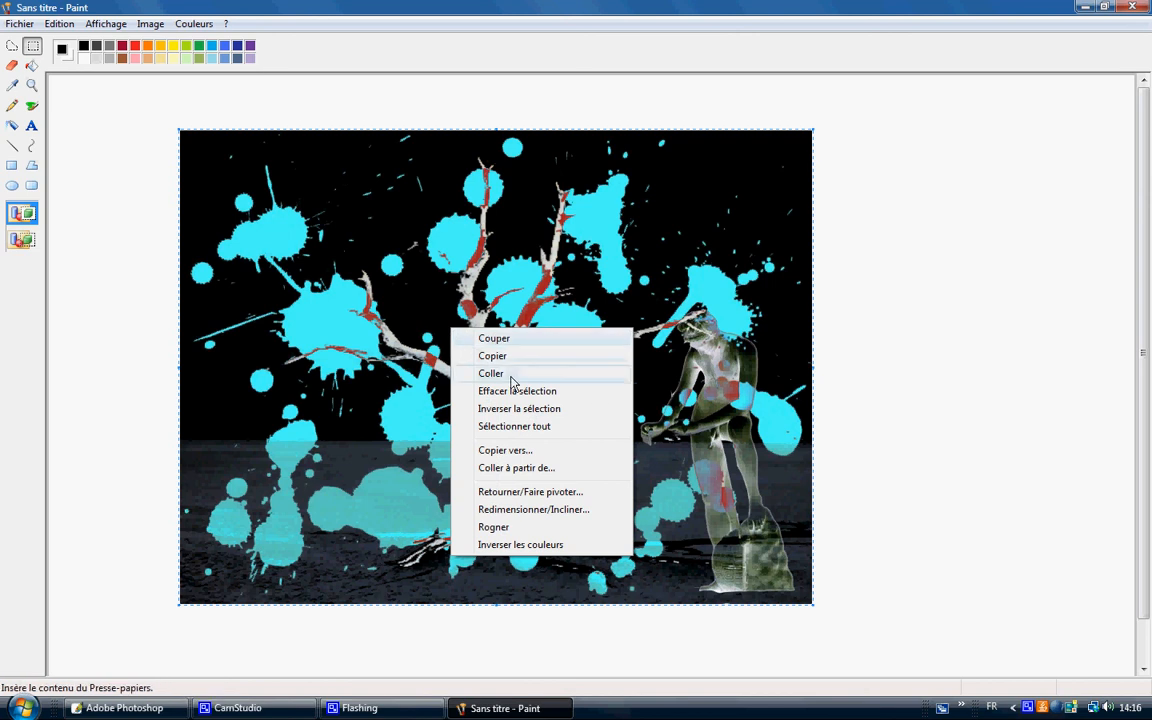
{"action": "left_click", "coordinate": [541, 455]}
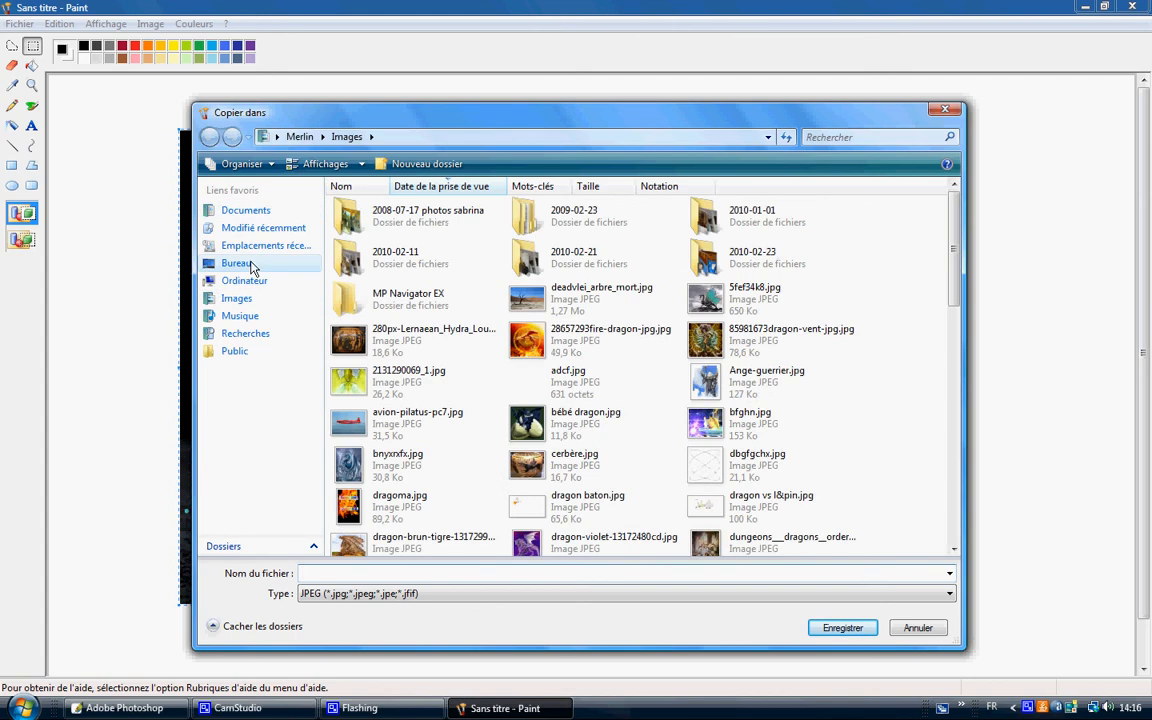
{"action": "left_click", "coordinate": [251, 265]}
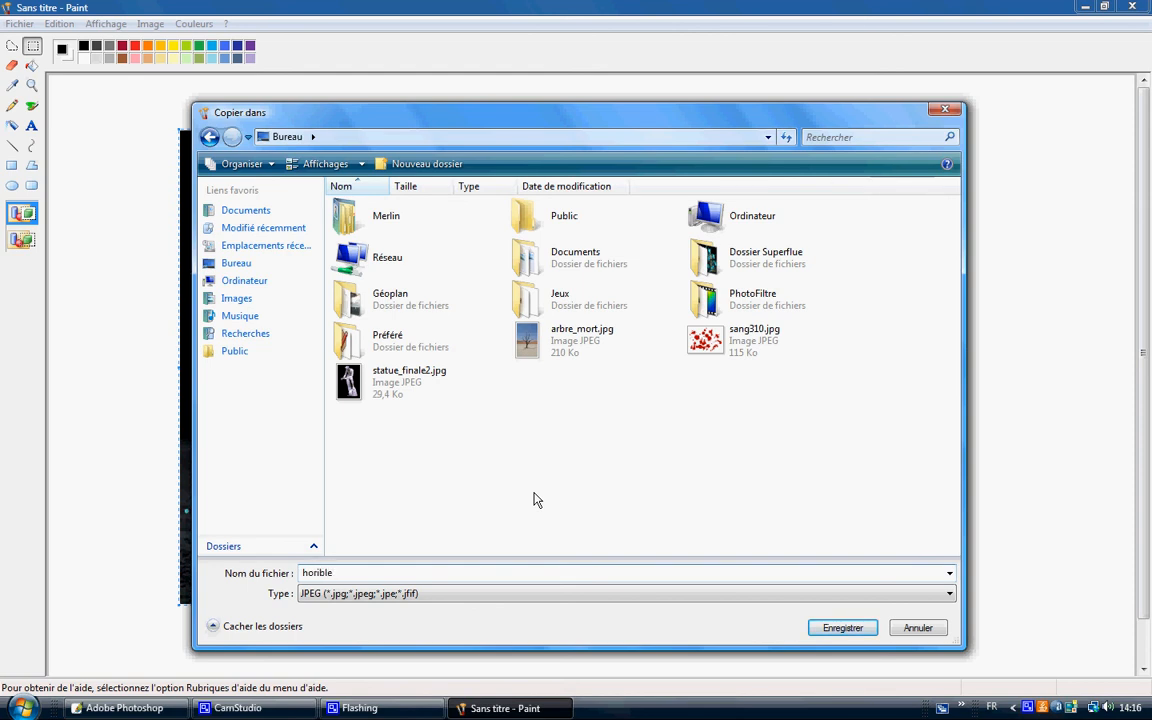
{"action": "key", "text": "Return"}
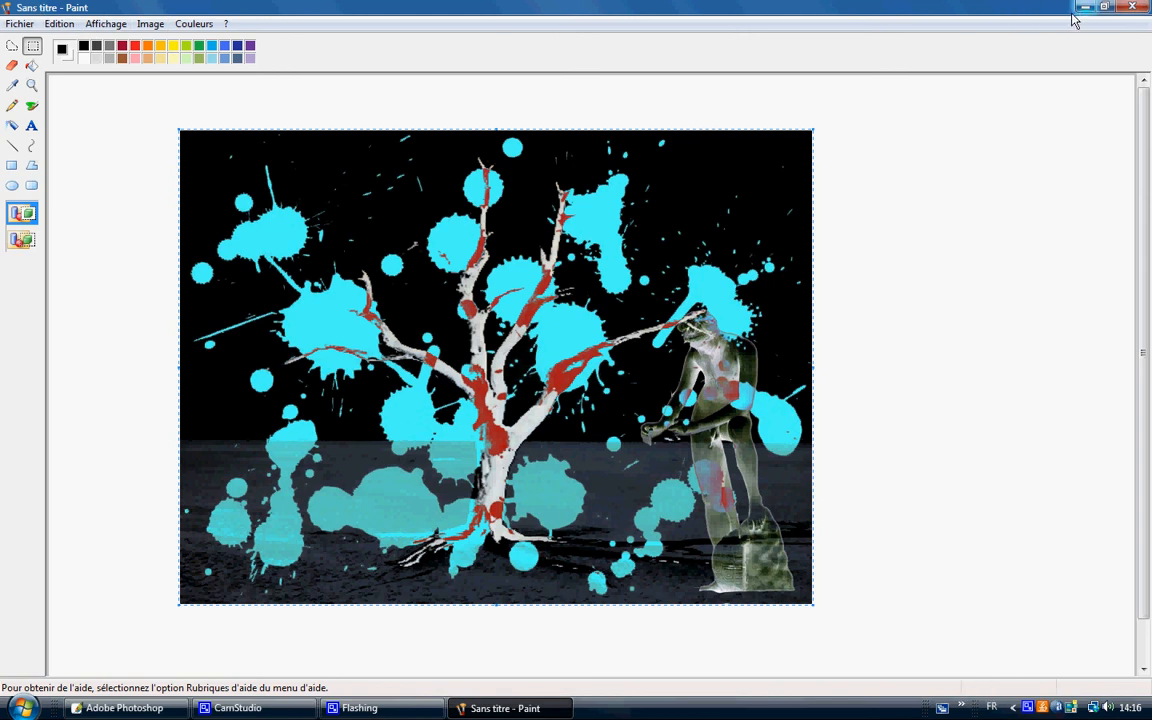
Step: Close Paint and Photoshop without saving their untitled documents
{"action": "left_click", "coordinate": [1130, 7]}
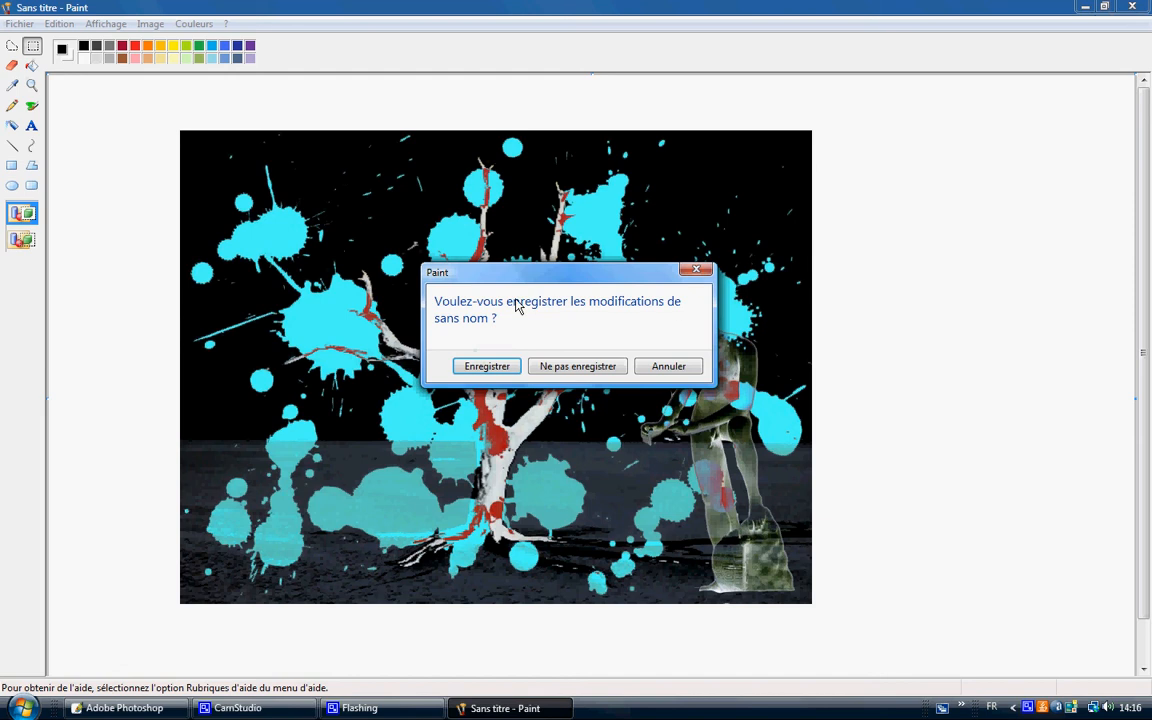
{"action": "left_click", "coordinate": [572, 367]}
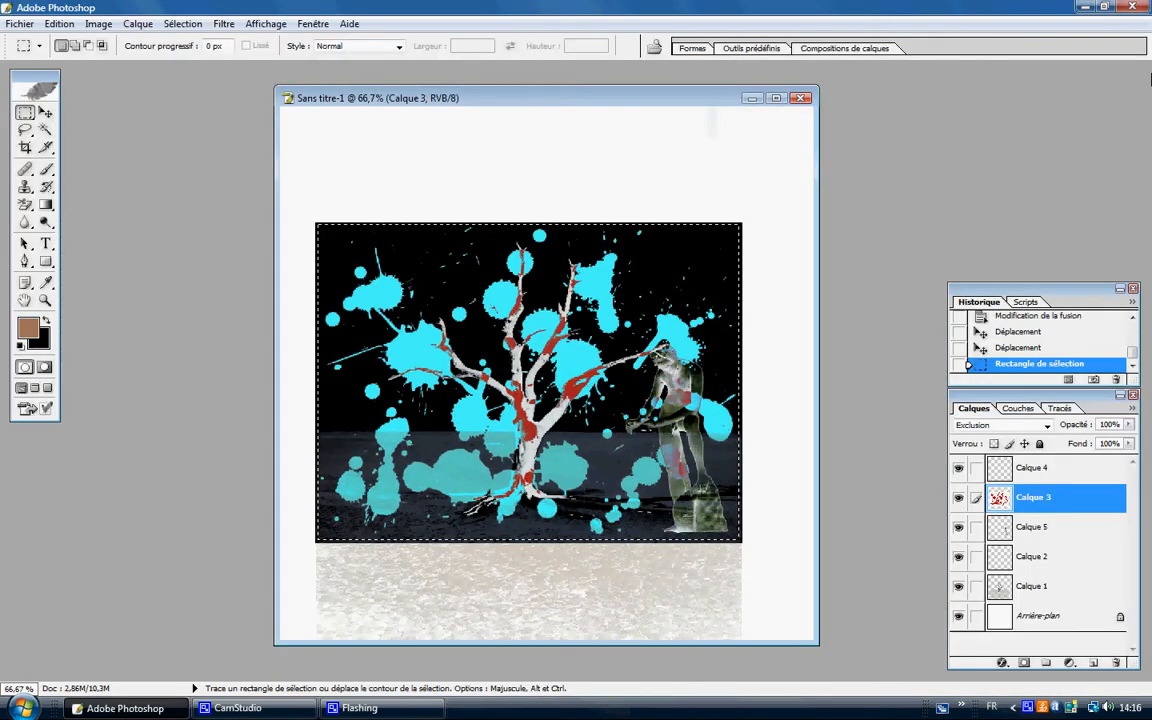
{"action": "left_click", "coordinate": [1133, 7]}
{"action": "left_click", "coordinate": [578, 273]}
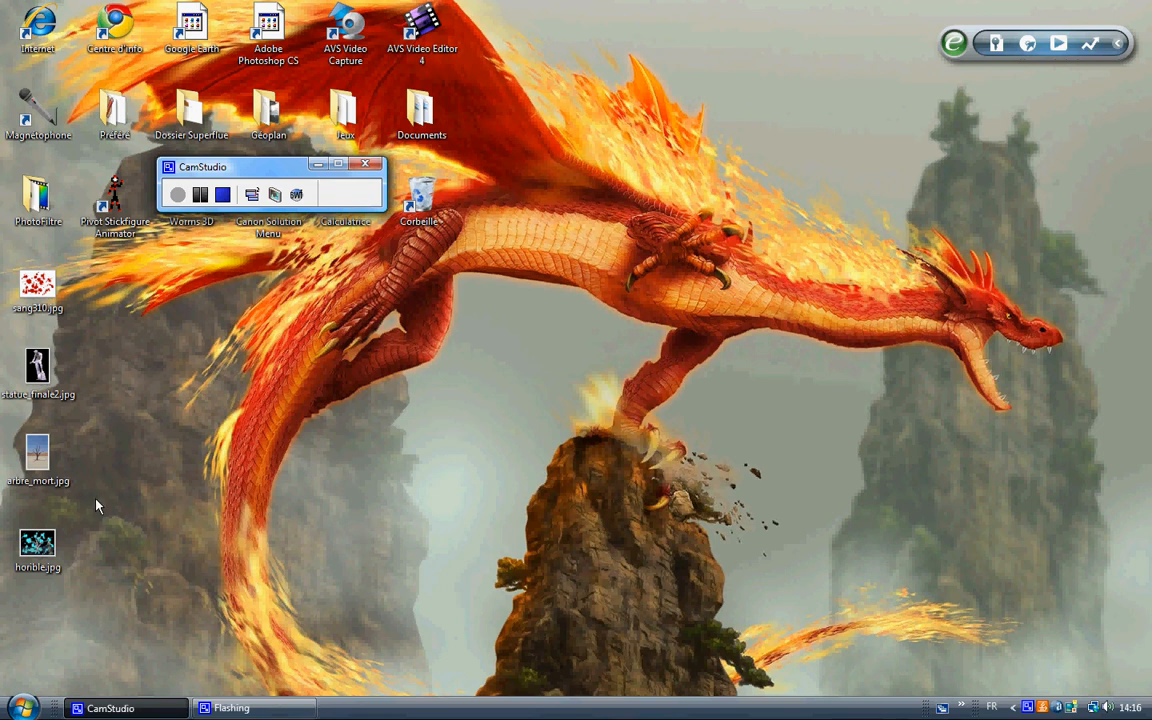
Step: Move the source images sang310.jpg, statue_finale2.jpg and arbre_mort.jpg from the desktop to the Recycle Bin (Corbeille) and empty it
{"action": "left_click_drag", "start_coordinate": [96, 505], "coordinate": [421, 190]}
{"action": "right_click", "coordinate": [421, 190]}
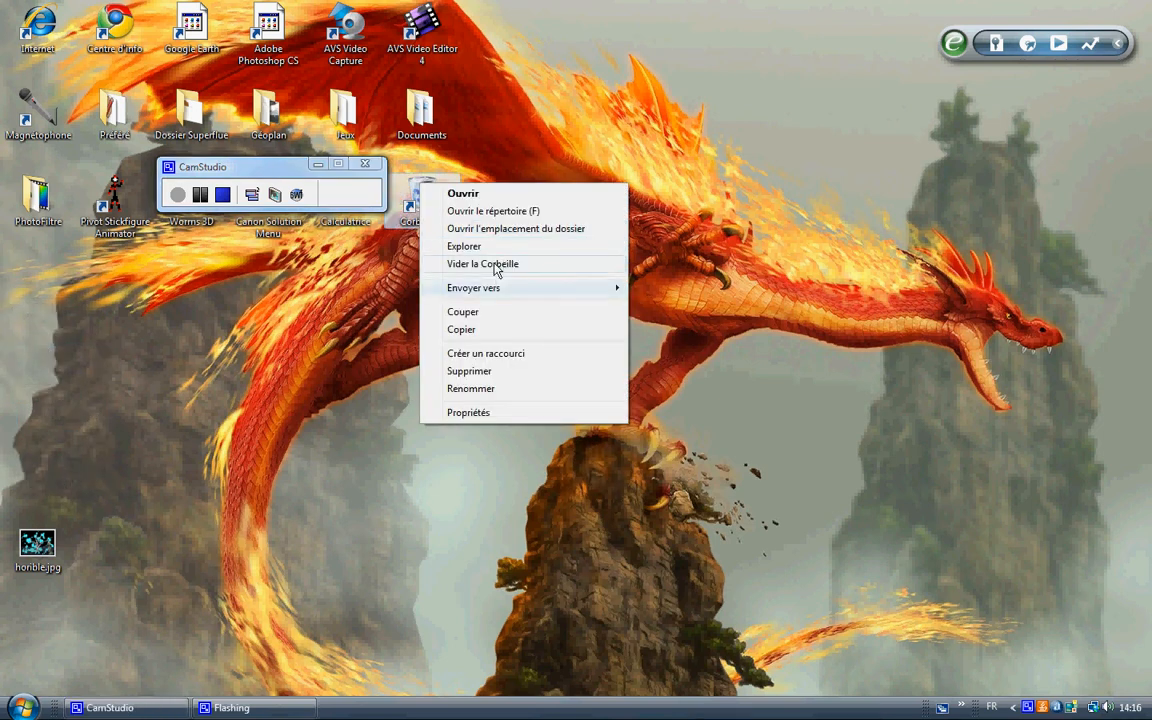
{"action": "left_click", "coordinate": [497, 265]}
{"action": "left_click", "coordinate": [640, 367]}
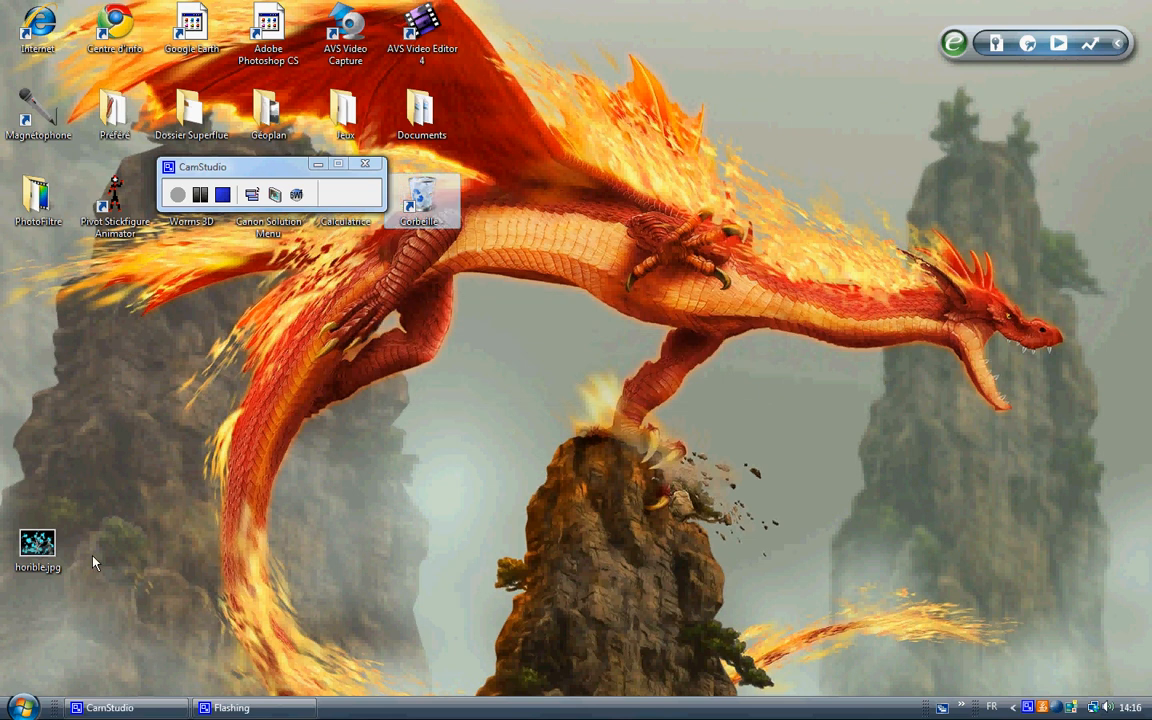
Step: Move horible.jpg below the Recycle Bin (Corbeille) on the desktop, open it to check the composition, and close the viewer
{"action": "left_click", "coordinate": [38, 545]}
{"action": "left_click_drag", "start_coordinate": [38, 545], "coordinate": [440, 372]}
{"action": "double_click", "coordinate": [440, 372]}
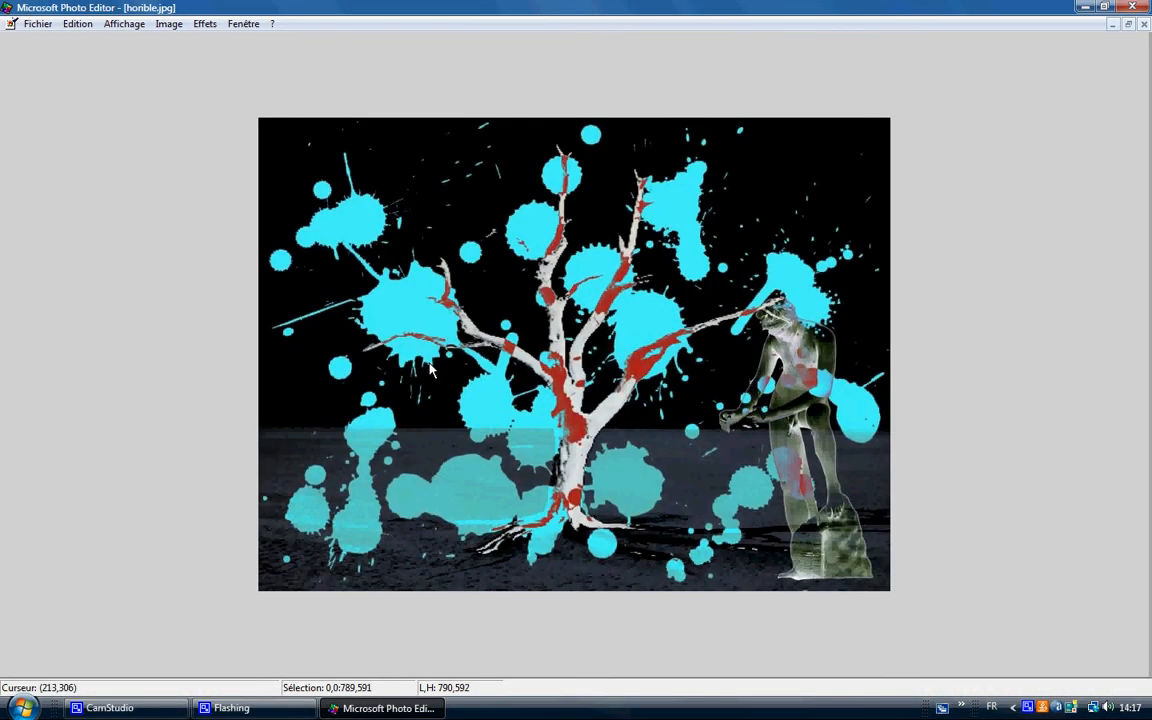
{"action": "left_click", "coordinate": [1132, 7]}
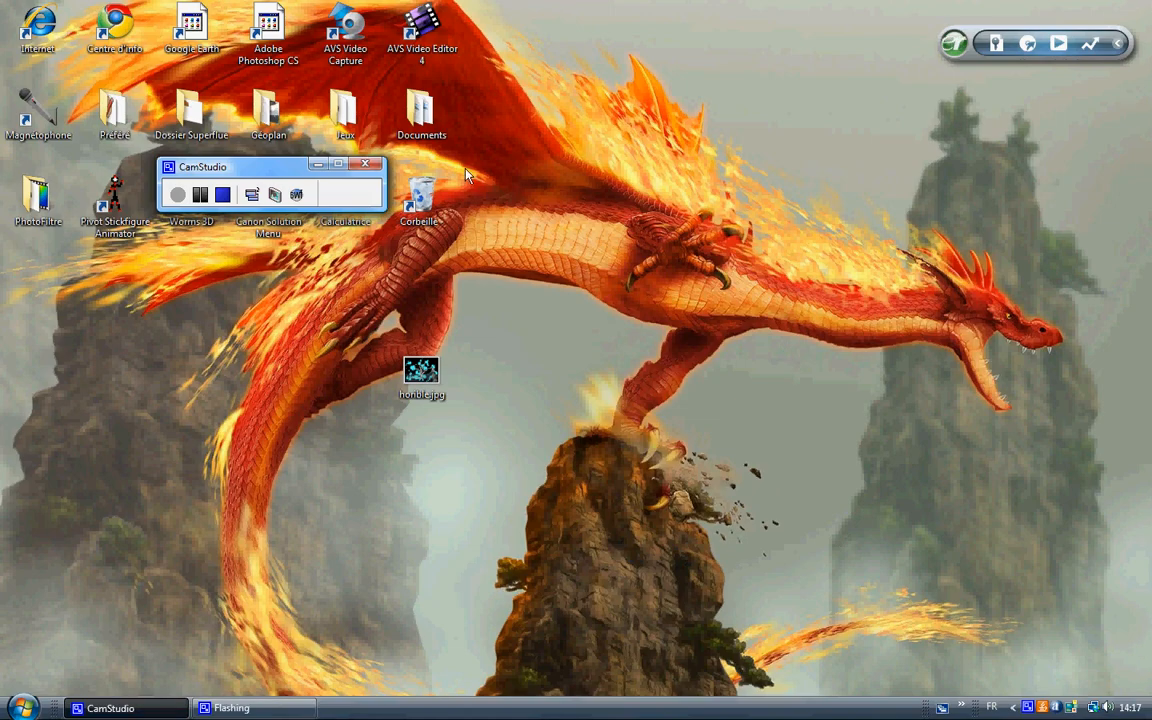